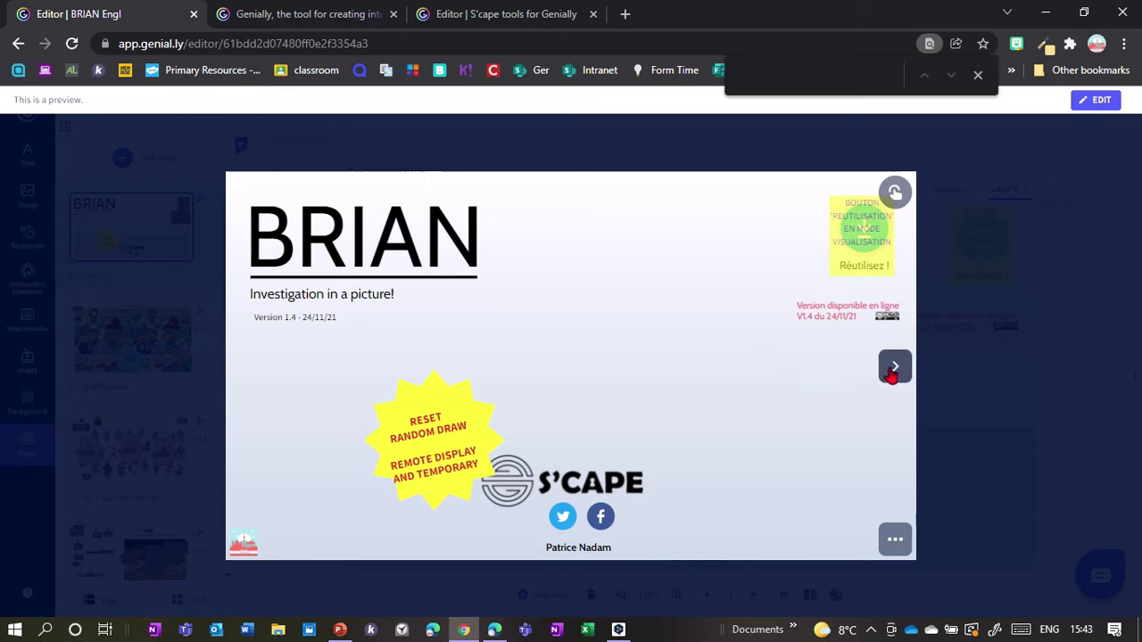
- Try the "Find the 15 differences" page in the preview, marking the clock and the picture frame in the second picture
{"action": "left_click", "coordinate": [893, 370]}
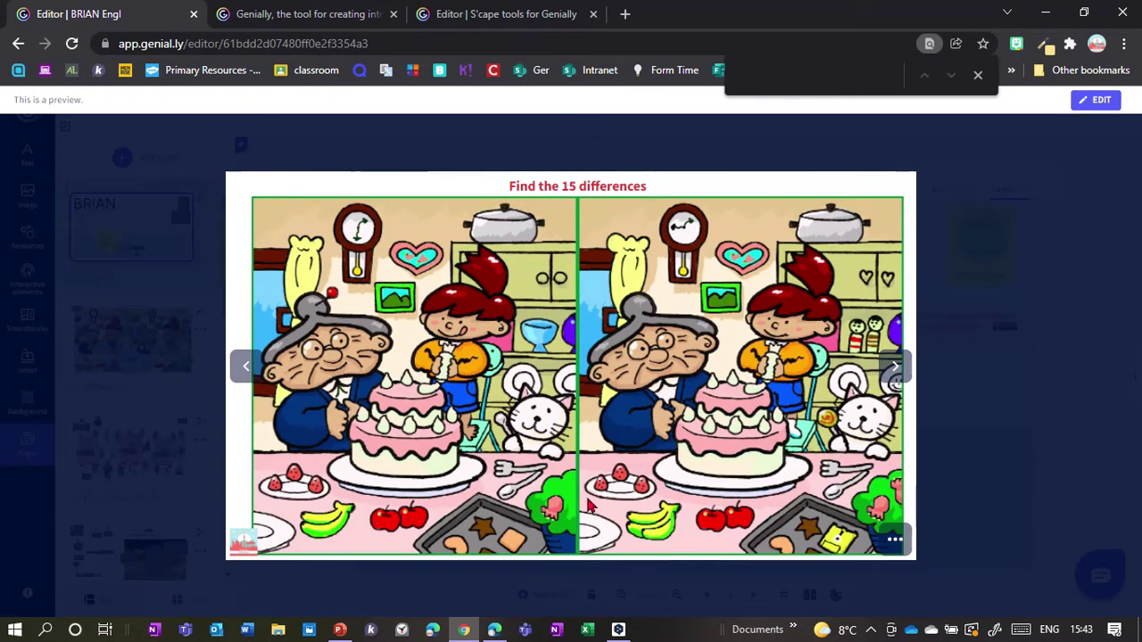
{"action": "left_click", "coordinate": [680, 231]}
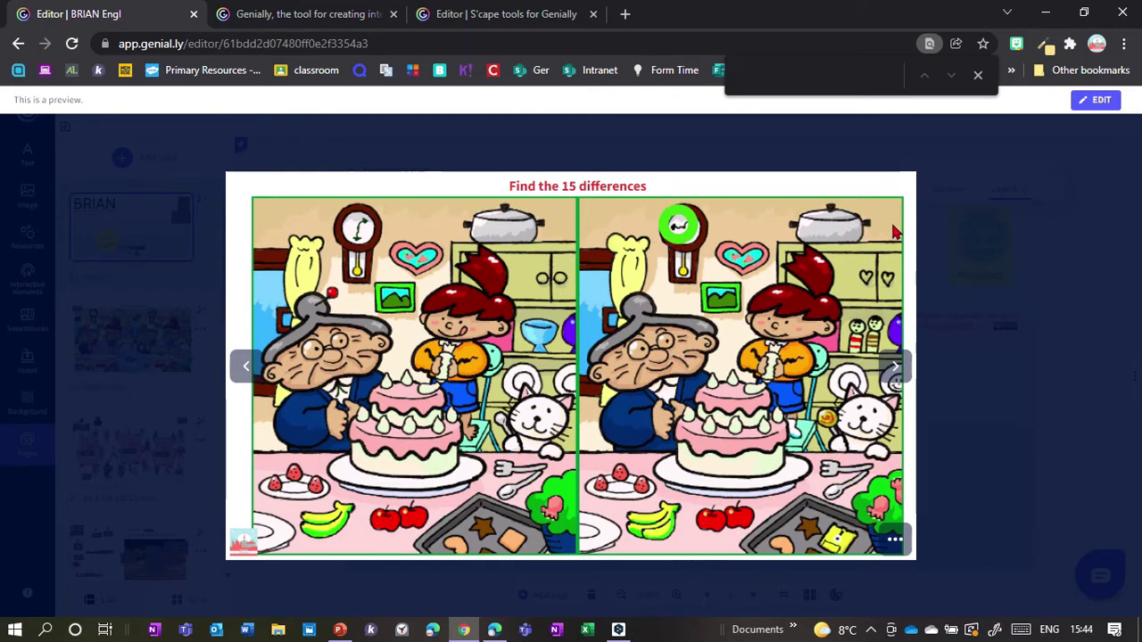
{"action": "left_click", "coordinate": [826, 229]}
{"action": "left_click", "coordinate": [629, 278]}
{"action": "left_click", "coordinate": [713, 314]}
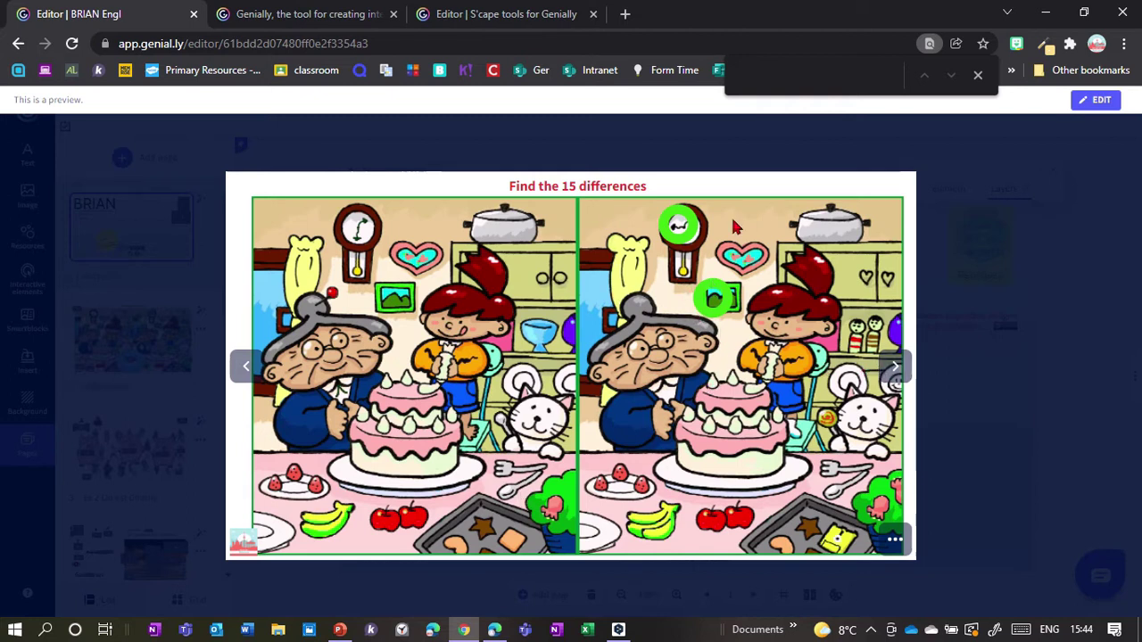
- Play the winter figures page in the preview, restarting it once and picking each crowd figure that matches the sample
{"action": "left_click", "coordinate": [893, 375]}
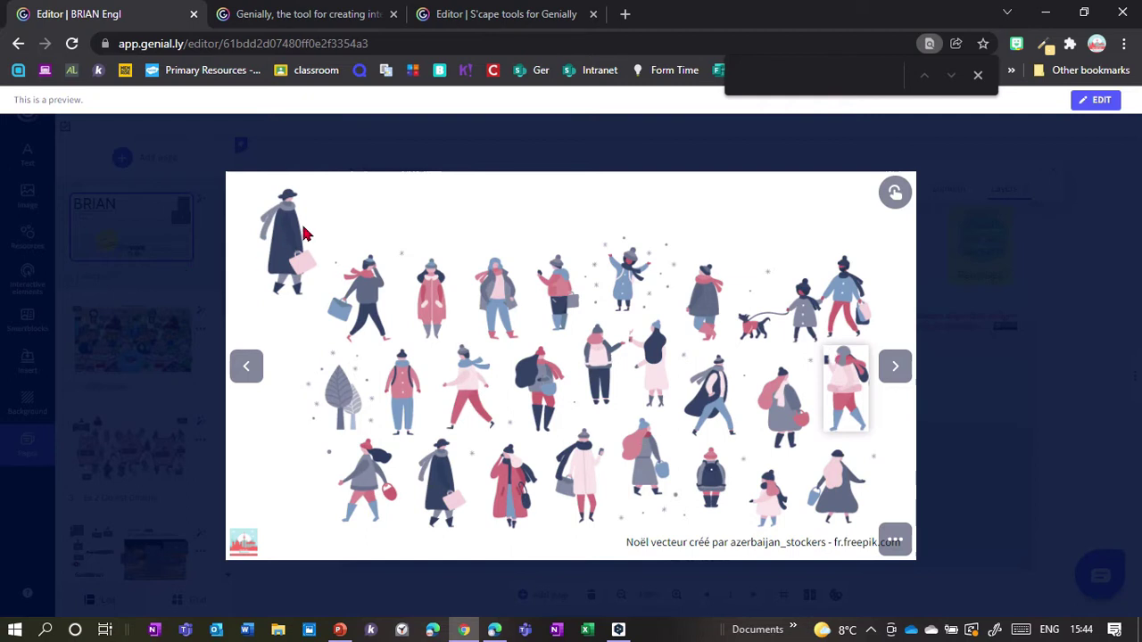
{"action": "left_click", "coordinate": [451, 486]}
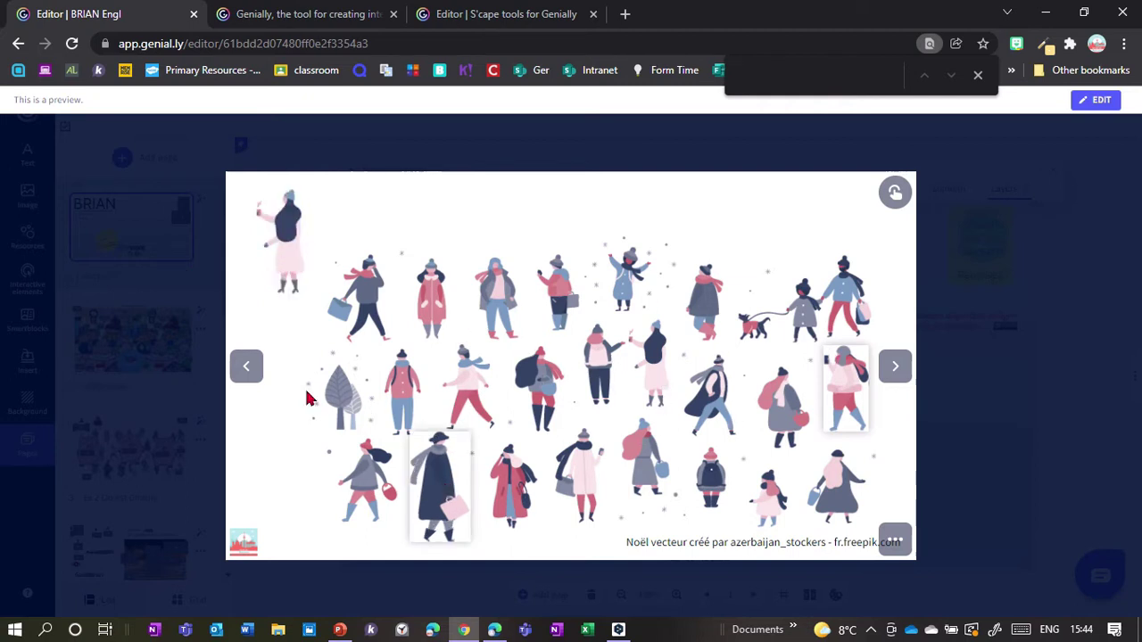
{"action": "left_click", "coordinate": [245, 366]}
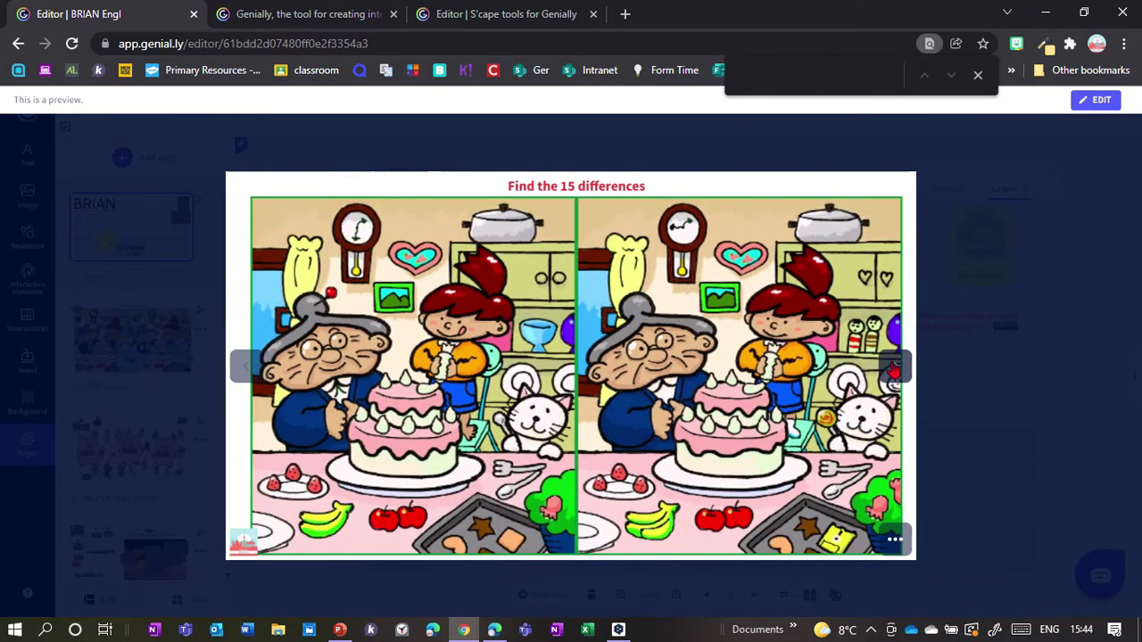
{"action": "left_click", "coordinate": [893, 371]}
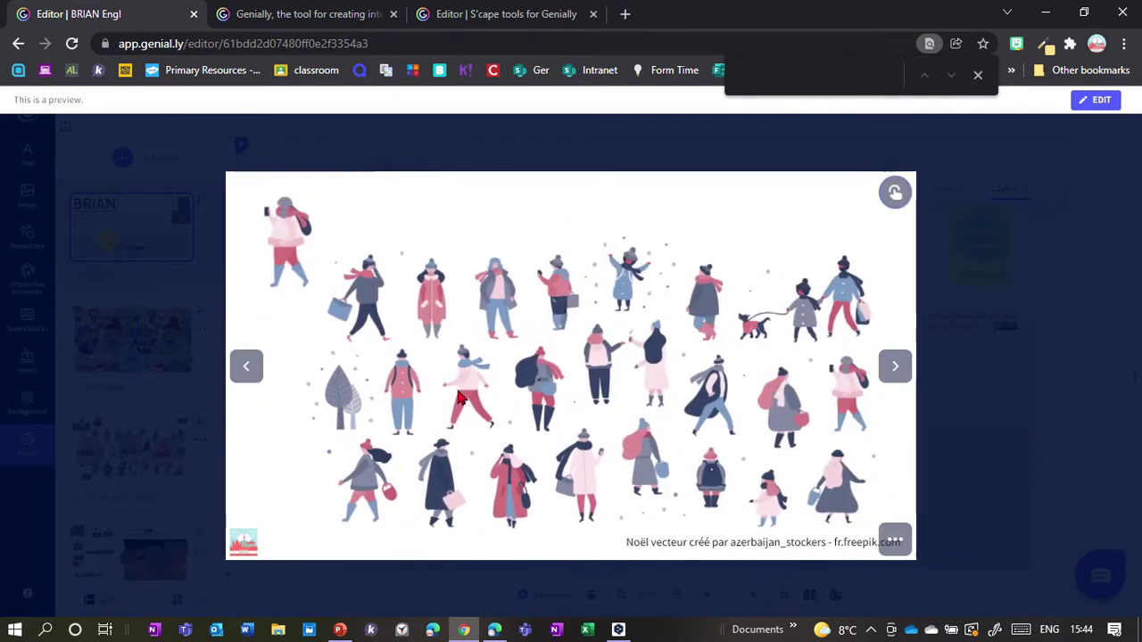
{"action": "left_click", "coordinate": [858, 391]}
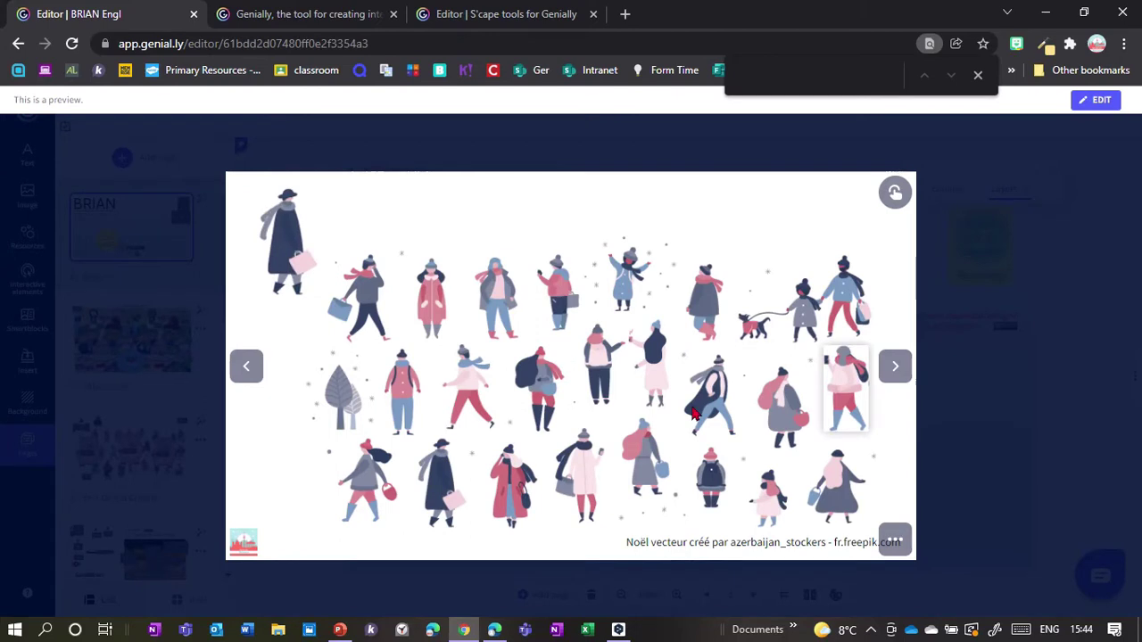
{"action": "left_click", "coordinate": [462, 478]}
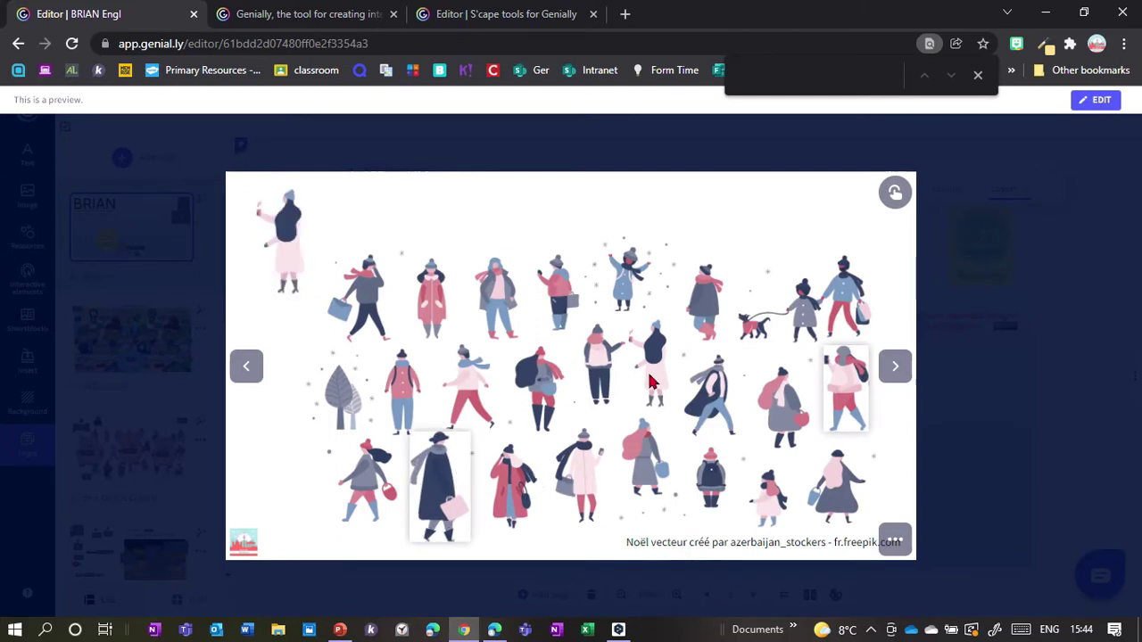
- Test the fruit basket question page with correct and wrong picks up to the error limit, and exit the preview
{"action": "left_click", "coordinate": [895, 370]}
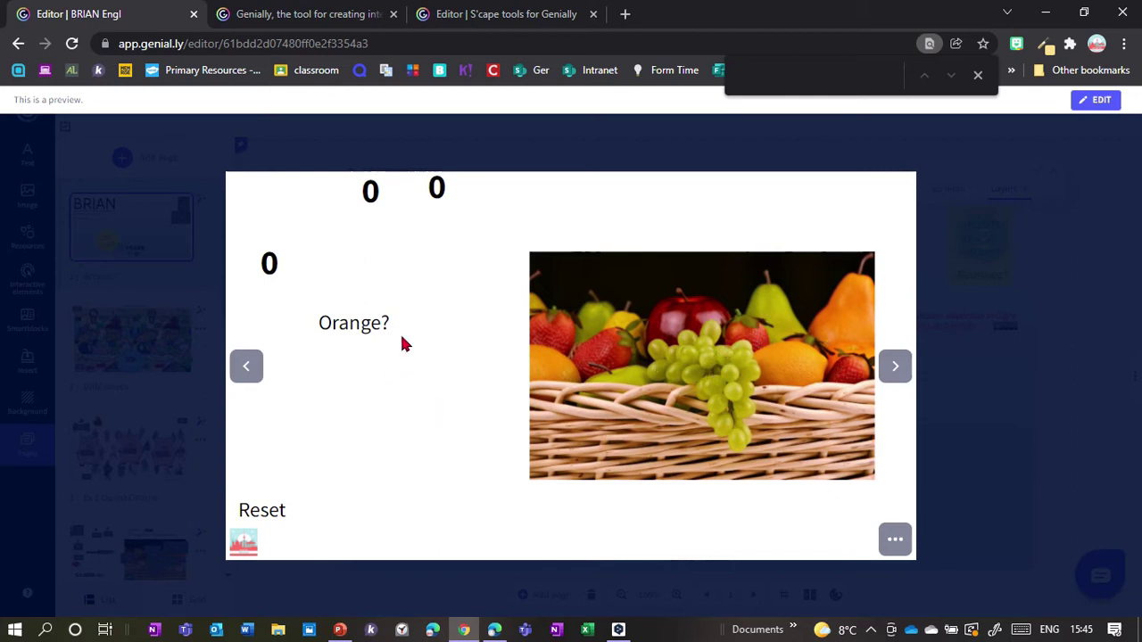
{"action": "left_click", "coordinate": [771, 308]}
{"action": "left_click", "coordinate": [555, 373]}
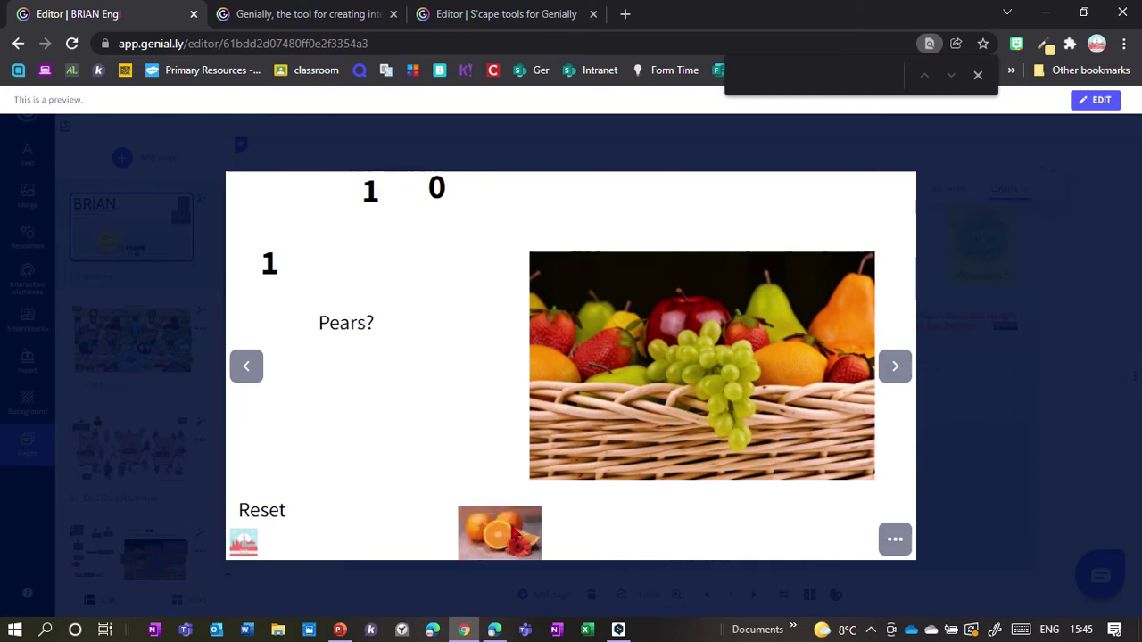
{"action": "left_click", "coordinate": [779, 306]}
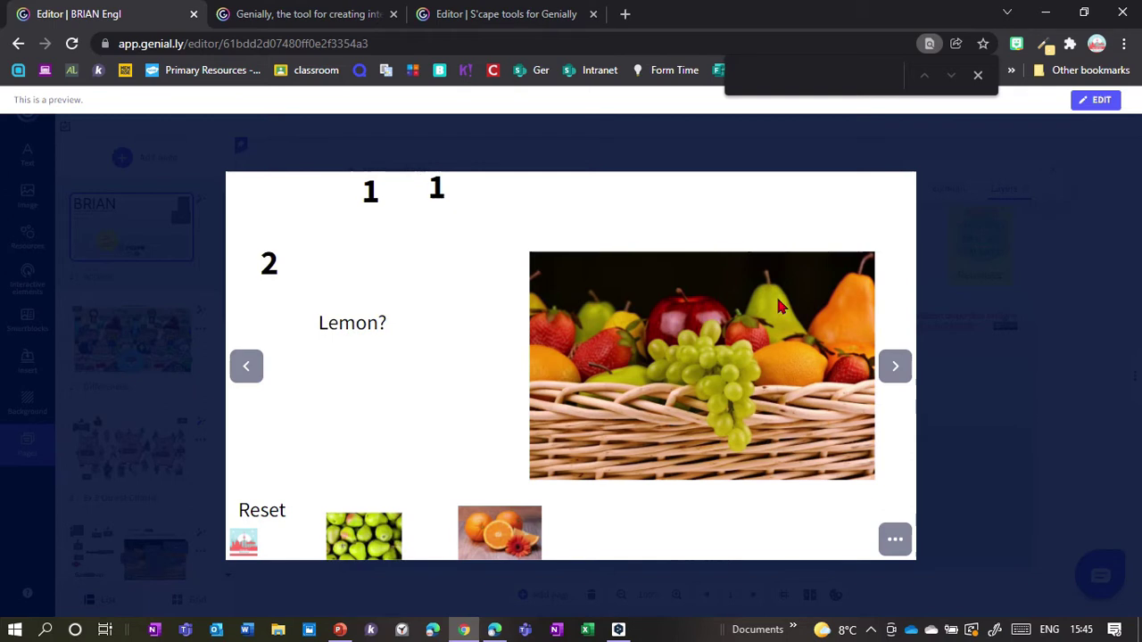
{"action": "left_click", "coordinate": [244, 370]}
{"action": "left_click", "coordinate": [678, 279]}
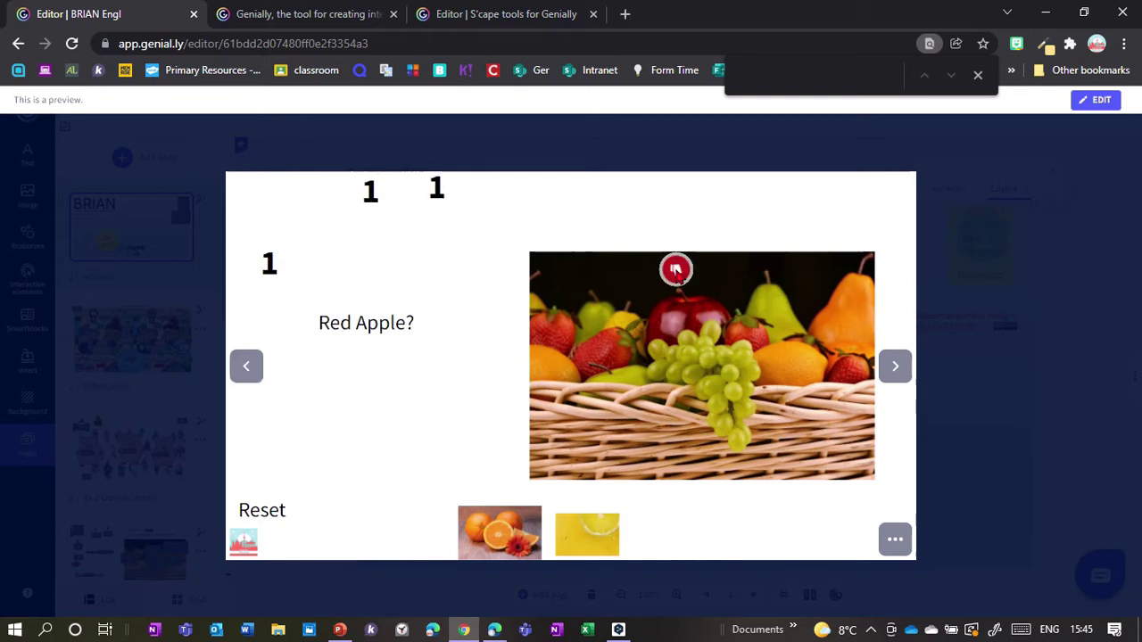
{"action": "left_click", "coordinate": [553, 275]}
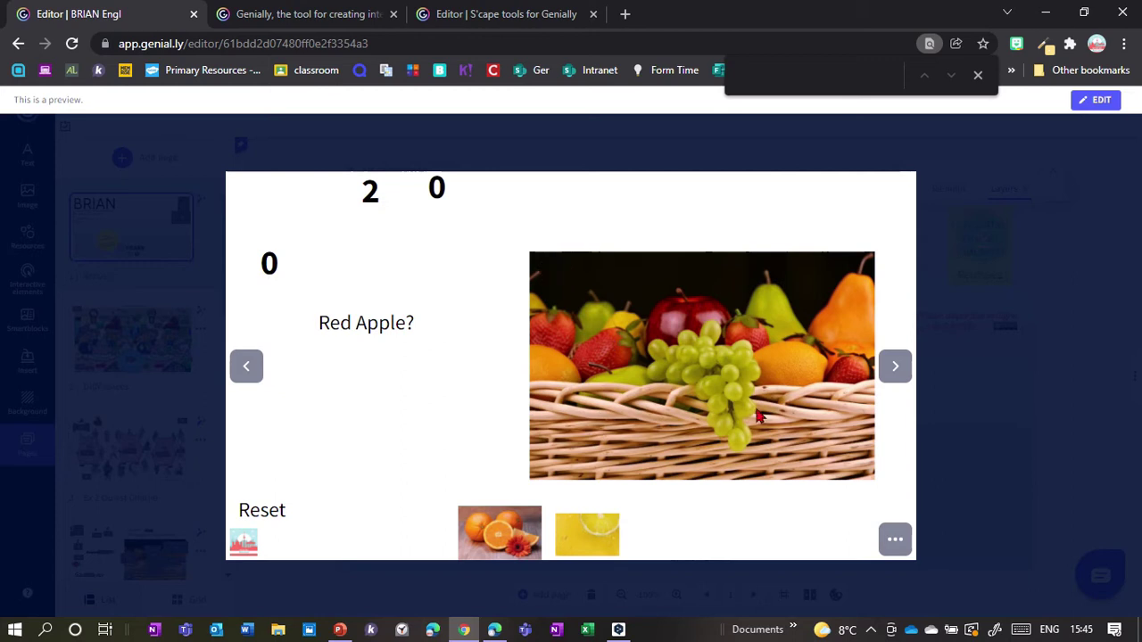
{"action": "left_click", "coordinate": [709, 406]}
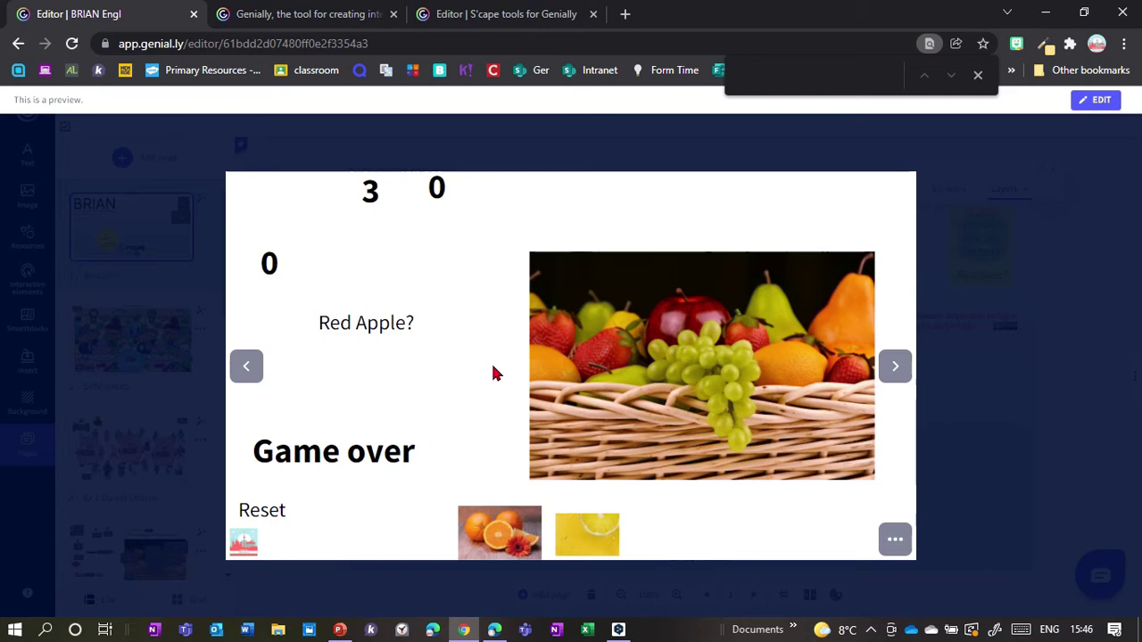
{"action": "key", "text": "Escape"}
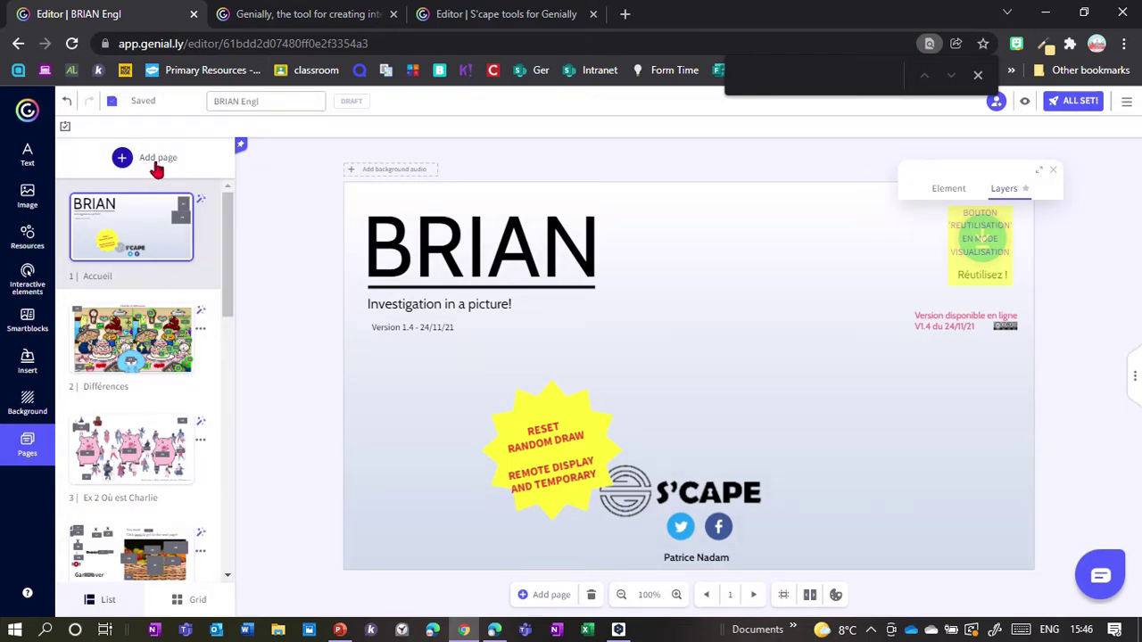
{"action": "left_click", "coordinate": [157, 168]}
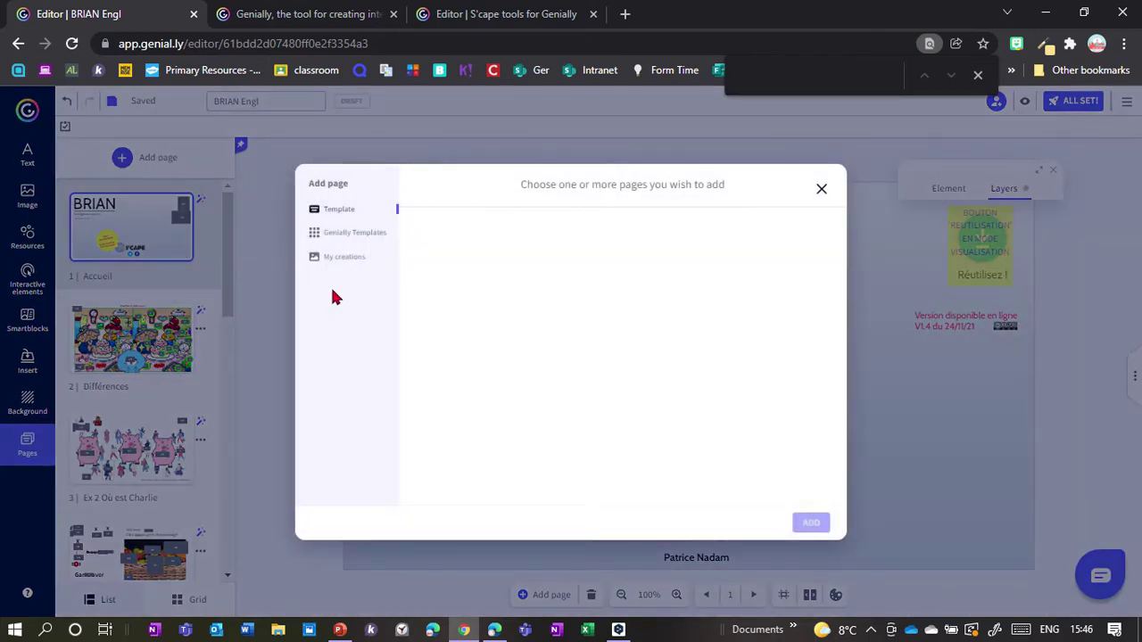
{"action": "left_click", "coordinate": [344, 260]}
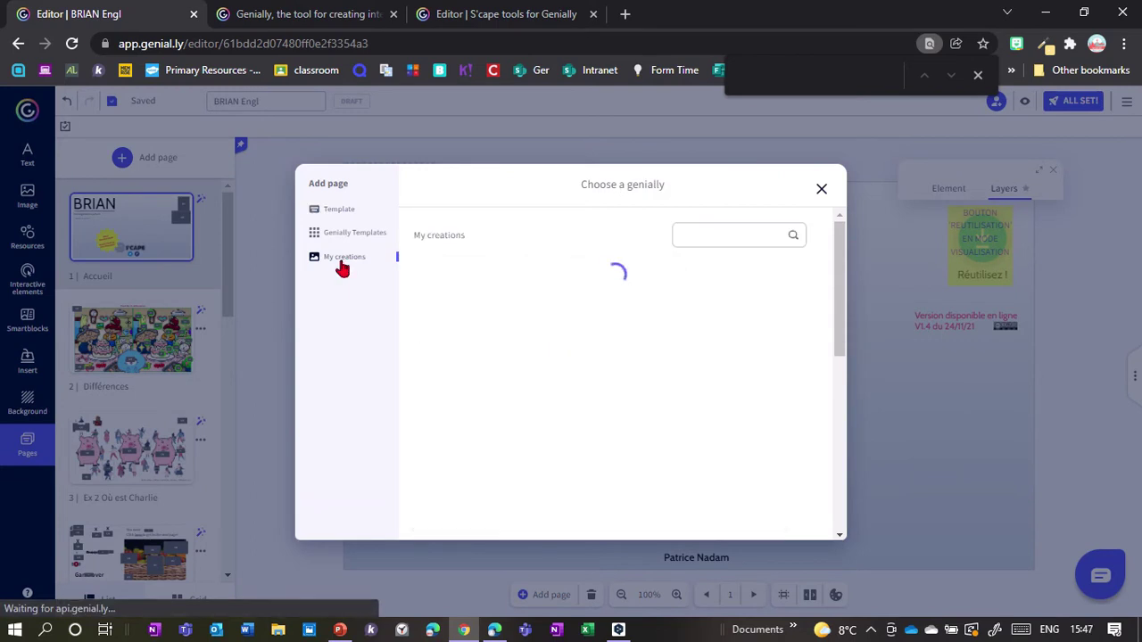
{"action": "left_click", "coordinate": [693, 234]}
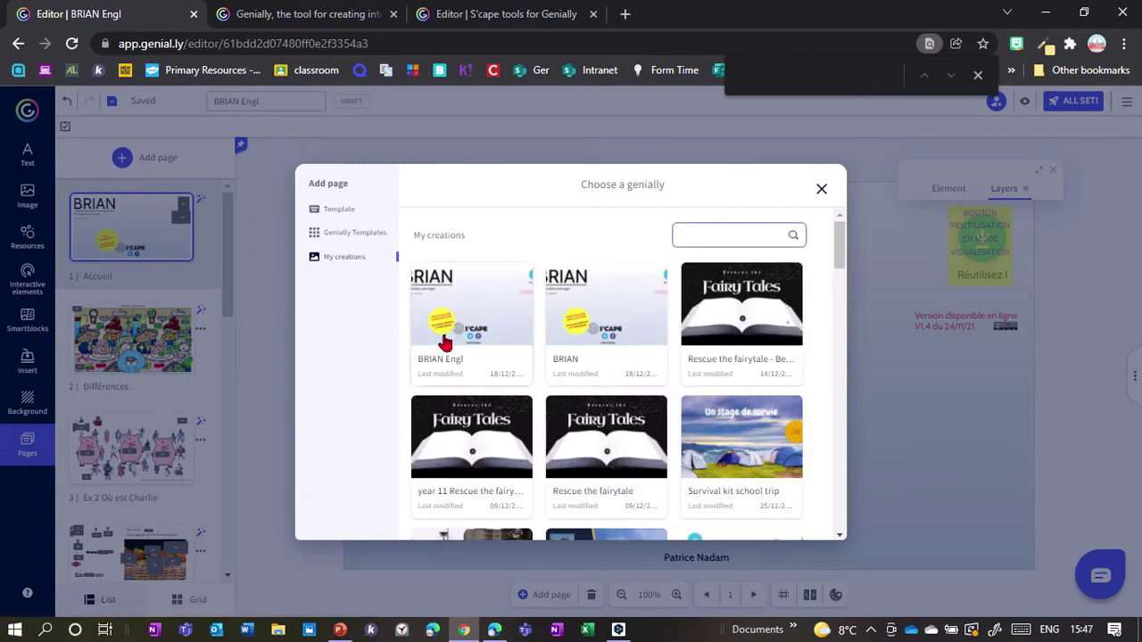
{"action": "left_click", "coordinate": [459, 288]}
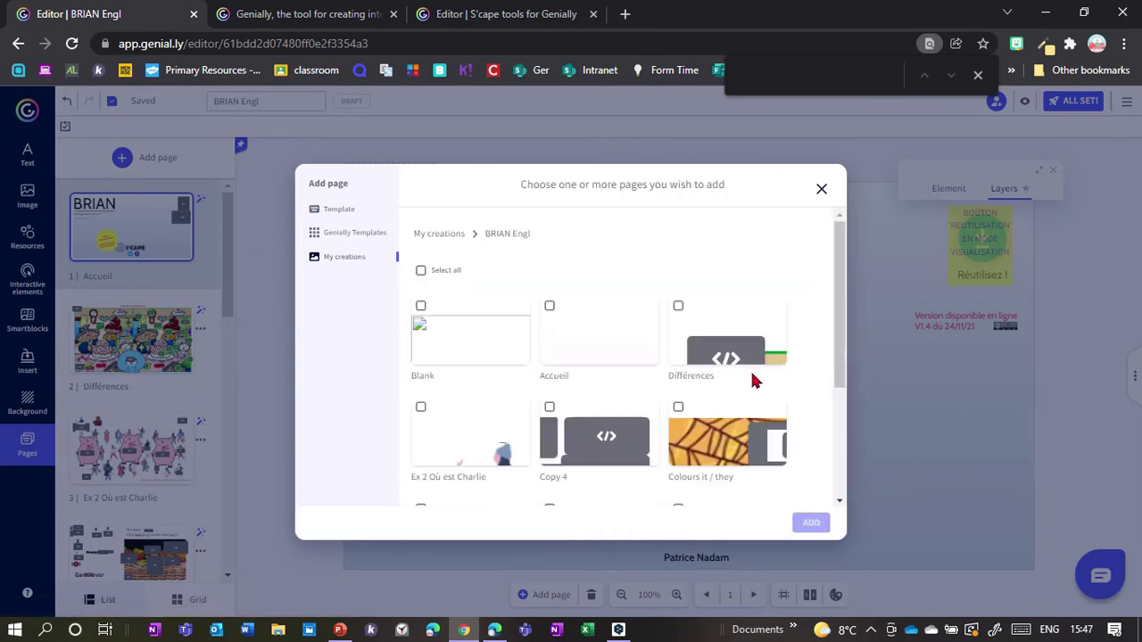
{"action": "left_click_drag", "start_coordinate": [839, 308], "coordinate": [852, 438]}
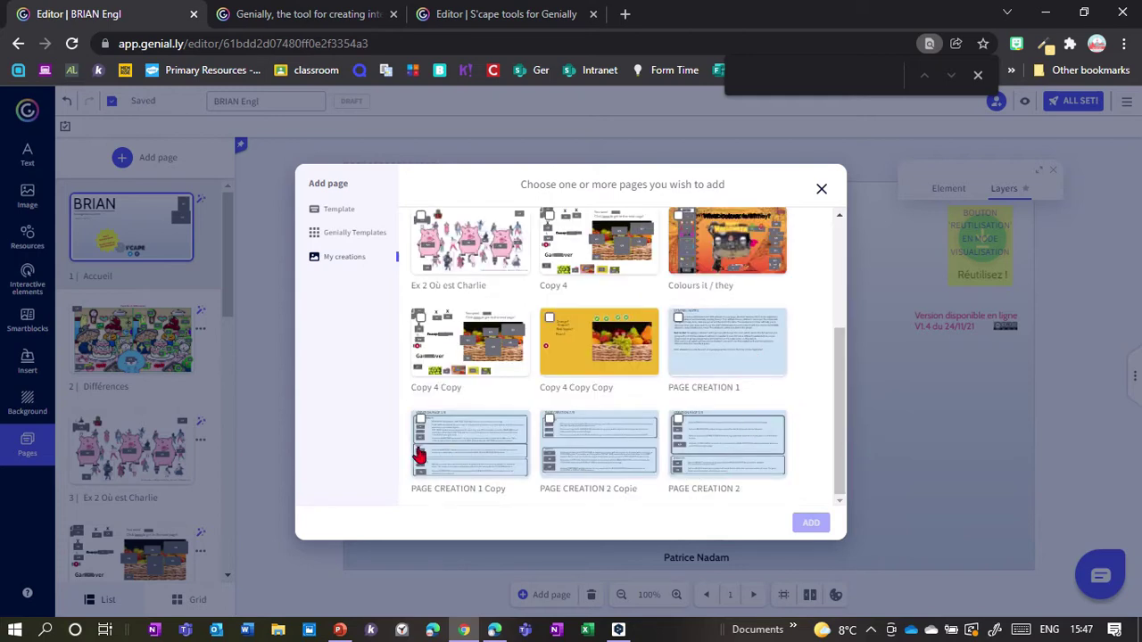
{"action": "left_click", "coordinate": [696, 332]}
{"action": "left_click", "coordinate": [575, 453]}
{"action": "left_click", "coordinate": [720, 446]}
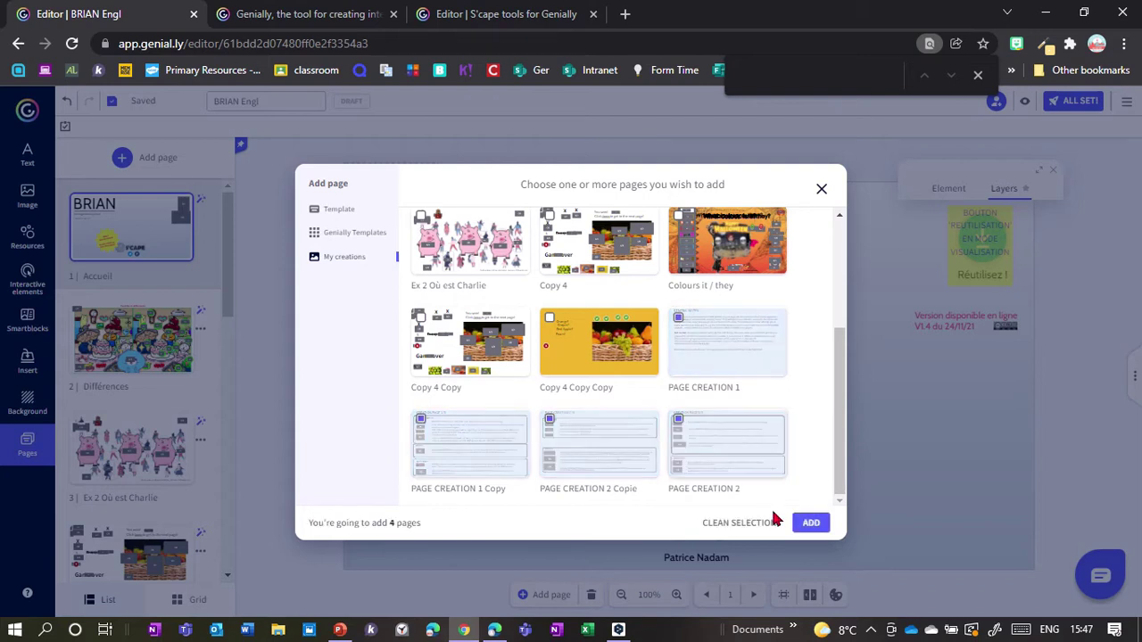
{"action": "left_click", "coordinate": [821, 189]}
- Review the three creation pages with the BRIAN elements and the General Notes page
{"action": "left_click_drag", "start_coordinate": [227, 270], "coordinate": [228, 517]}
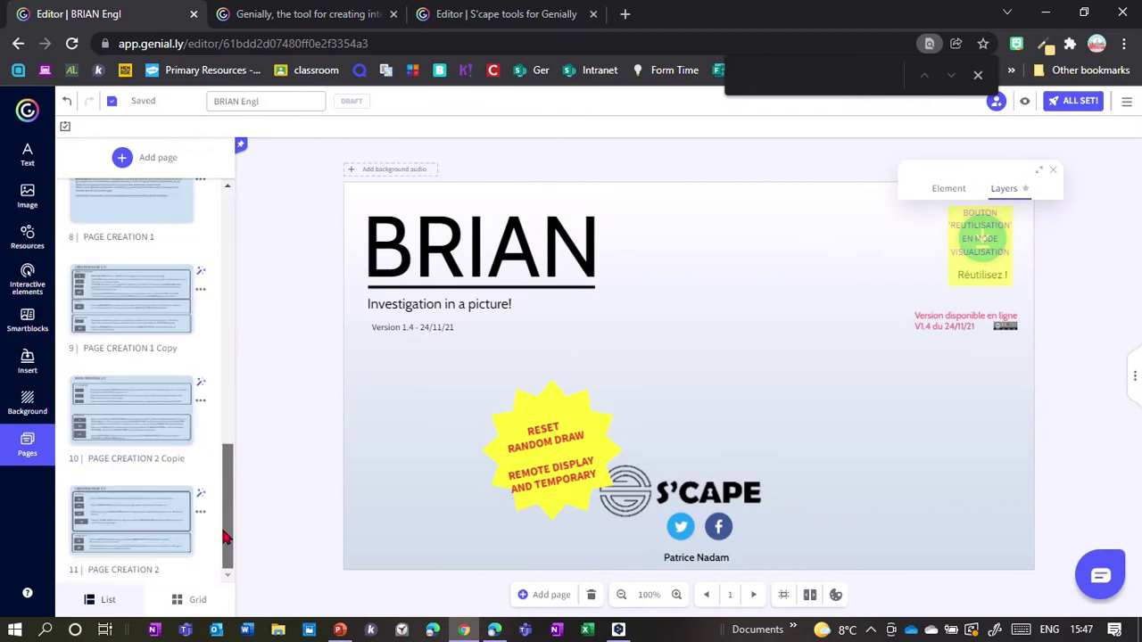
{"action": "left_click", "coordinate": [107, 314]}
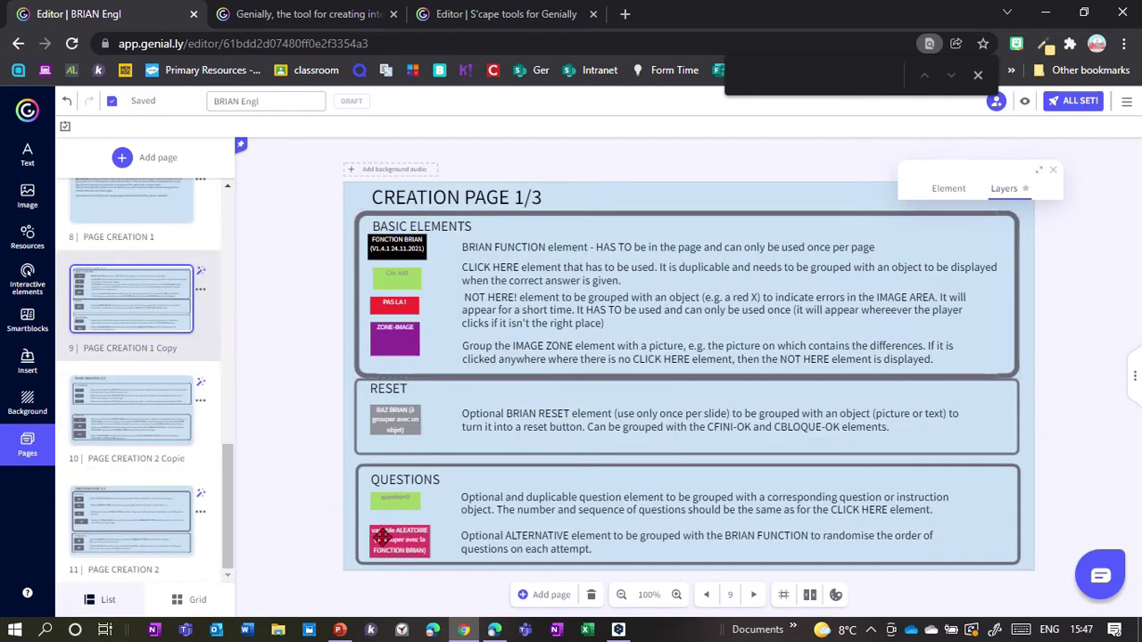
{"action": "left_click", "coordinate": [103, 424]}
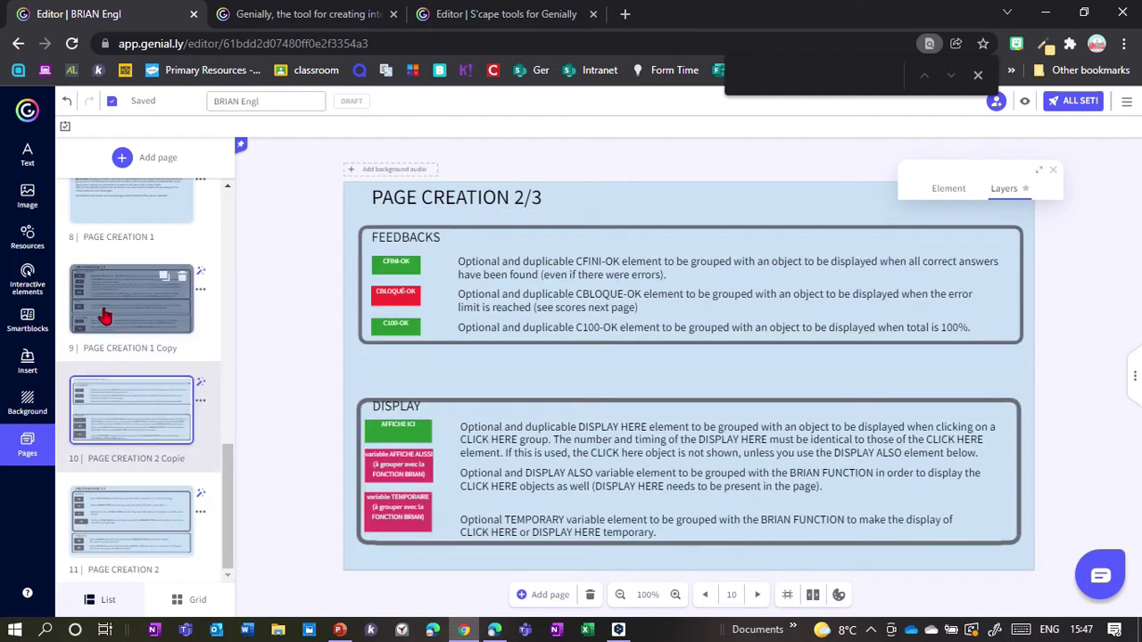
{"action": "left_click", "coordinate": [112, 527]}
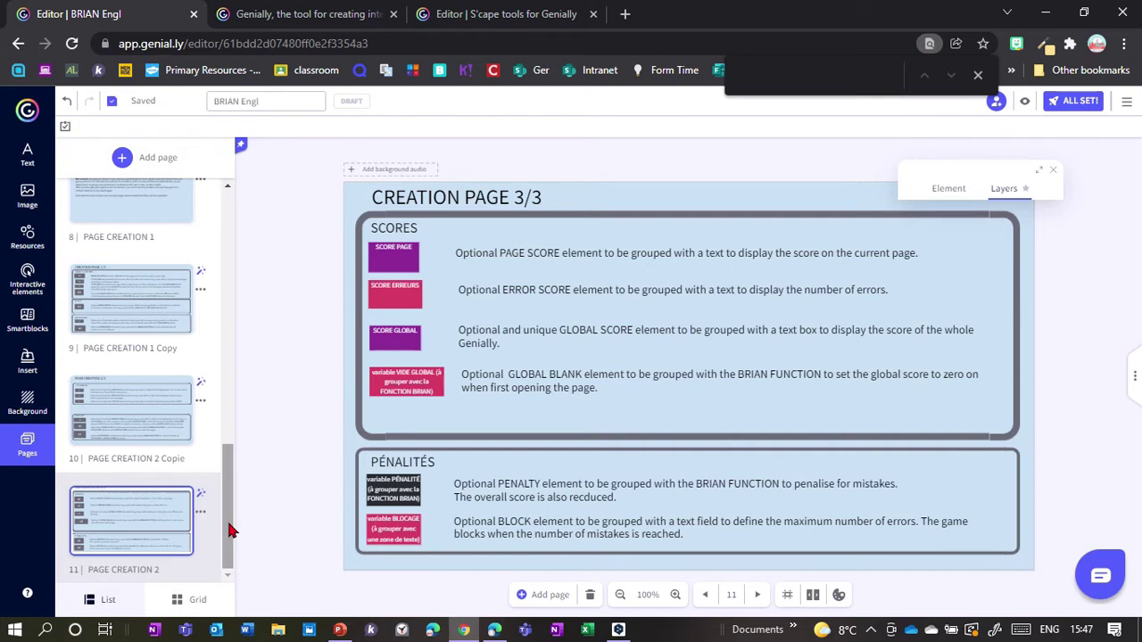
{"action": "scroll", "coordinate": [229, 530], "scroll_direction": "up", "scroll_amount": 1}
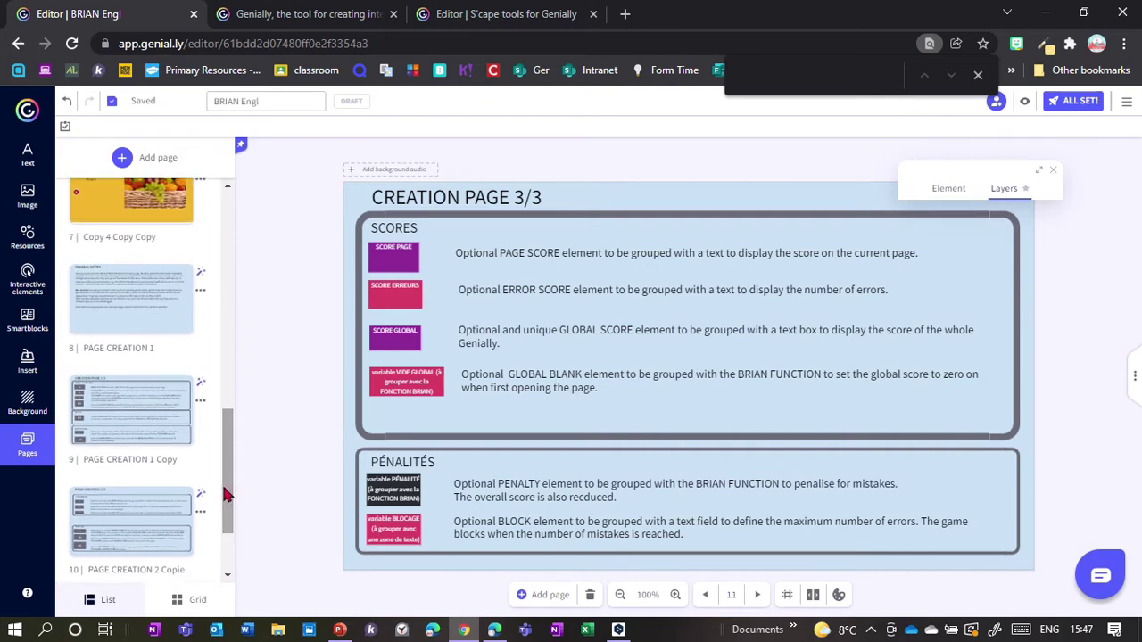
{"action": "left_click", "coordinate": [122, 319]}
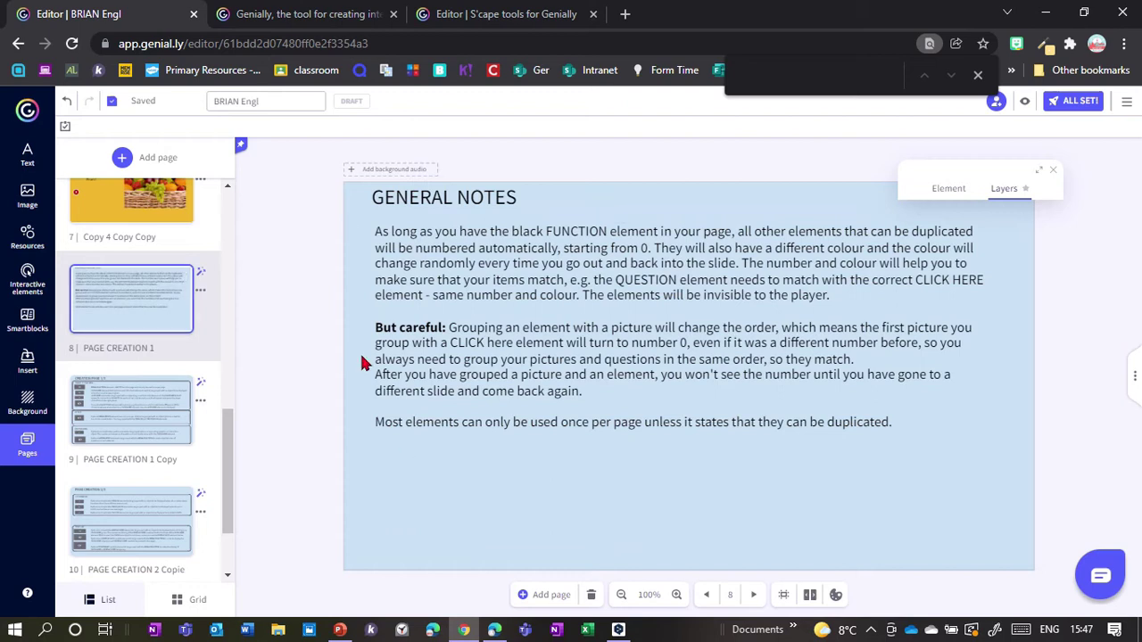
- Open the yellow fruit basket page, preview it without the function elements, and return to editing
{"action": "scroll", "coordinate": [224, 437], "scroll_direction": "up", "scroll_amount": 2}
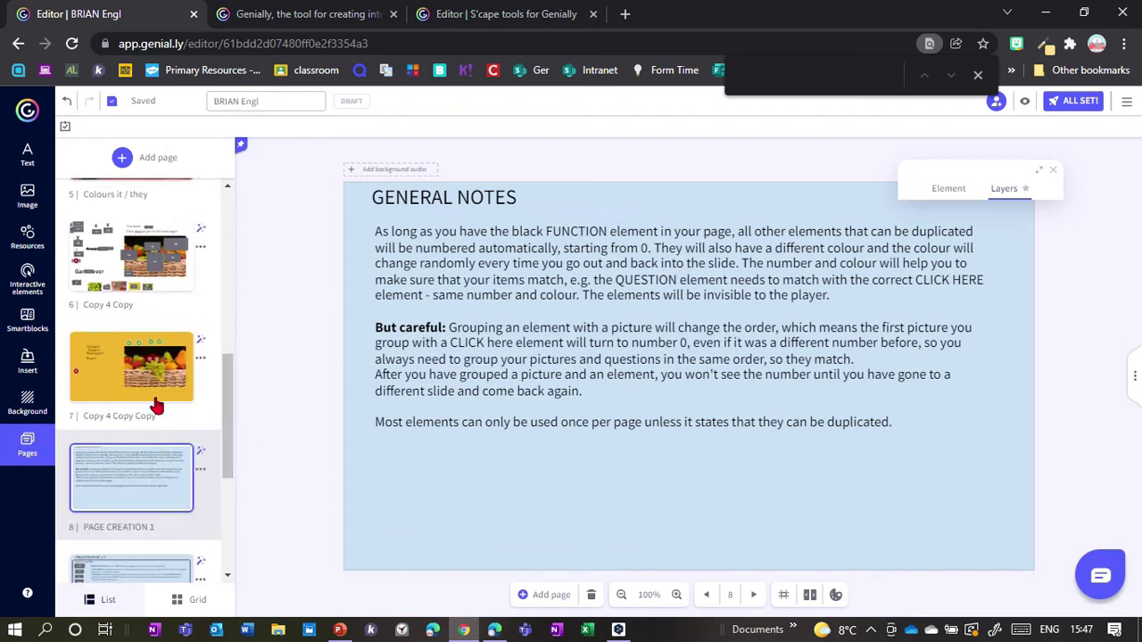
{"action": "left_click", "coordinate": [145, 400]}
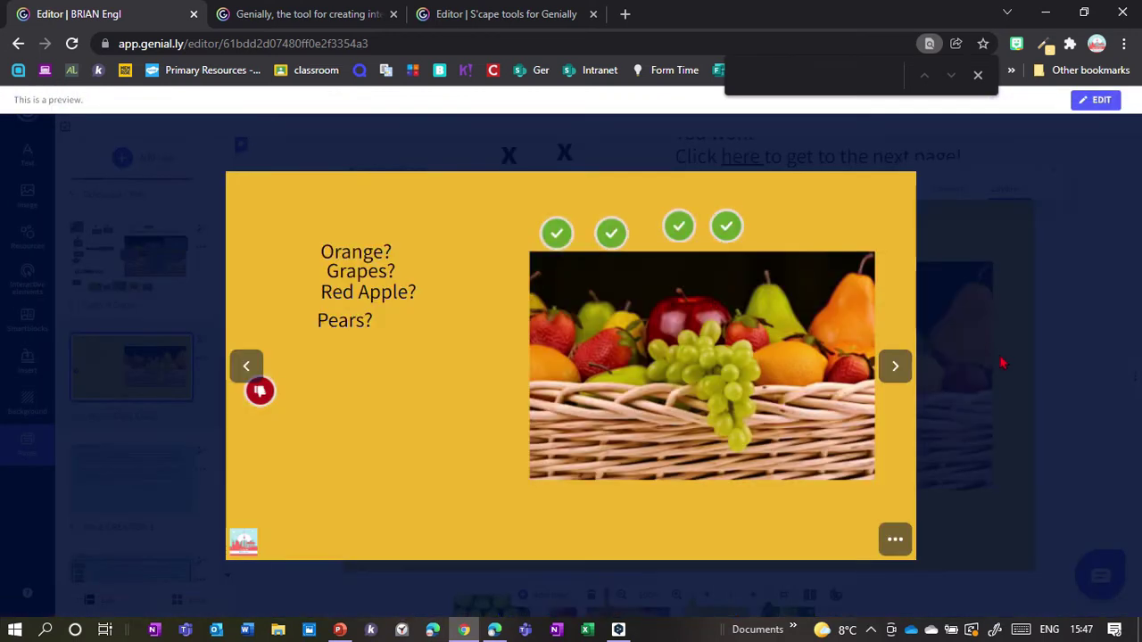
{"action": "left_click", "coordinate": [1002, 364]}
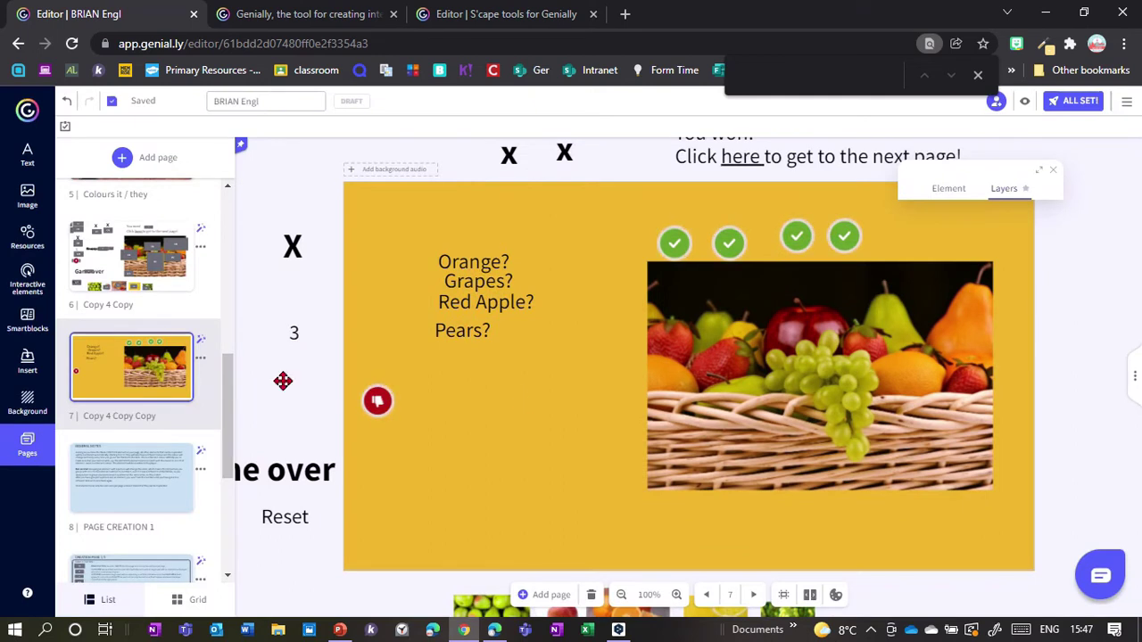
- Widen the black FONCTION BRIAN element slightly on the Creation Page 1/3 page
{"action": "scroll", "coordinate": [103, 421], "scroll_direction": "down", "scroll_amount": 2}
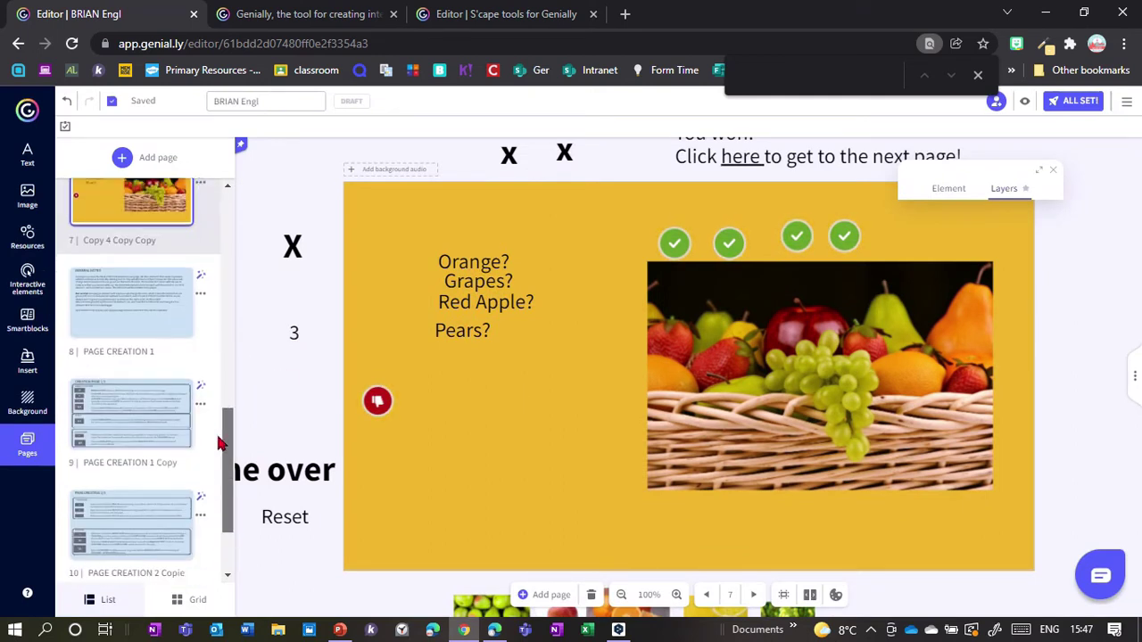
{"action": "left_click", "coordinate": [103, 420]}
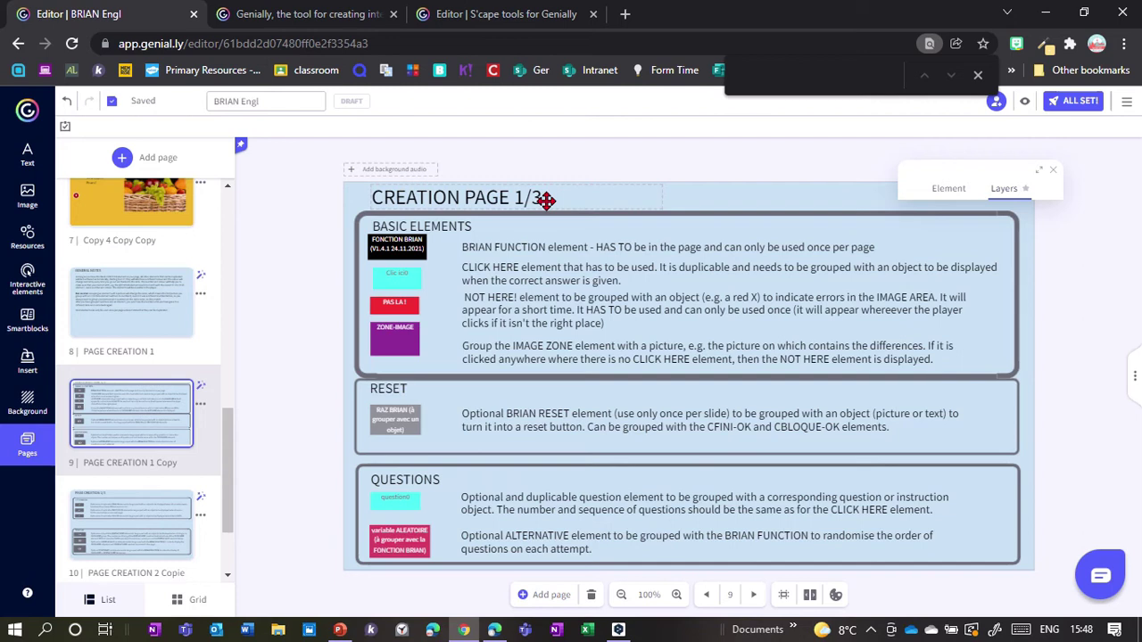
{"action": "left_click", "coordinate": [397, 253]}
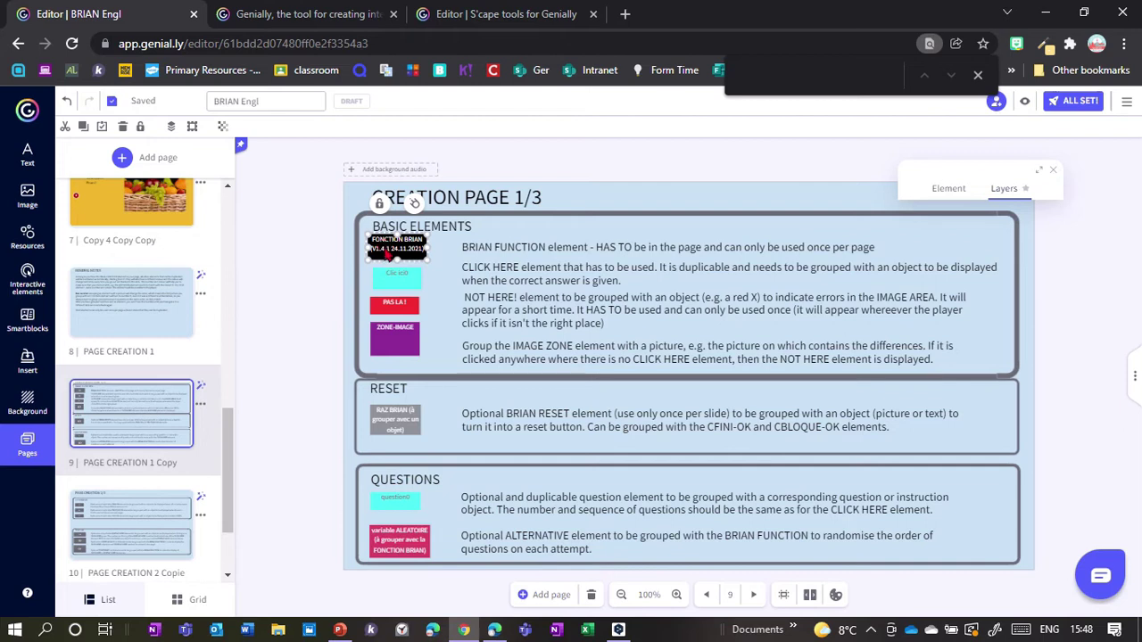
{"action": "left_click_drag", "start_coordinate": [418, 241], "coordinate": [431, 249]}
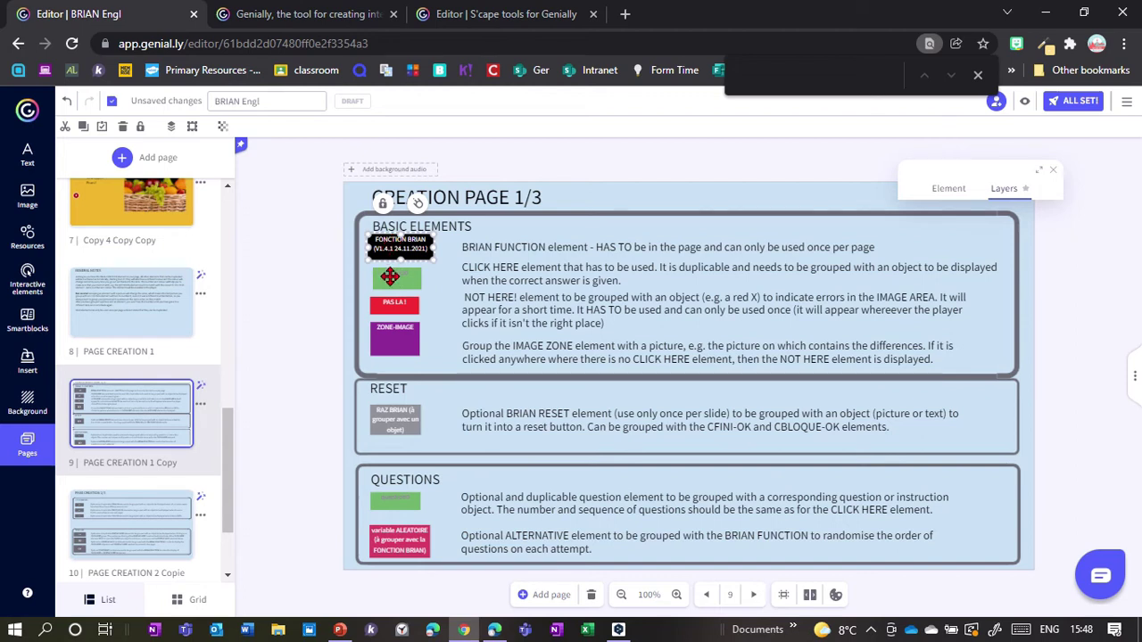
- Copy the FONCTION BRIAN, Clic ici, PAS LA ! and ZONE-IMAGE elements from the creation page onto the yellow fruit basket page
{"action": "left_click", "coordinate": [393, 282]}
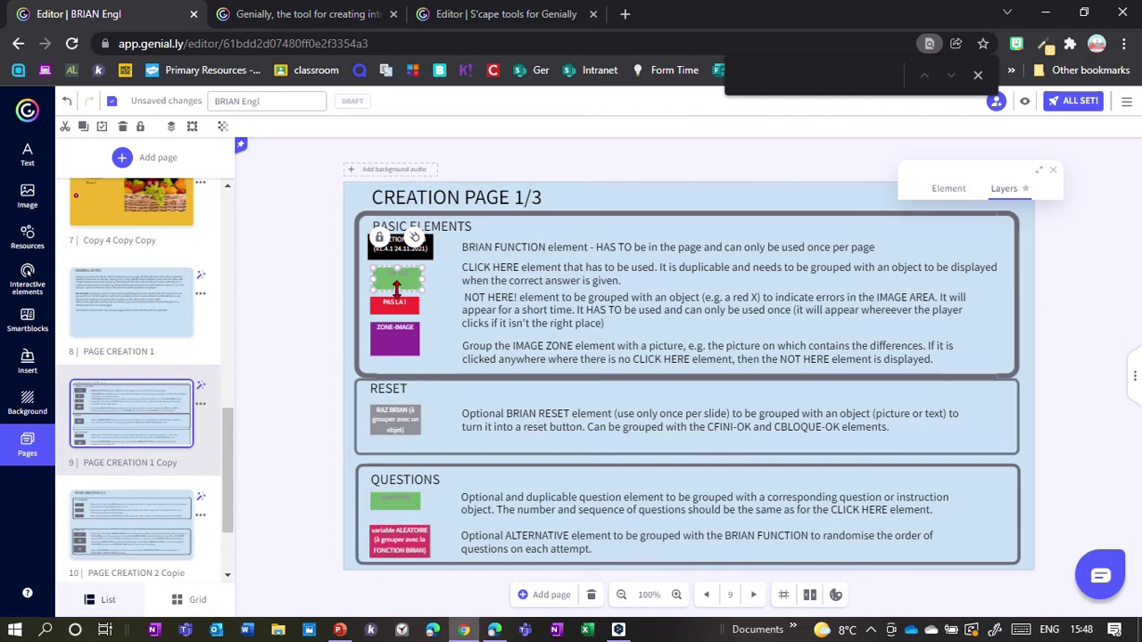
{"action": "left_click", "coordinate": [397, 344]}
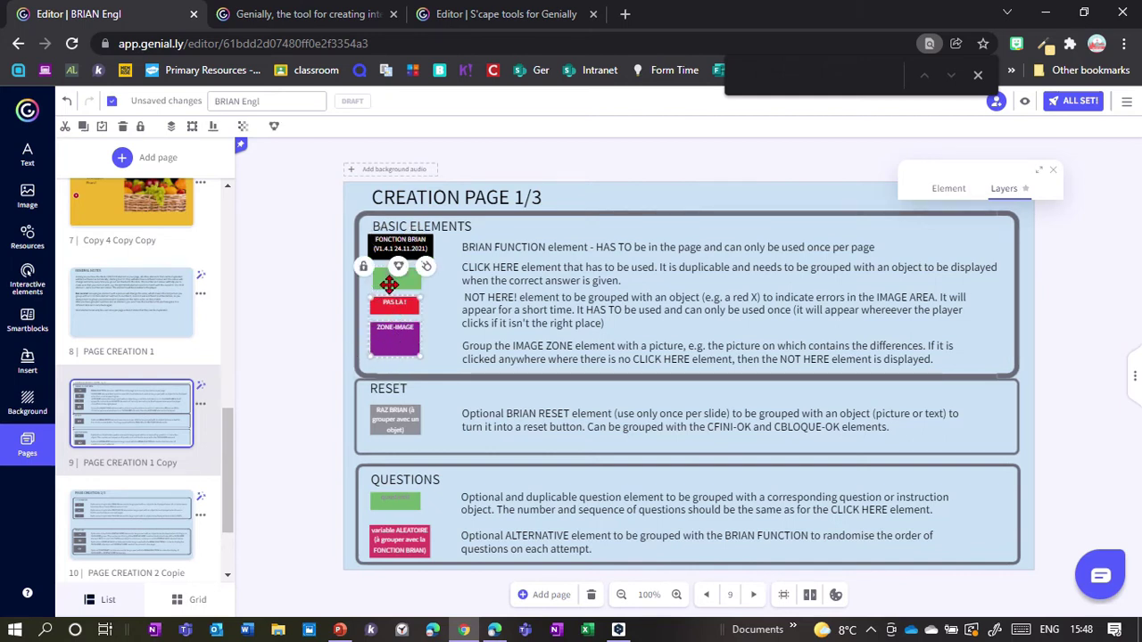
{"action": "left_click", "coordinate": [390, 291], "text": "shift"}
{"action": "left_click", "coordinate": [395, 253], "text": "shift"}
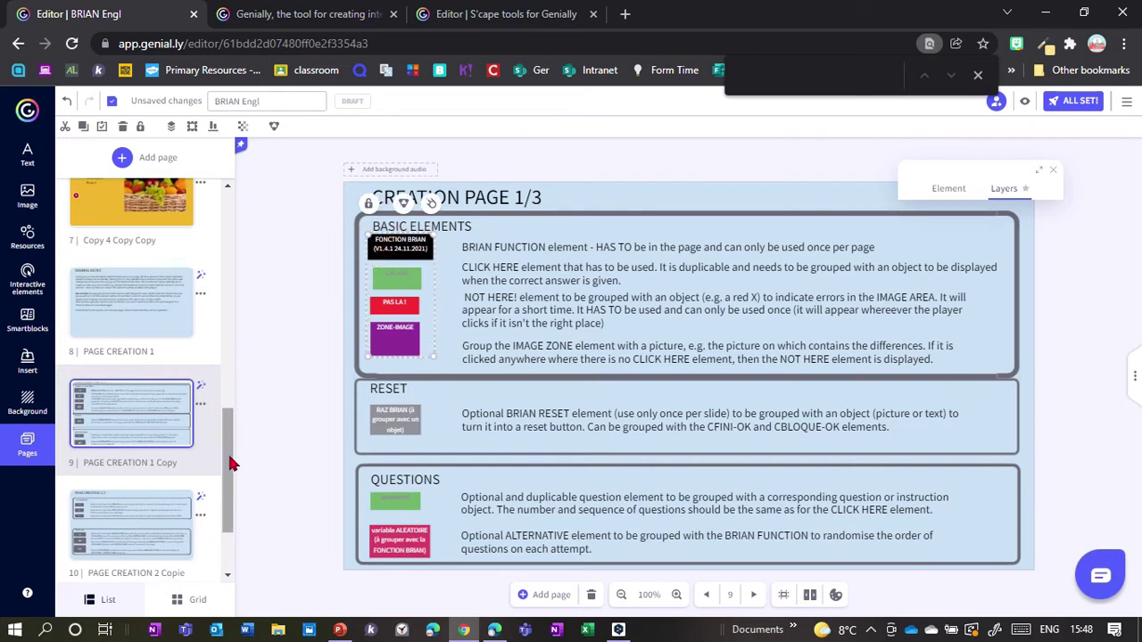
{"action": "scroll", "coordinate": [223, 410], "scroll_direction": "up", "scroll_amount": 2}
{"action": "left_click", "coordinate": [119, 389]}
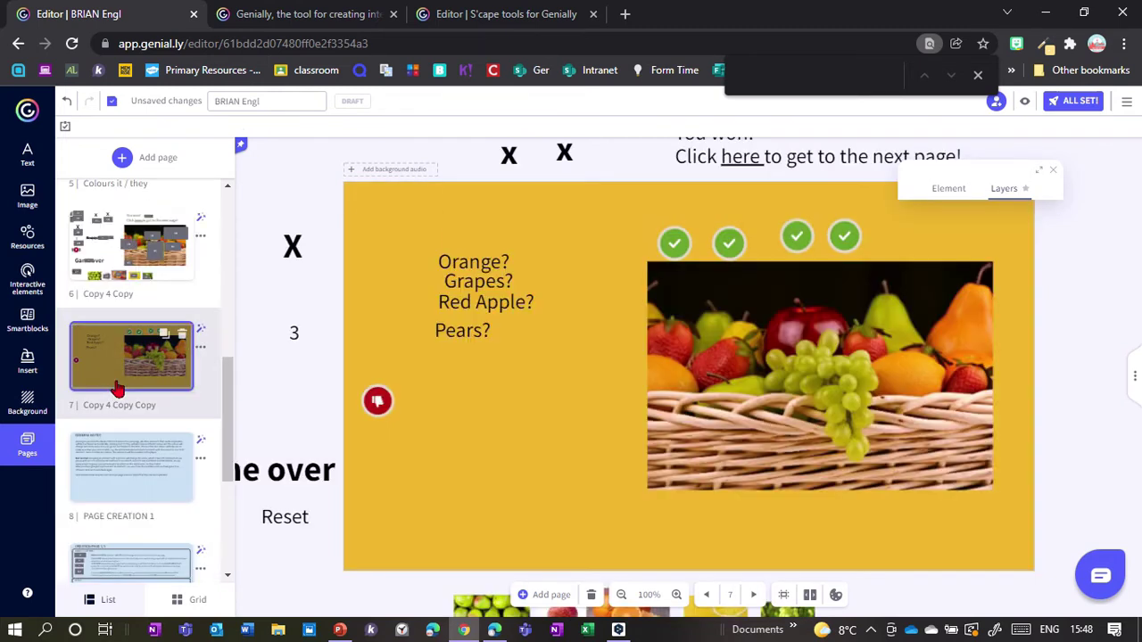
{"action": "key", "text": "ctrl+v"}
{"action": "key", "text": "Escape"}
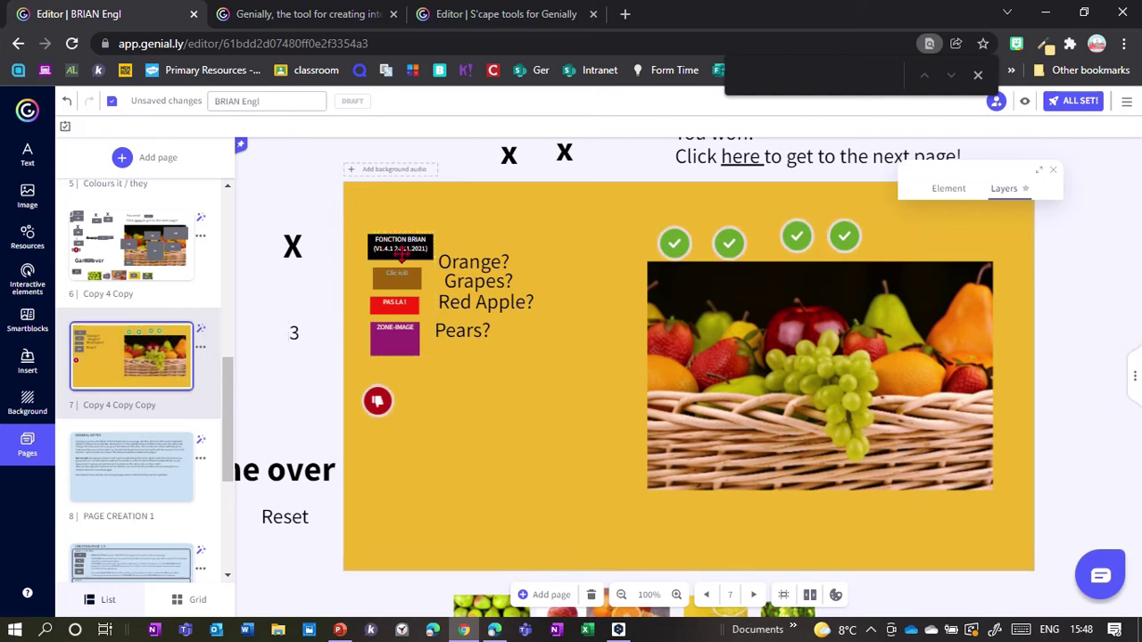
- Move the FONCTION BRIAN element to the upper-left corner of the page, widen it, and place the Clic ici element beside the picture
{"action": "left_click_drag", "start_coordinate": [398, 234], "coordinate": [378, 194]}
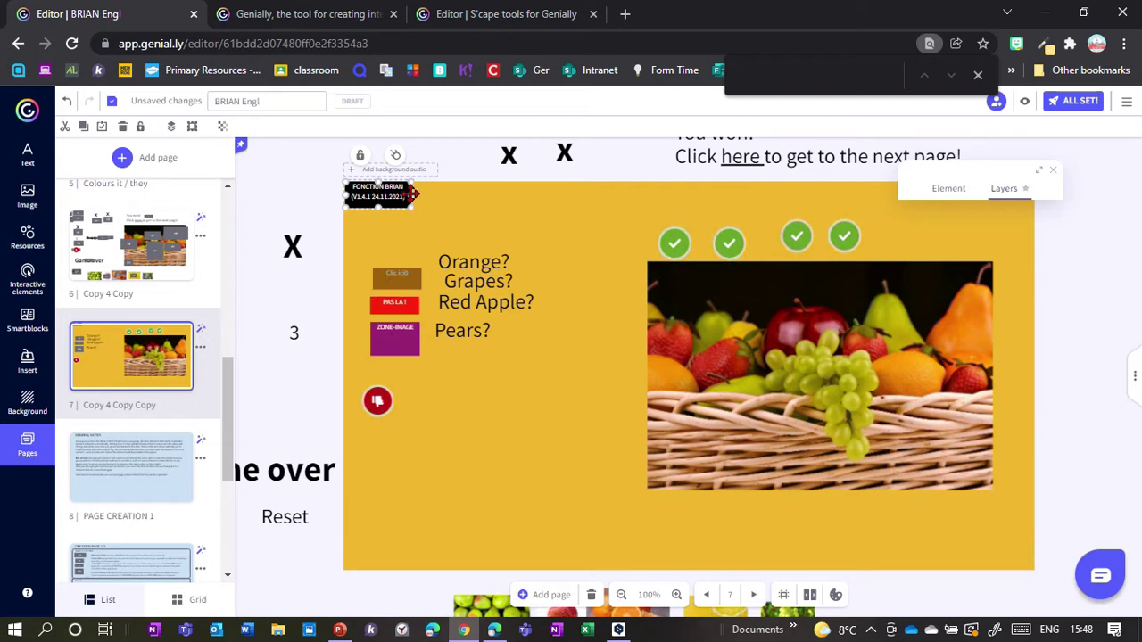
{"action": "left_click_drag", "start_coordinate": [413, 194], "coordinate": [448, 194]}
{"action": "left_click_drag", "start_coordinate": [396, 278], "coordinate": [553, 382]}
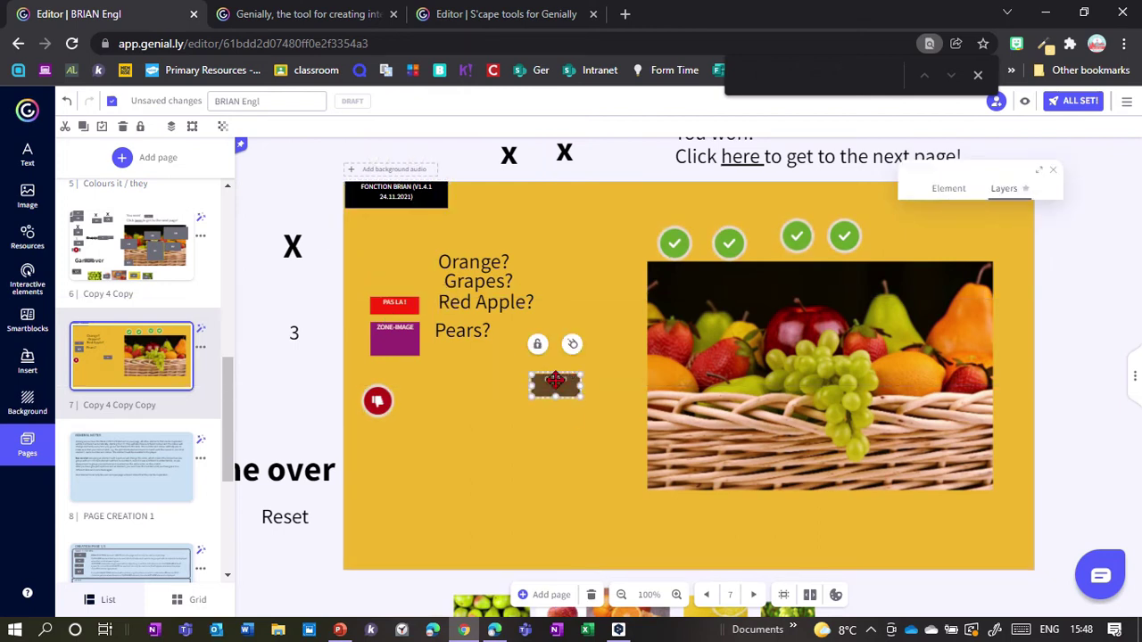
{"action": "left_click_drag", "start_coordinate": [561, 386], "coordinate": [598, 323]}
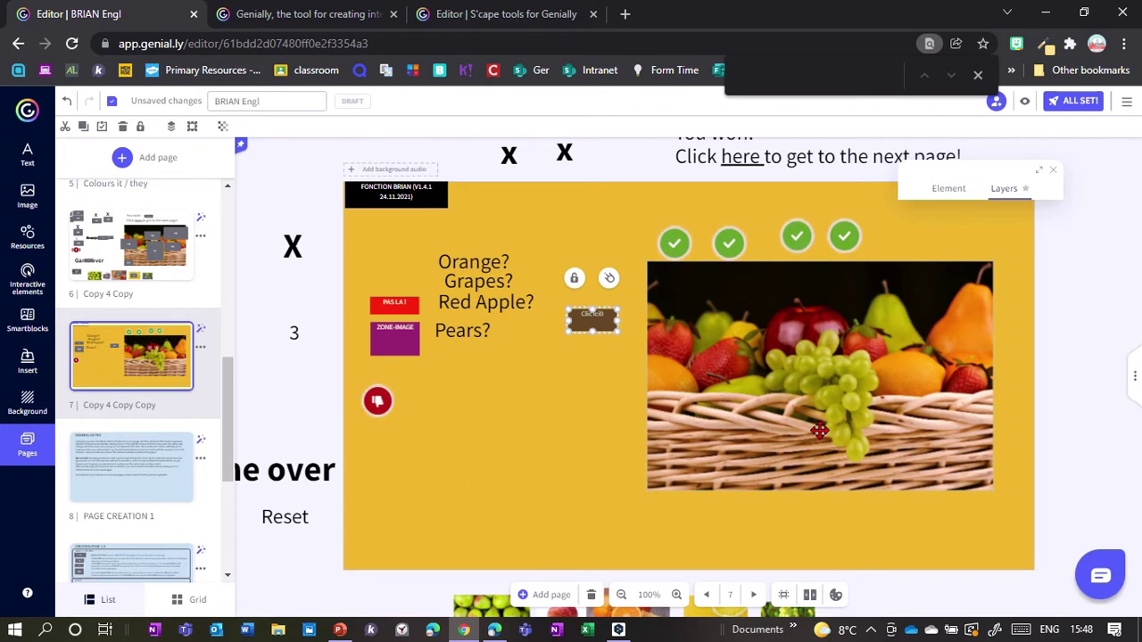
- Place the four green check marks on the red apple, pears, grapes and orange in the fruit basket picture
{"action": "left_click_drag", "start_coordinate": [674, 242], "coordinate": [810, 319]}
{"action": "left_click_drag", "start_coordinate": [729, 243], "coordinate": [885, 316]}
{"action": "left_click", "coordinate": [821, 241]}
{"action": "left_click_drag", "start_coordinate": [821, 241], "coordinate": [827, 409]}
{"action": "left_click_drag", "start_coordinate": [884, 313], "coordinate": [932, 311]}
{"action": "left_click_drag", "start_coordinate": [835, 390], "coordinate": [836, 390]}
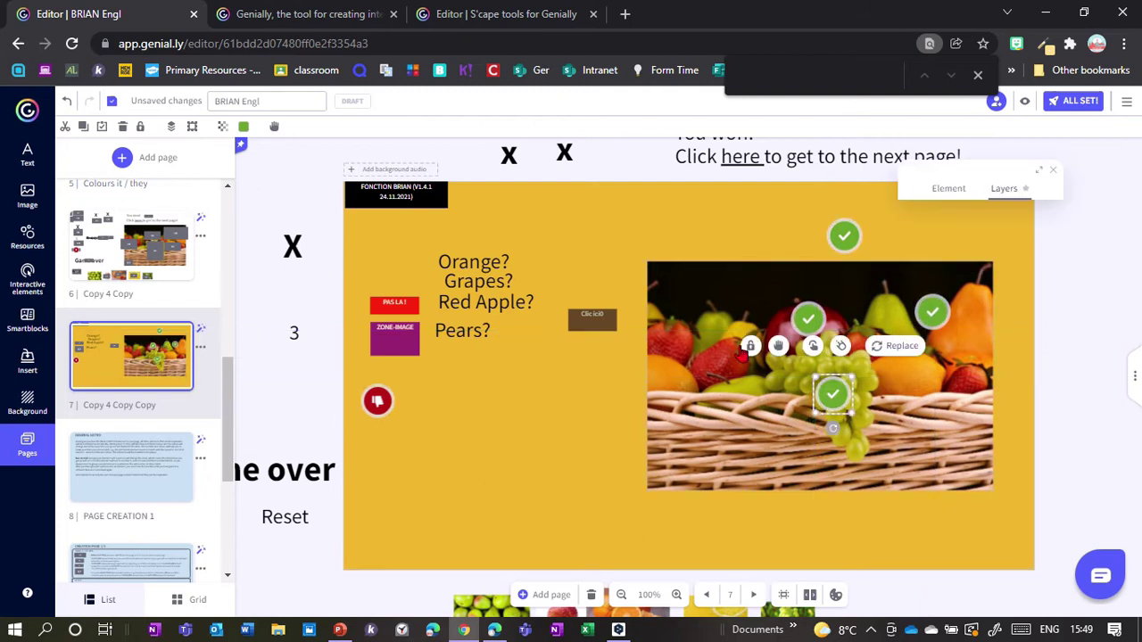
{"action": "left_click_drag", "start_coordinate": [848, 237], "coordinate": [666, 373]}
{"action": "left_click", "coordinate": [553, 415]}
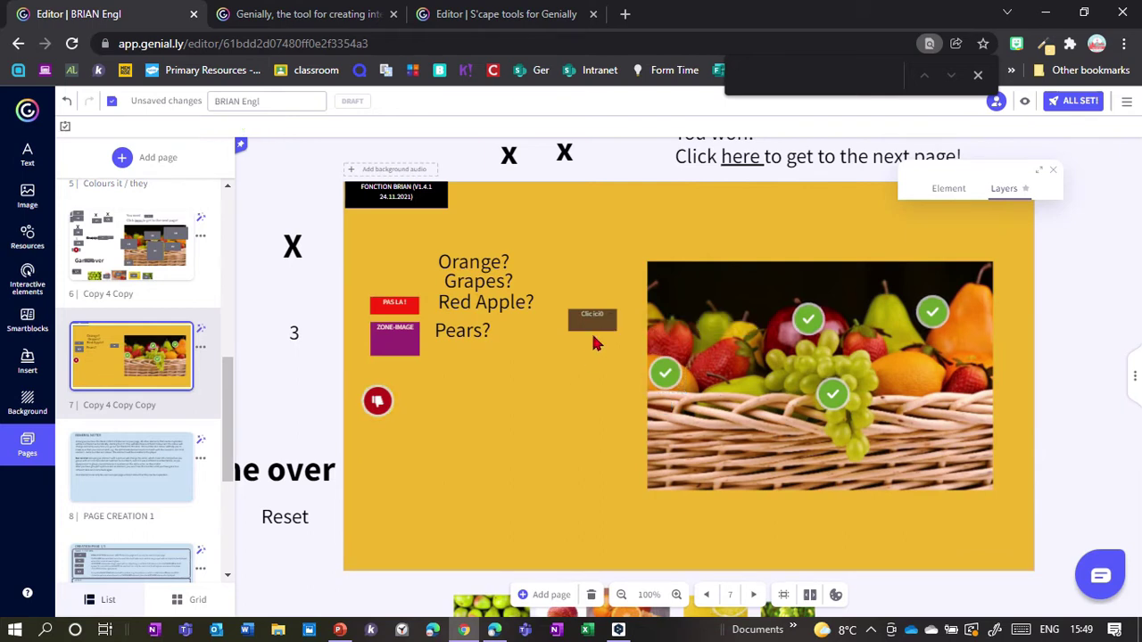
- Enlarge the Clic ici element and position it over the pears and their check mark
{"action": "left_click_drag", "start_coordinate": [730, 287], "coordinate": [995, 288]}
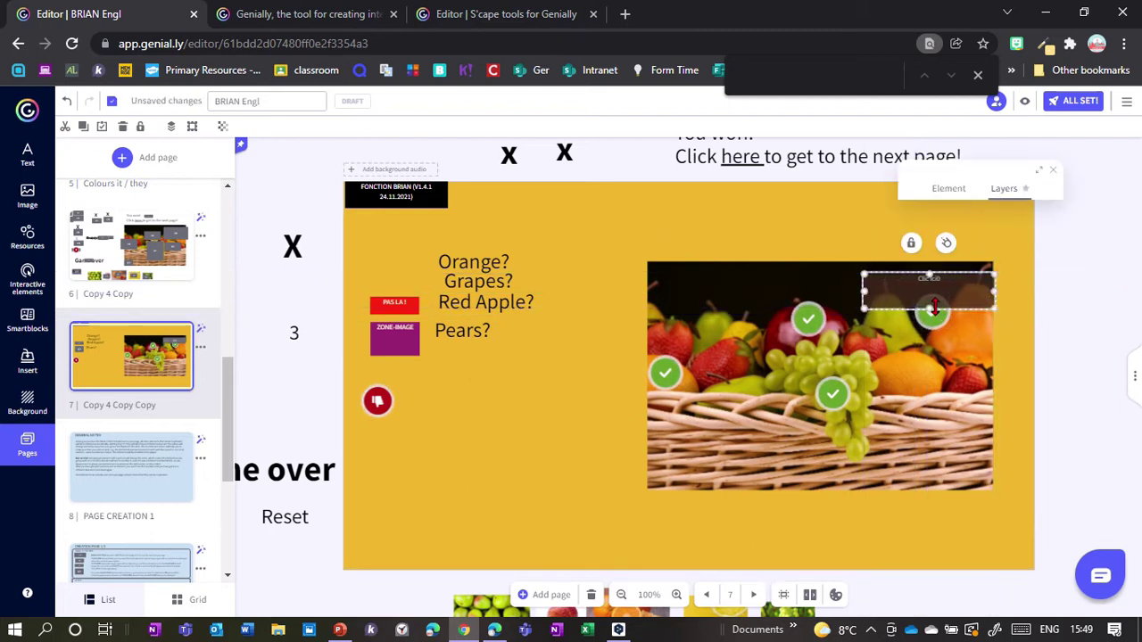
{"action": "left_click_drag", "start_coordinate": [933, 307], "coordinate": [860, 341]}
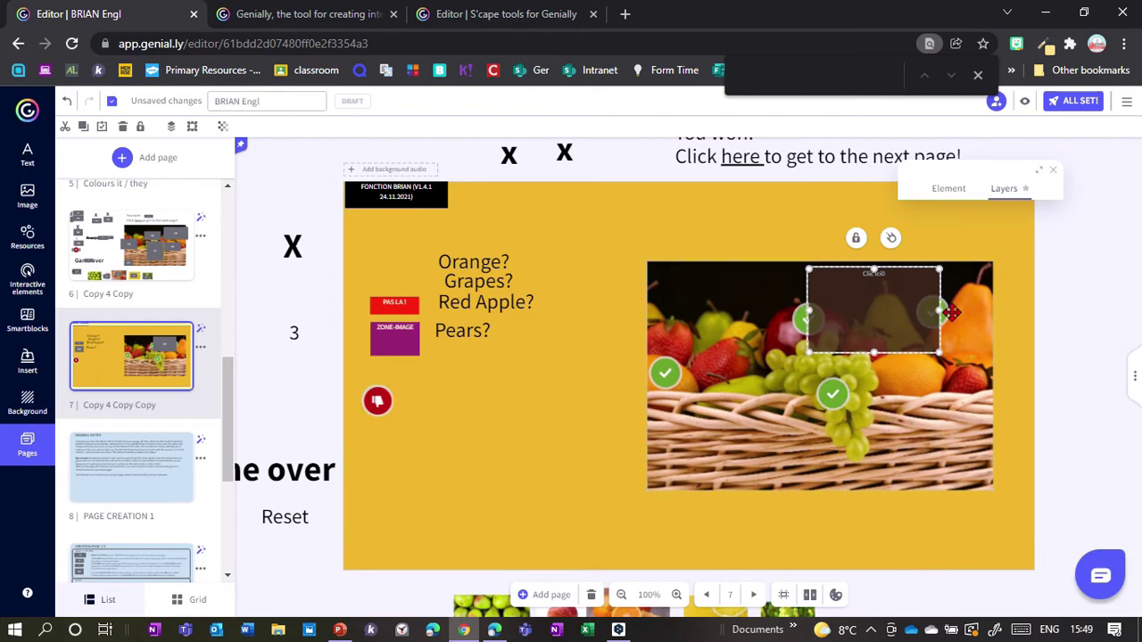
{"action": "left_click_drag", "start_coordinate": [875, 310], "coordinate": [928, 316]}
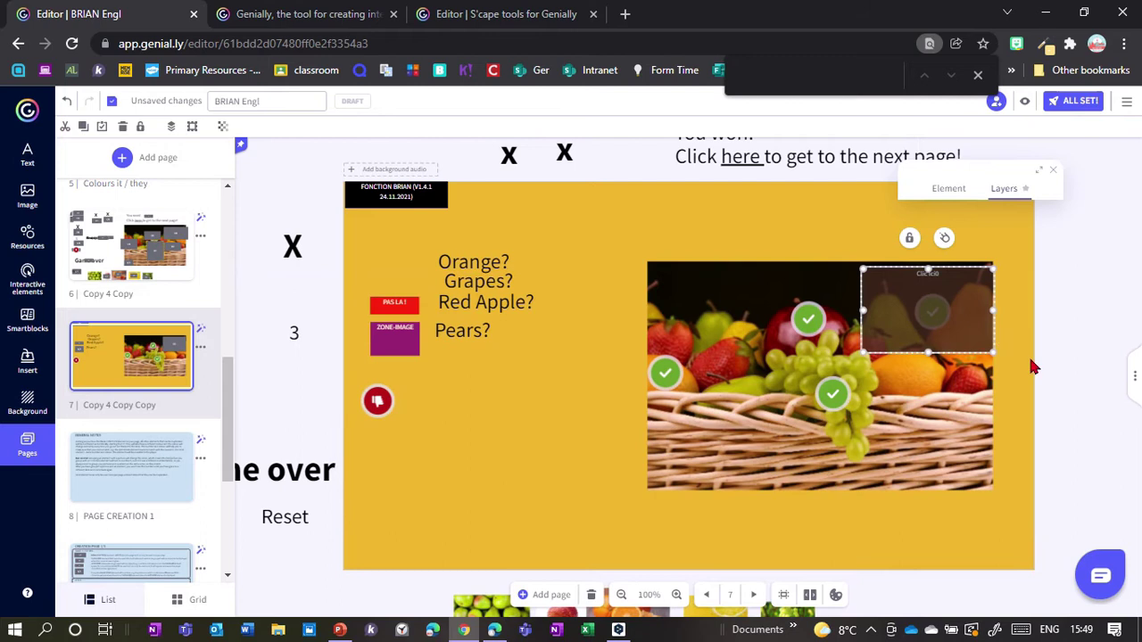
- Lock the fruit basket picture and group the Clic ici element with the check mark on the pears
{"action": "left_click_drag", "start_coordinate": [1060, 377], "coordinate": [887, 245]}
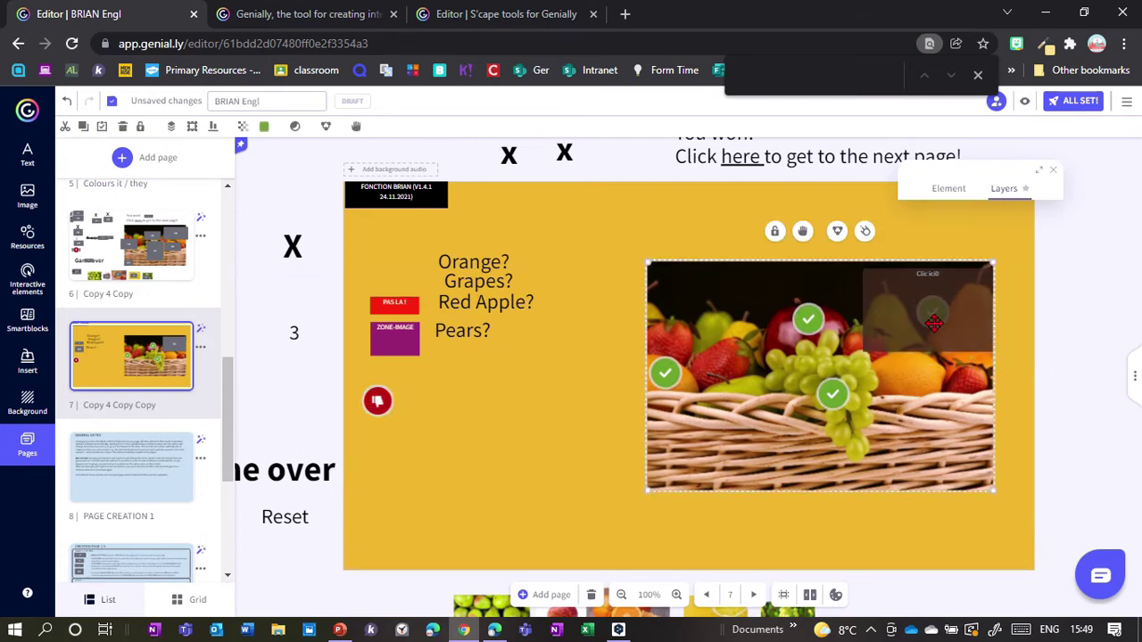
{"action": "left_click", "coordinate": [933, 323]}
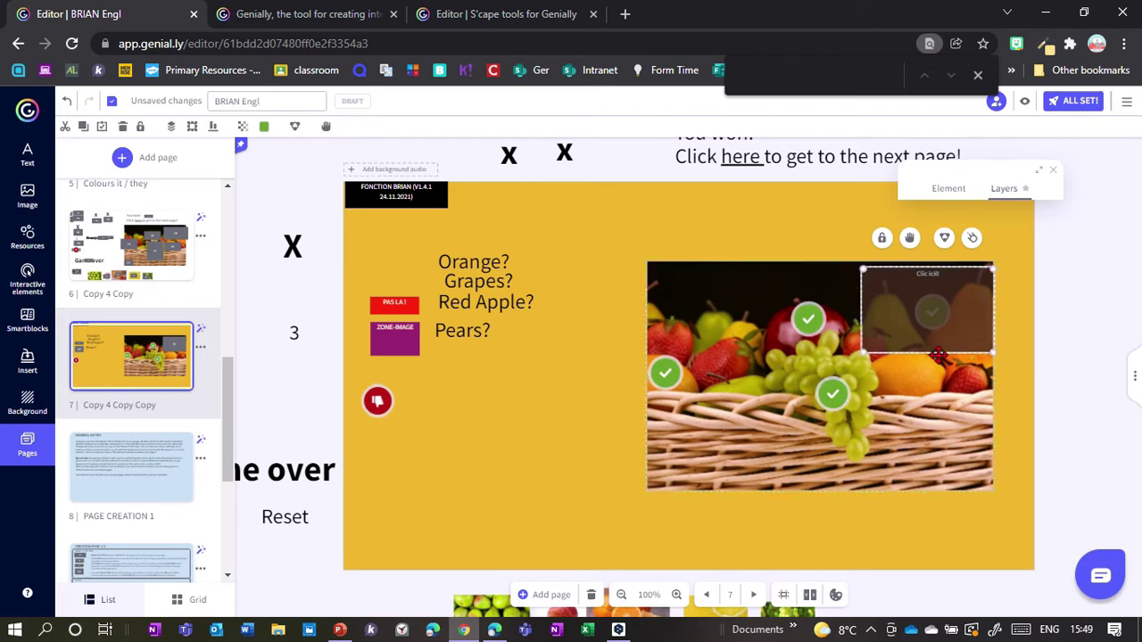
{"action": "left_click", "coordinate": [888, 385]}
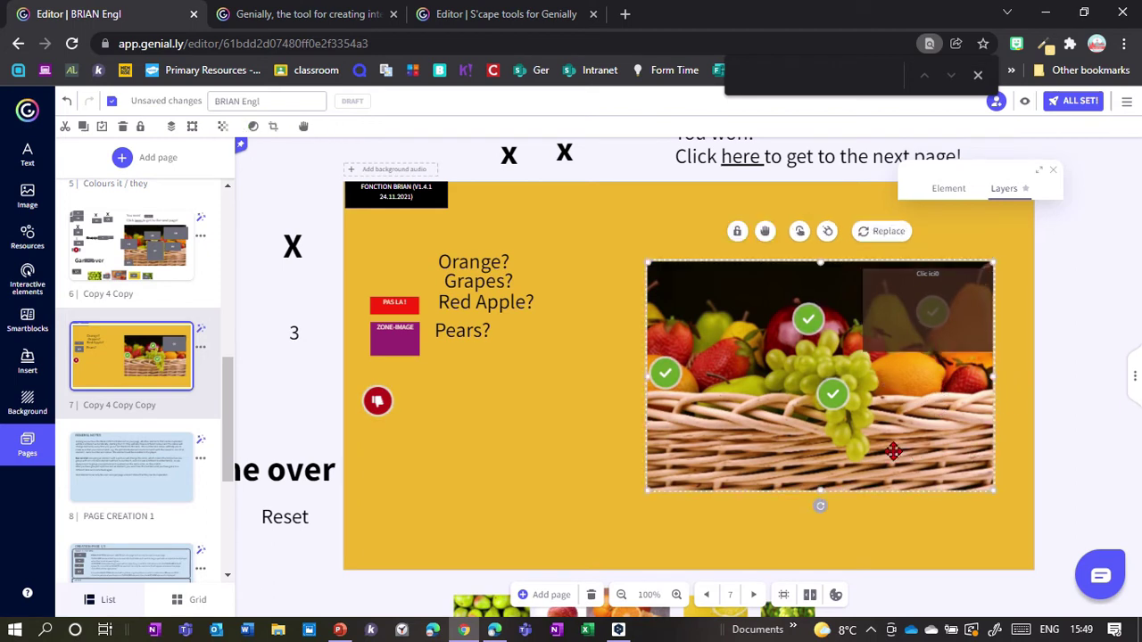
{"action": "left_click", "coordinate": [738, 233]}
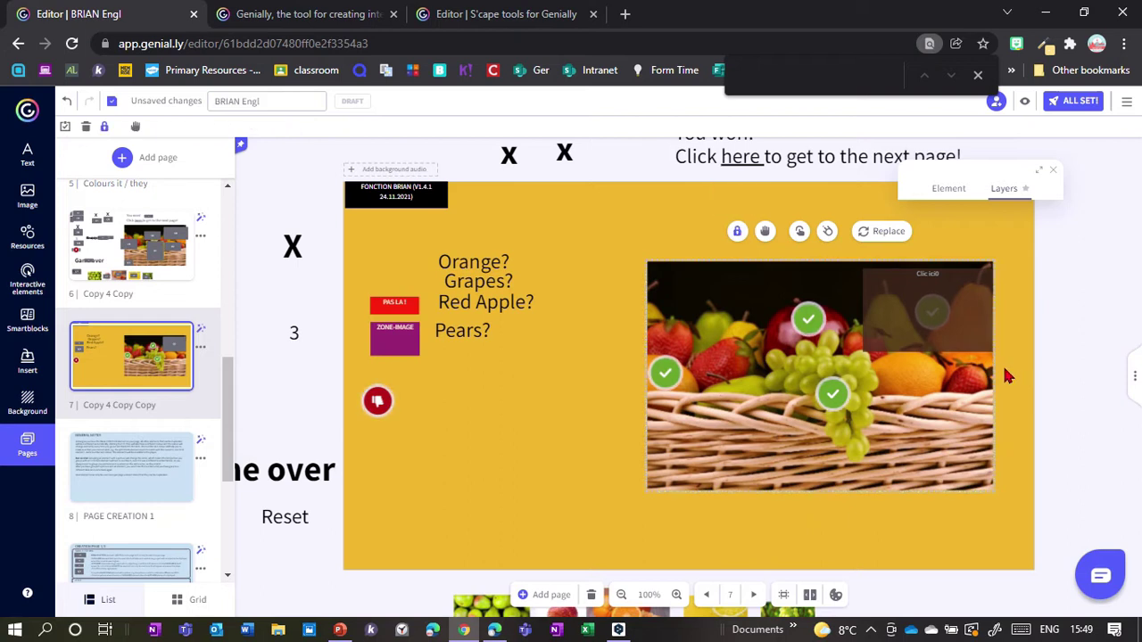
{"action": "left_click_drag", "start_coordinate": [1004, 365], "coordinate": [848, 250]}
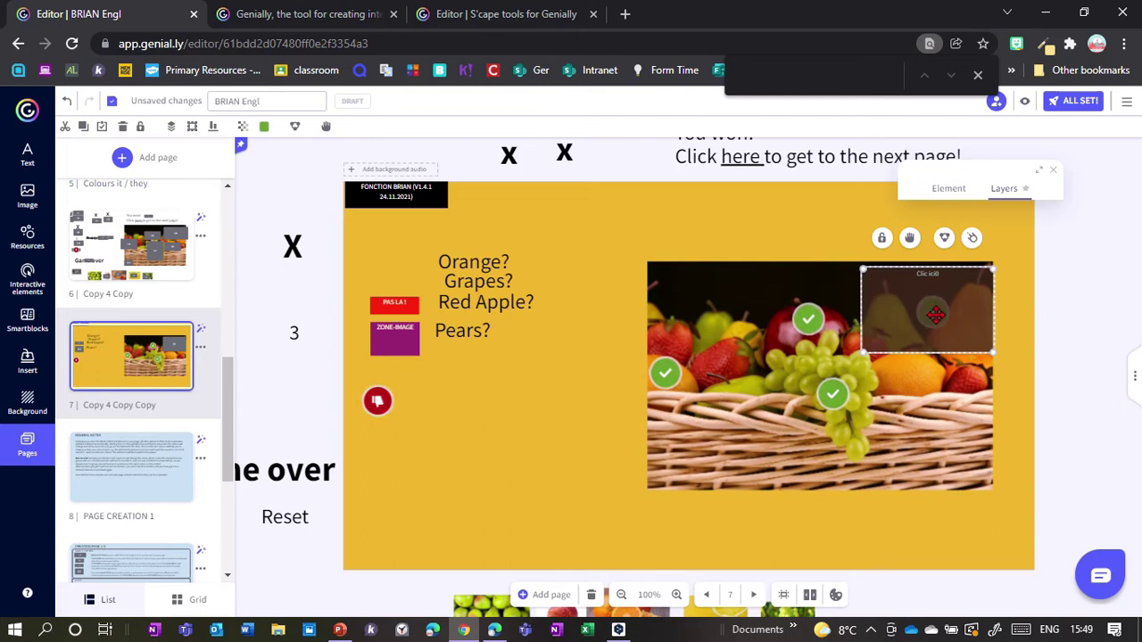
{"action": "left_click", "coordinate": [935, 314]}
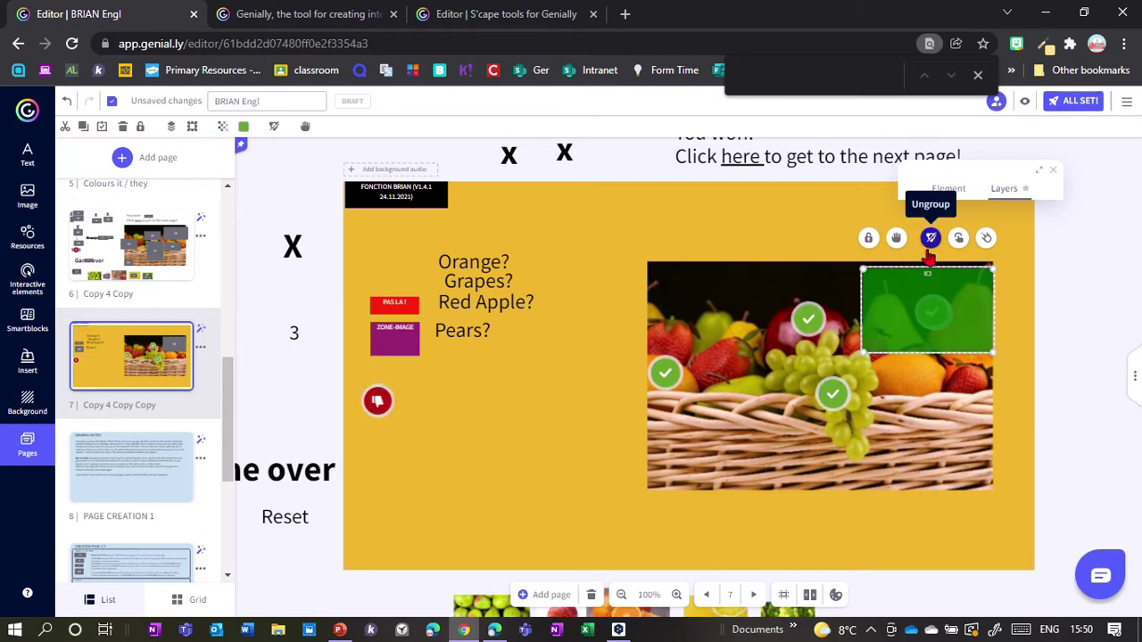
- Duplicate the click element for the red apple, grapes and orange, sizing each copy to cover its fruit and check mark
{"action": "key", "text": "ctrl+d"}
{"action": "left_click_drag", "start_coordinate": [923, 282], "coordinate": [763, 313]}
{"action": "left_click", "coordinate": [750, 268]}
{"action": "left_click", "coordinate": [743, 259]}
{"action": "key", "text": "Delete"}
{"action": "left_click_drag", "start_coordinate": [806, 272], "coordinate": [806, 291]}
{"action": "left_click_drag", "start_coordinate": [791, 336], "coordinate": [821, 403]}
{"action": "left_click_drag", "start_coordinate": [846, 443], "coordinate": [847, 475]}
{"action": "left_click_drag", "start_coordinate": [847, 415], "coordinate": [675, 364]}
{"action": "left_click_drag", "start_coordinate": [638, 415], "coordinate": [664, 388]}
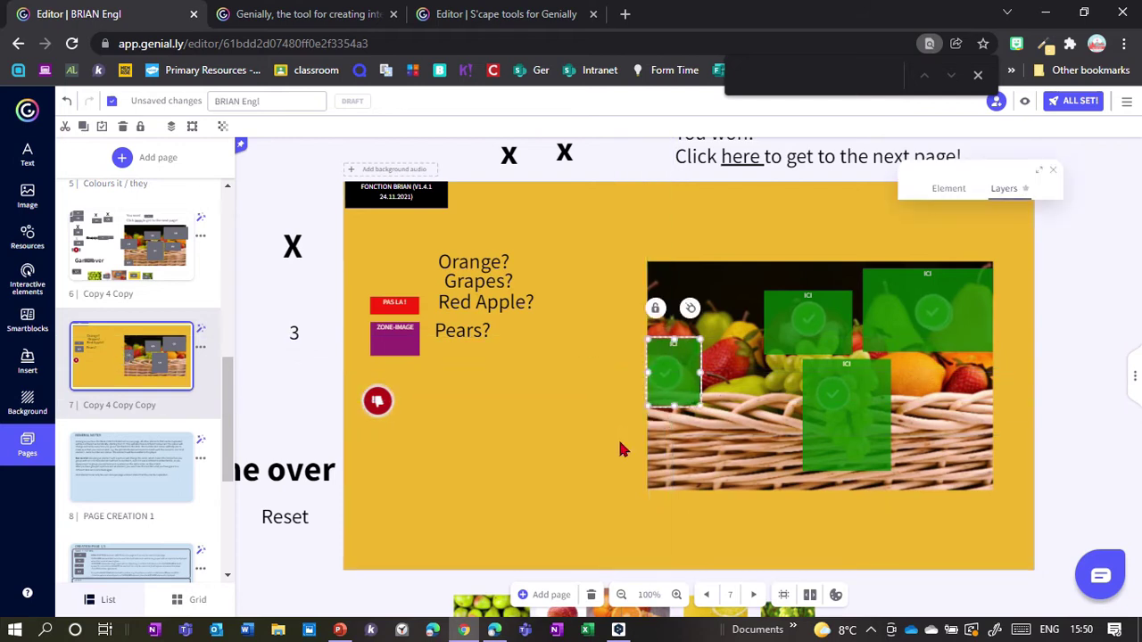
- Group the click elements over the orange, grapes and red apple with their check marks
{"action": "left_click", "coordinate": [629, 459]}
{"action": "left_click_drag", "start_coordinate": [614, 425], "coordinate": [718, 308]}
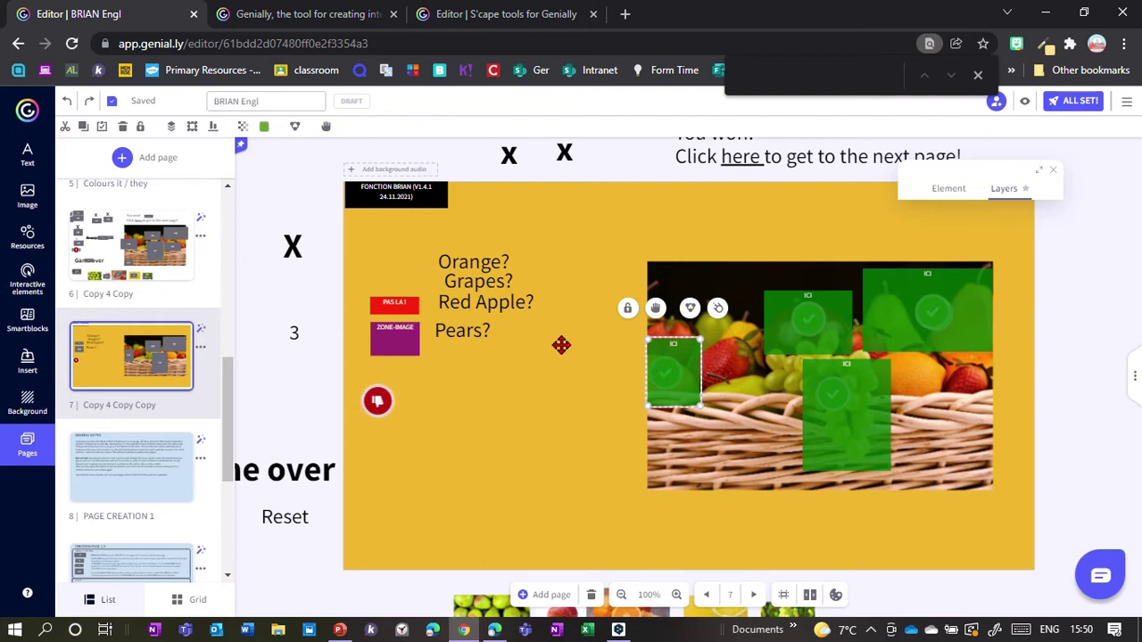
{"action": "left_click", "coordinate": [246, 129]}
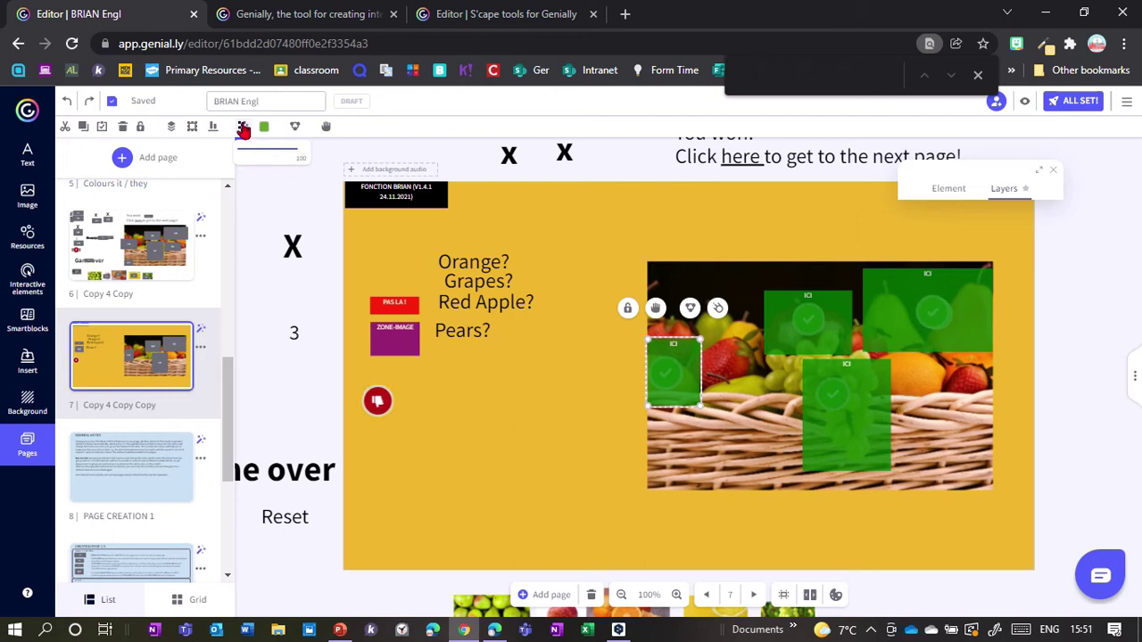
{"action": "left_click_drag", "start_coordinate": [300, 156], "coordinate": [354, 169]}
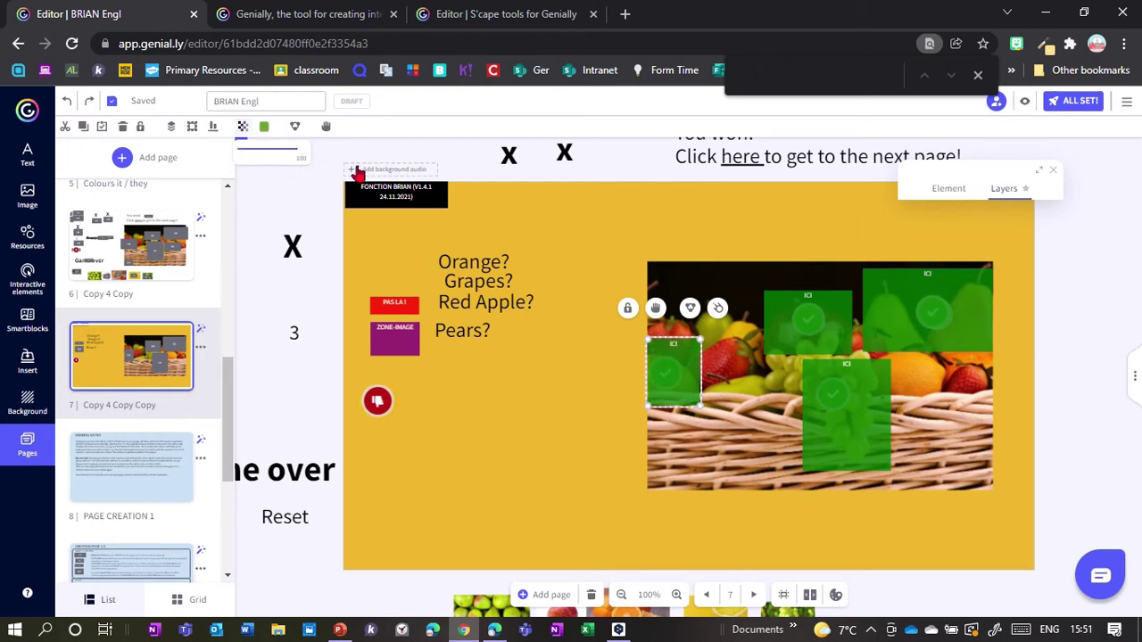
{"action": "left_click", "coordinate": [510, 380]}
{"action": "left_click_drag", "start_coordinate": [603, 418], "coordinate": [719, 297]}
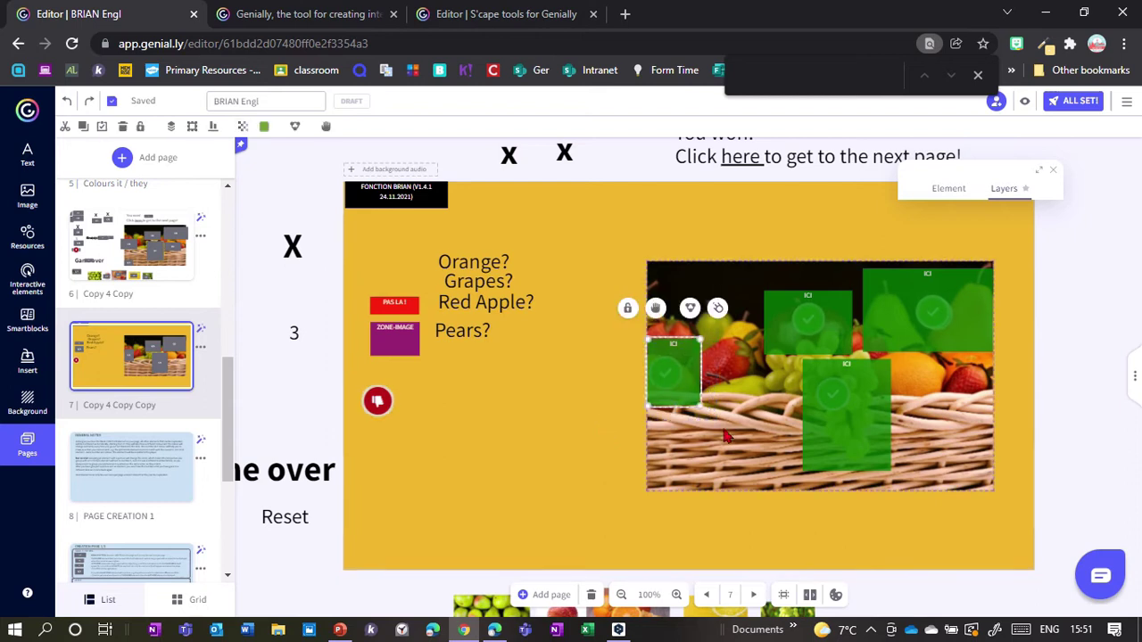
{"action": "key", "text": "ctrl+g"}
{"action": "left_click_drag", "start_coordinate": [774, 491], "coordinate": [899, 370]}
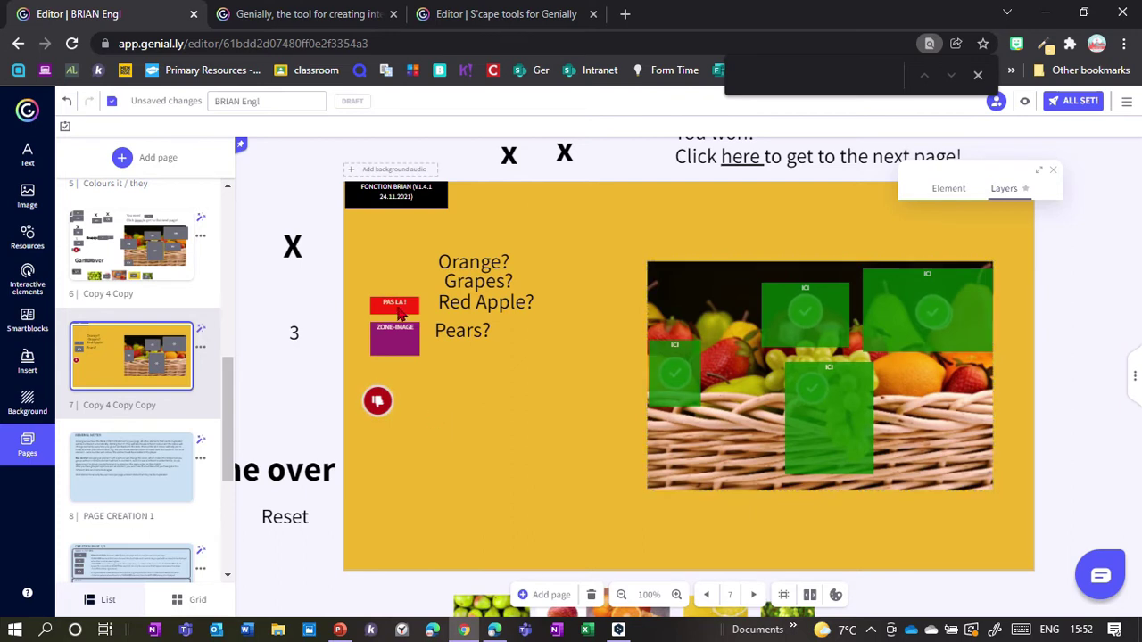
- Enlarge the PAS LA ! element, group it with the red thumbs-down icon, and move the group to the page's lower-left corner
{"action": "left_click_drag", "start_coordinate": [397, 300], "coordinate": [459, 436]}
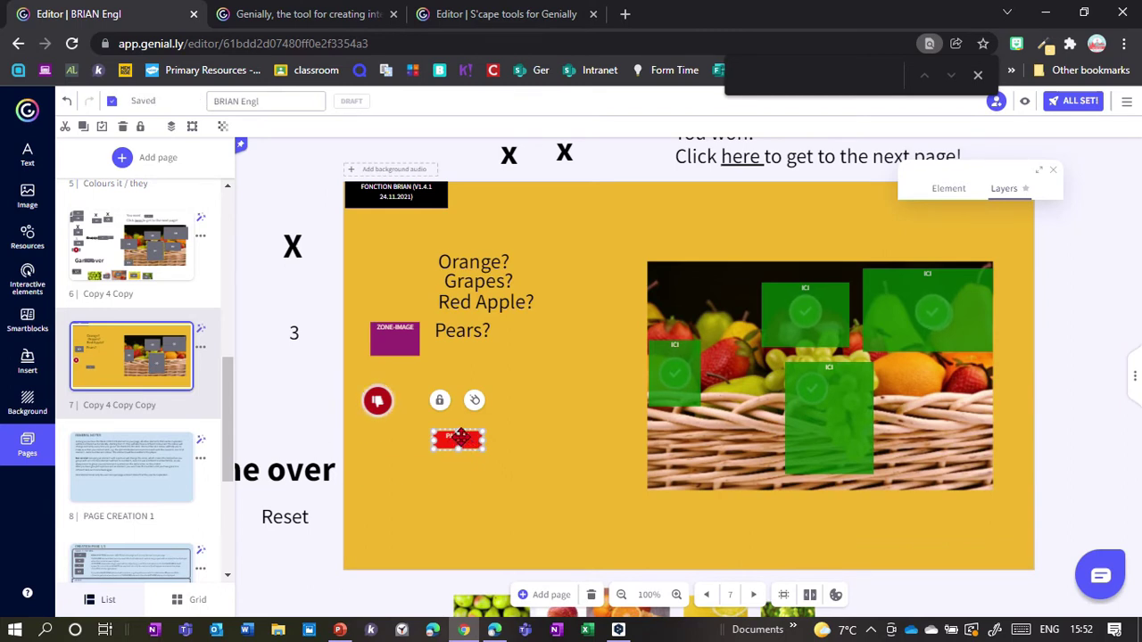
{"action": "left_click_drag", "start_coordinate": [437, 464], "coordinate": [471, 453]}
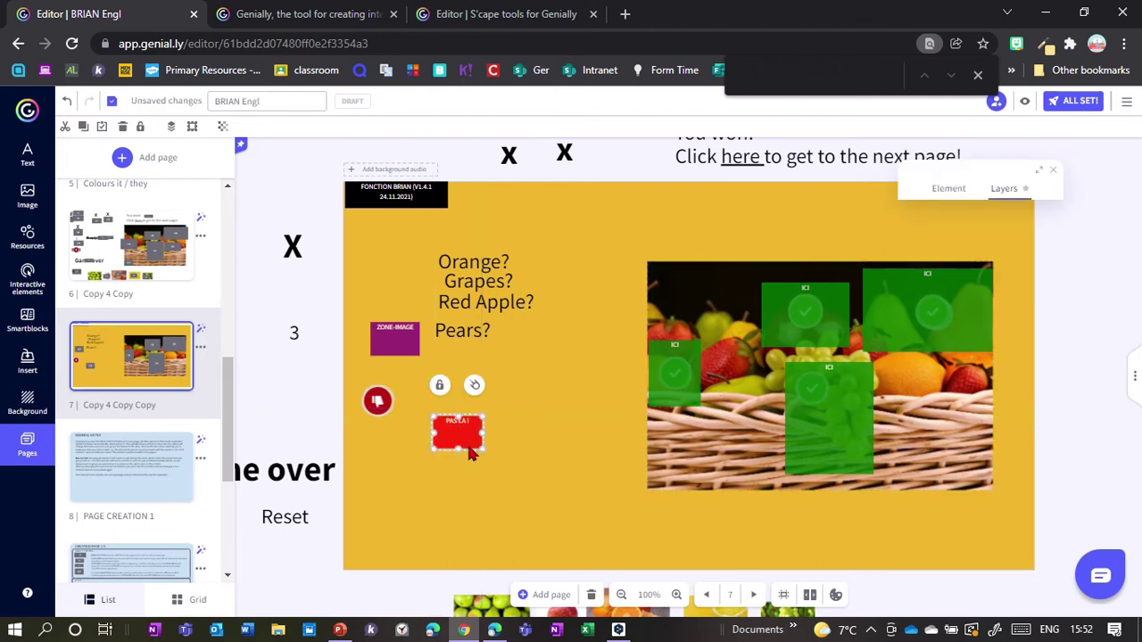
{"action": "left_click_drag", "start_coordinate": [390, 443], "coordinate": [374, 399]}
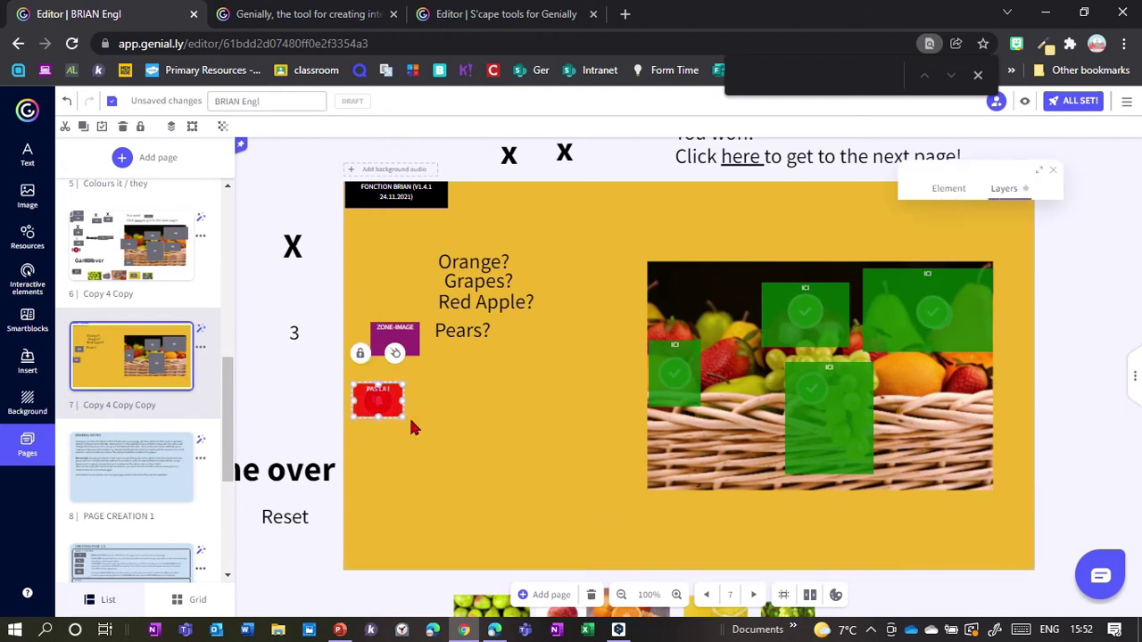
{"action": "left_click", "coordinate": [384, 402]}
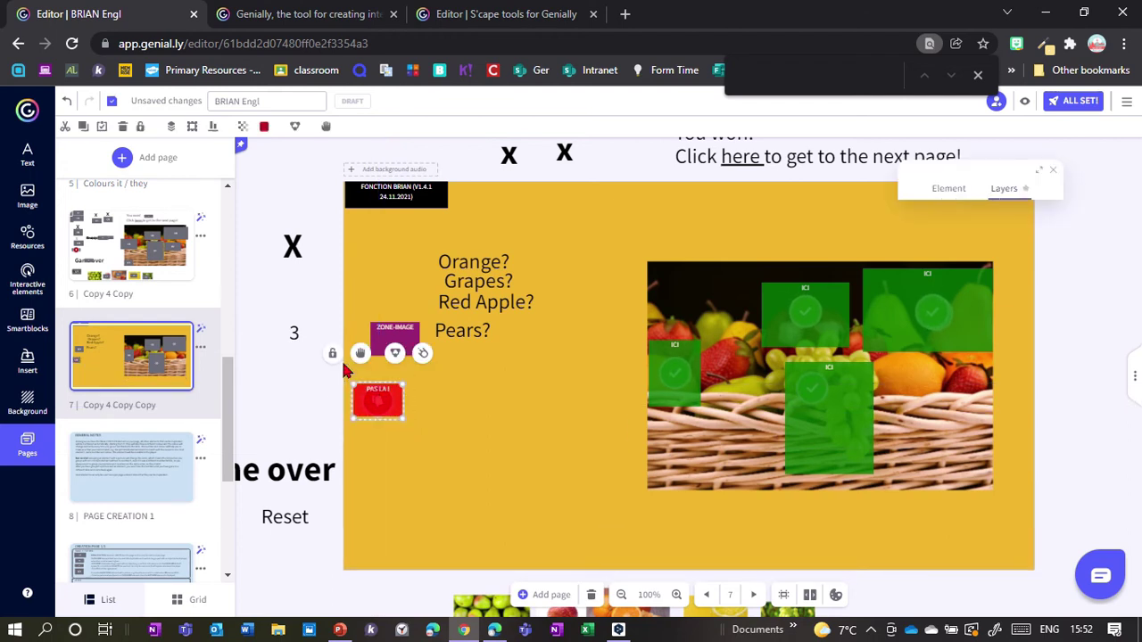
{"action": "left_click", "coordinate": [395, 353]}
{"action": "left_click_drag", "start_coordinate": [370, 404], "coordinate": [364, 554]}
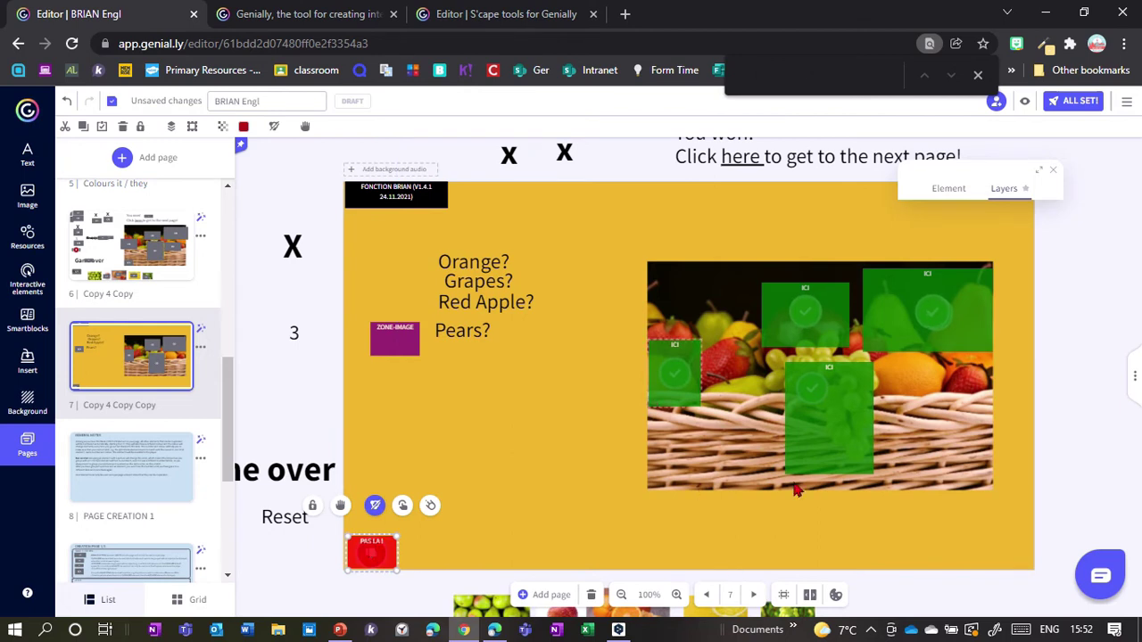
- Place the ZONE-IMAGE element in the picture's lower-left corner, unlock the fruit basket picture, and group the two
{"action": "left_click_drag", "start_coordinate": [394, 340], "coordinate": [671, 474]}
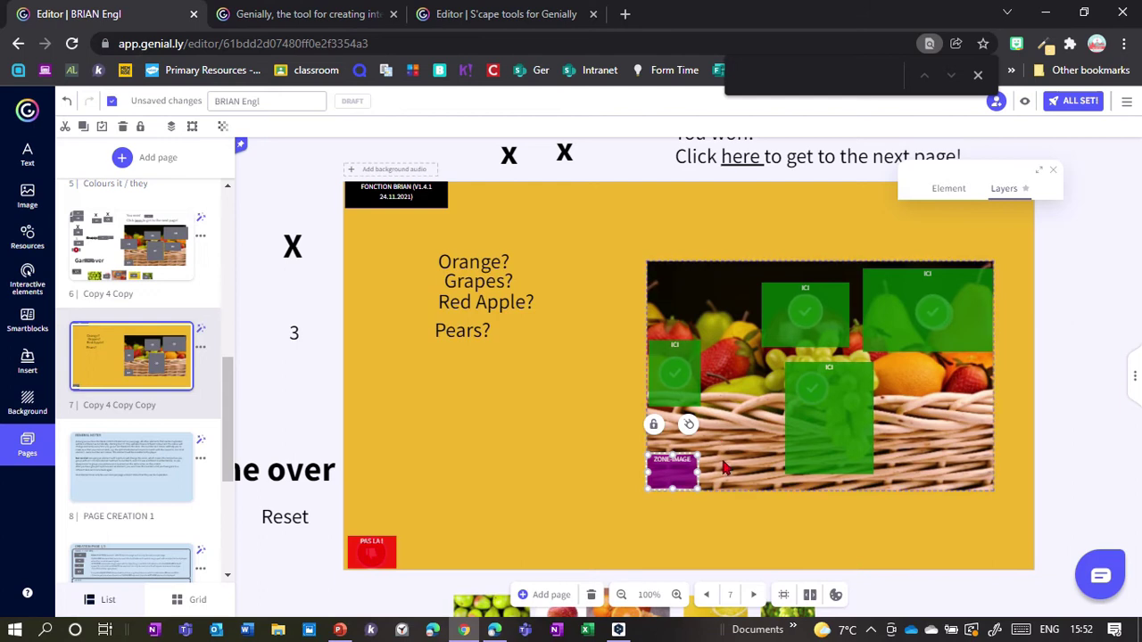
{"action": "left_click", "coordinate": [700, 477]}
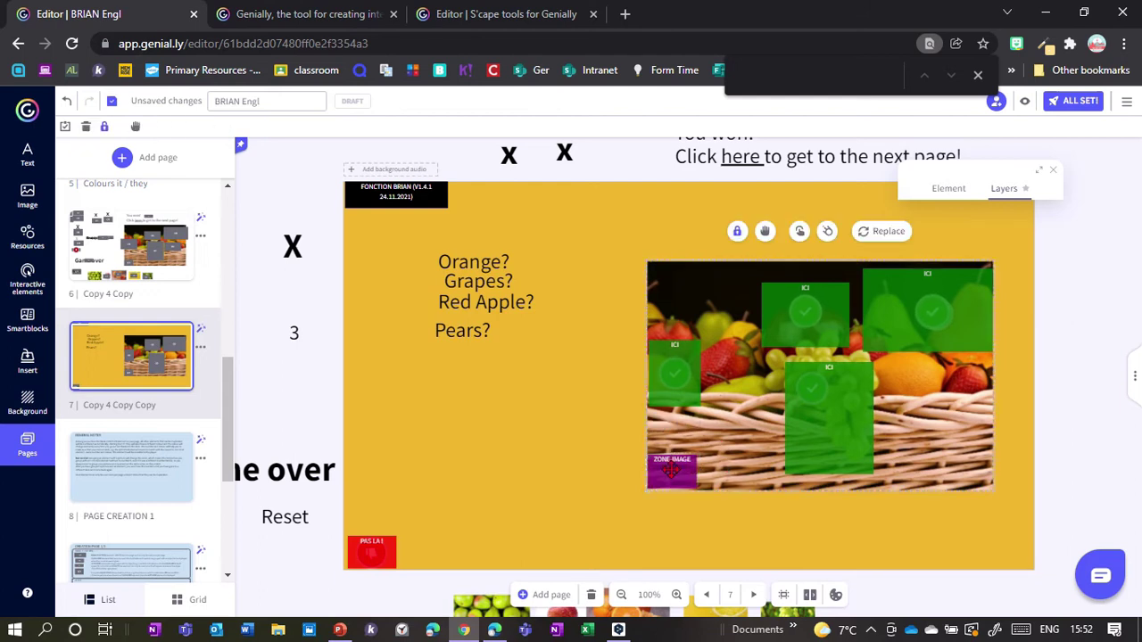
{"action": "left_click", "coordinate": [672, 473]}
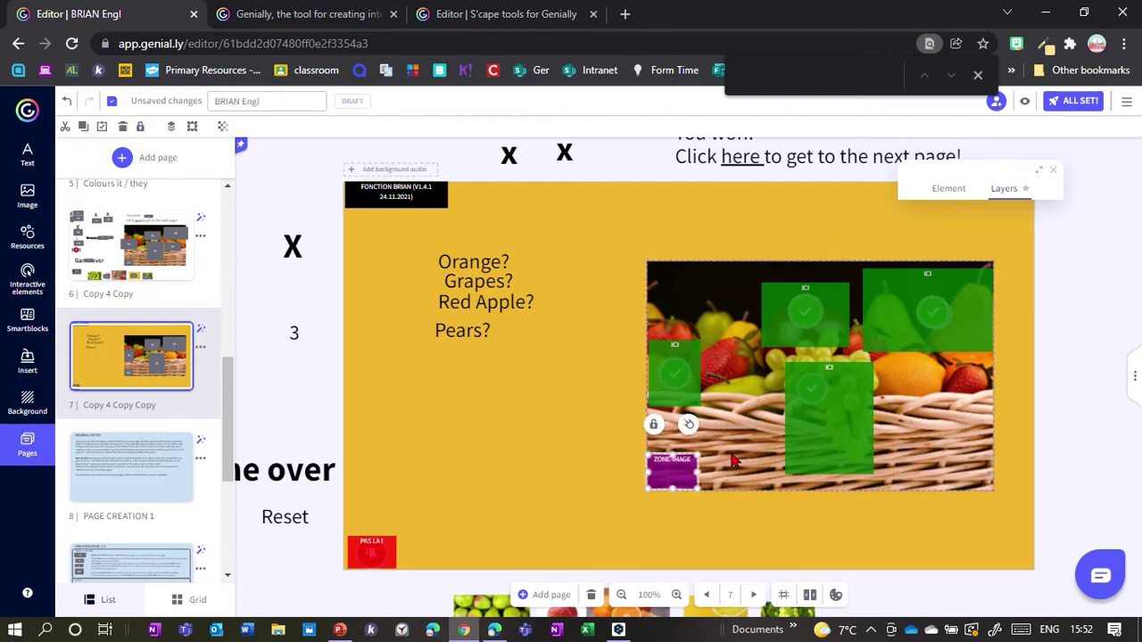
{"action": "left_click_drag", "start_coordinate": [618, 507], "coordinate": [748, 451]}
{"action": "left_click", "coordinate": [749, 277]}
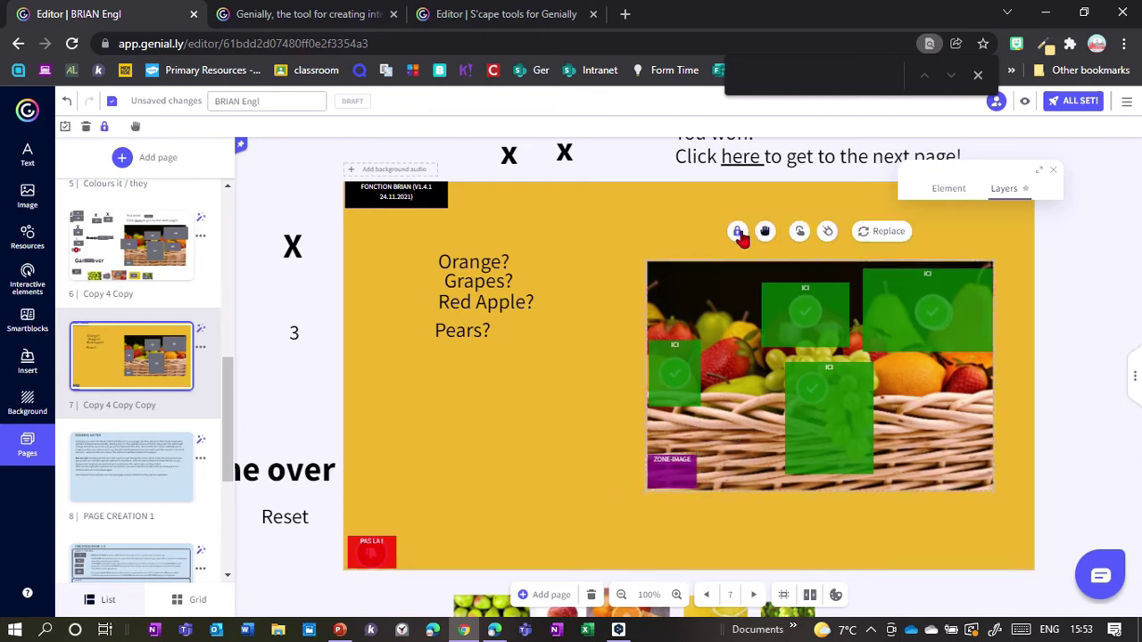
{"action": "left_click_drag", "start_coordinate": [623, 507], "coordinate": [747, 439]}
{"action": "left_click", "coordinate": [837, 233]}
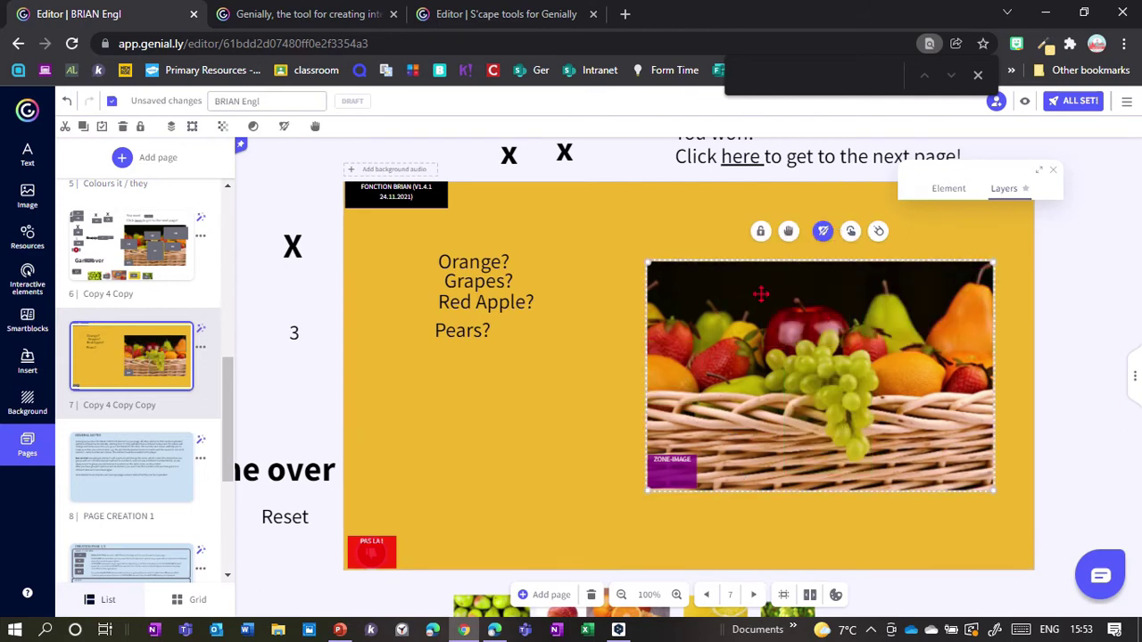
- Send the grouped fruit basket picture to the back, behind the click elements
{"action": "left_click", "coordinate": [171, 126]}
{"action": "left_click", "coordinate": [232, 156]}
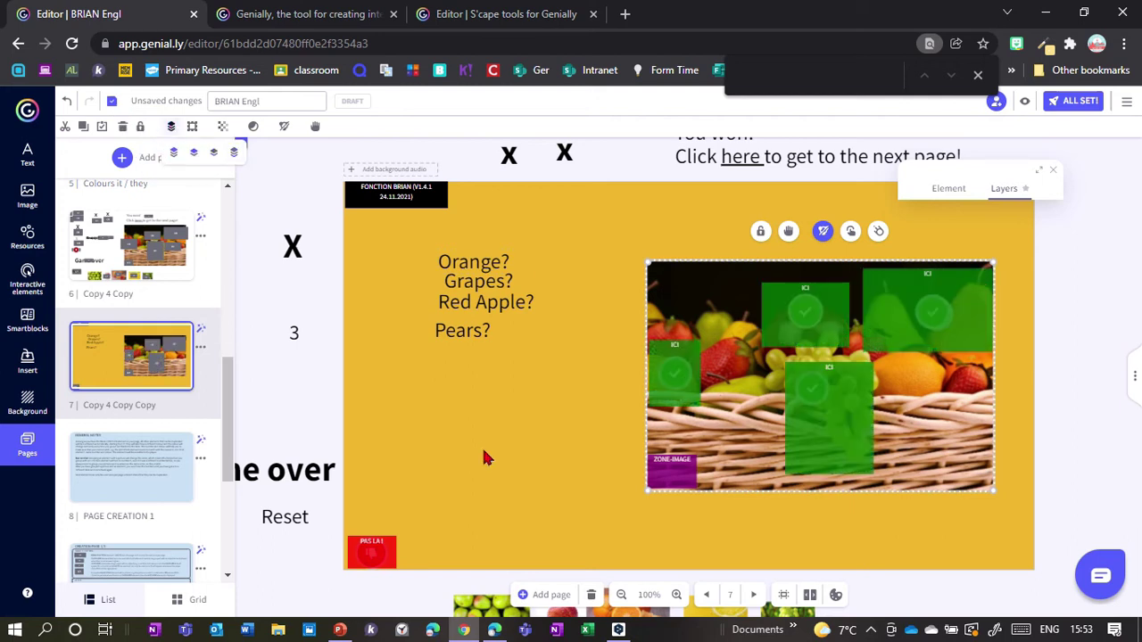
{"action": "left_click", "coordinate": [483, 452]}
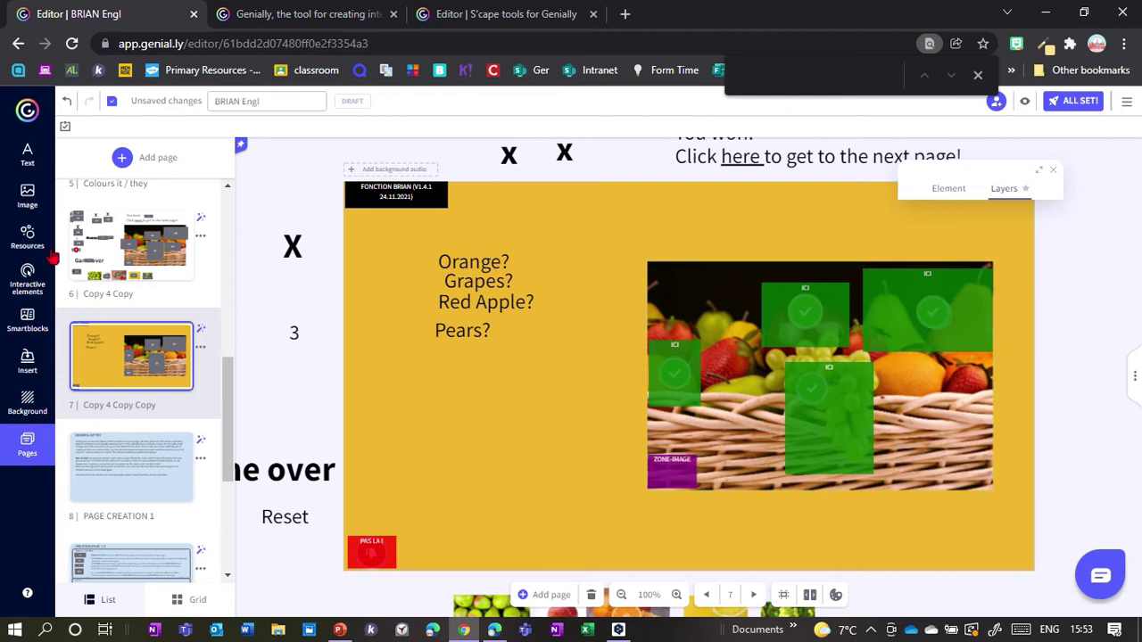
{"action": "left_click", "coordinate": [28, 286]}
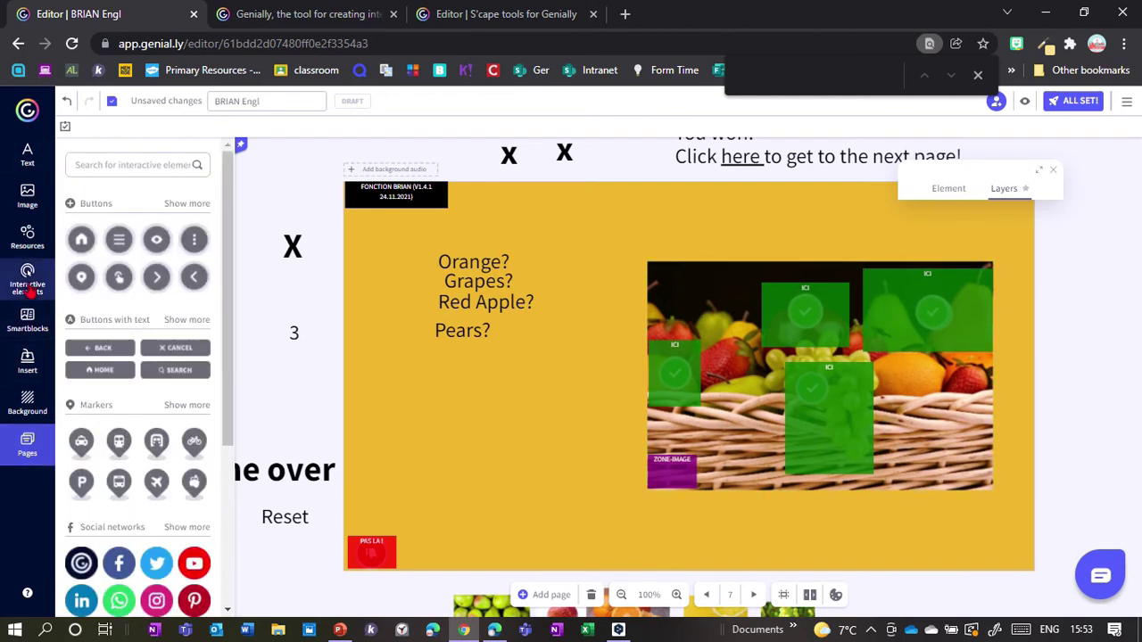
{"action": "left_click", "coordinate": [27, 196]}
{"action": "left_click", "coordinate": [28, 239]}
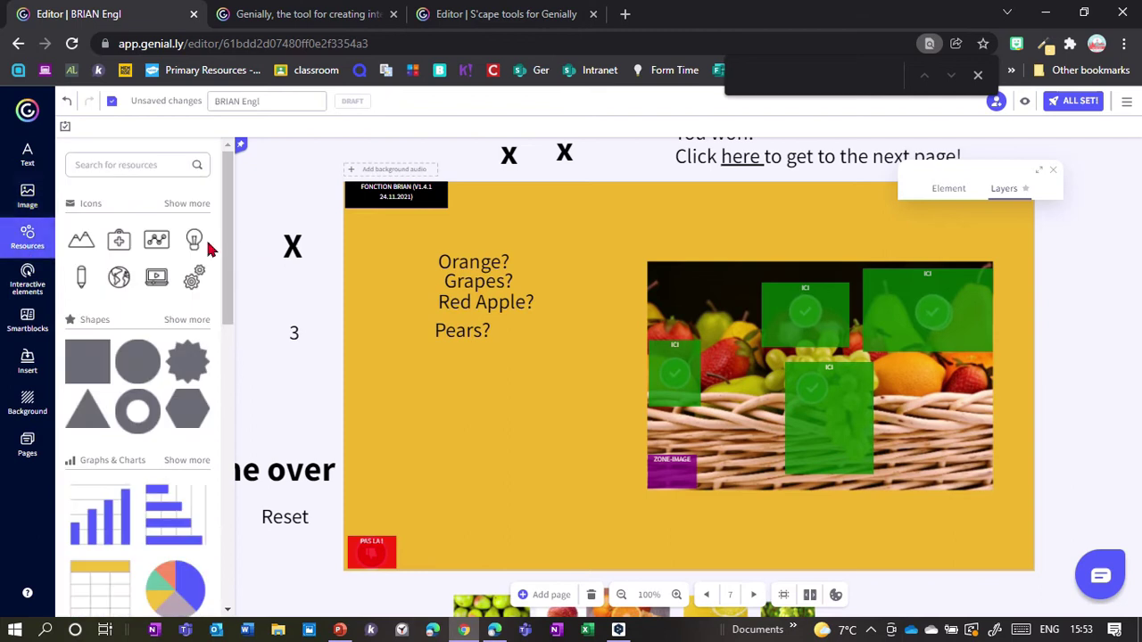
{"action": "left_click", "coordinate": [79, 373]}
{"action": "left_click_drag", "start_coordinate": [676, 387], "coordinate": [566, 512]}
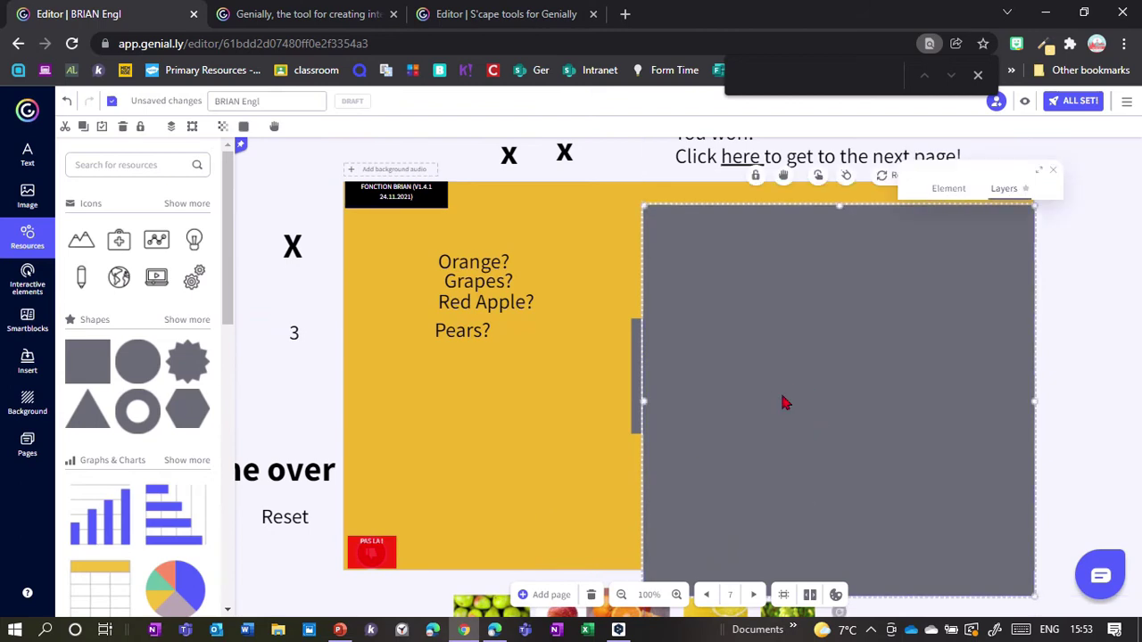
{"action": "key", "text": "Delete"}
{"action": "left_click", "coordinate": [683, 389]}
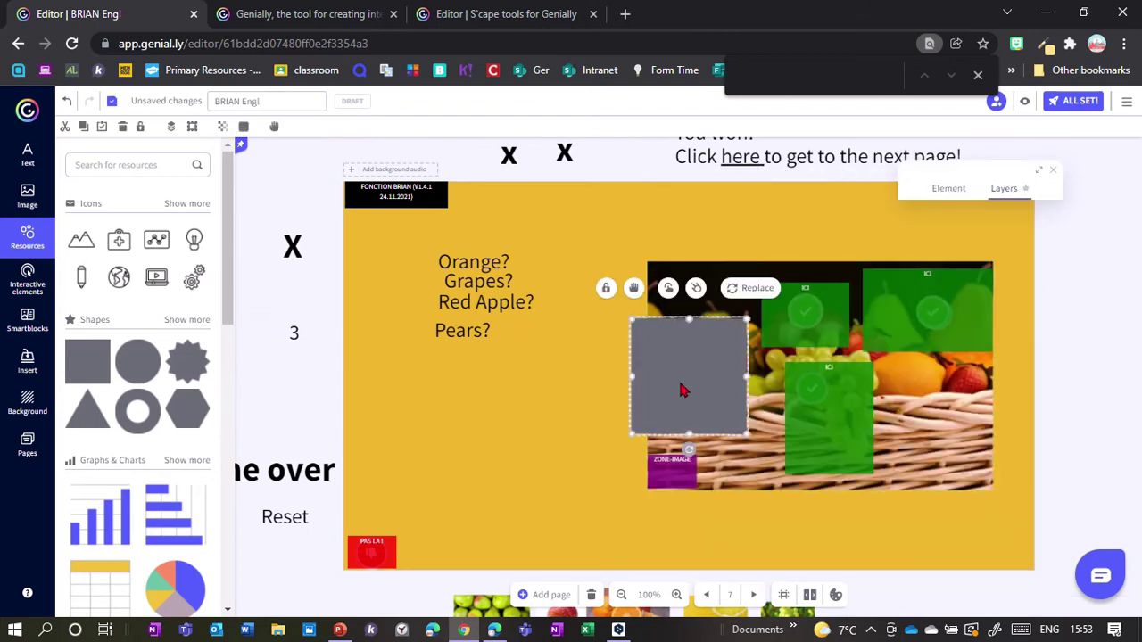
{"action": "key", "text": "Delete"}
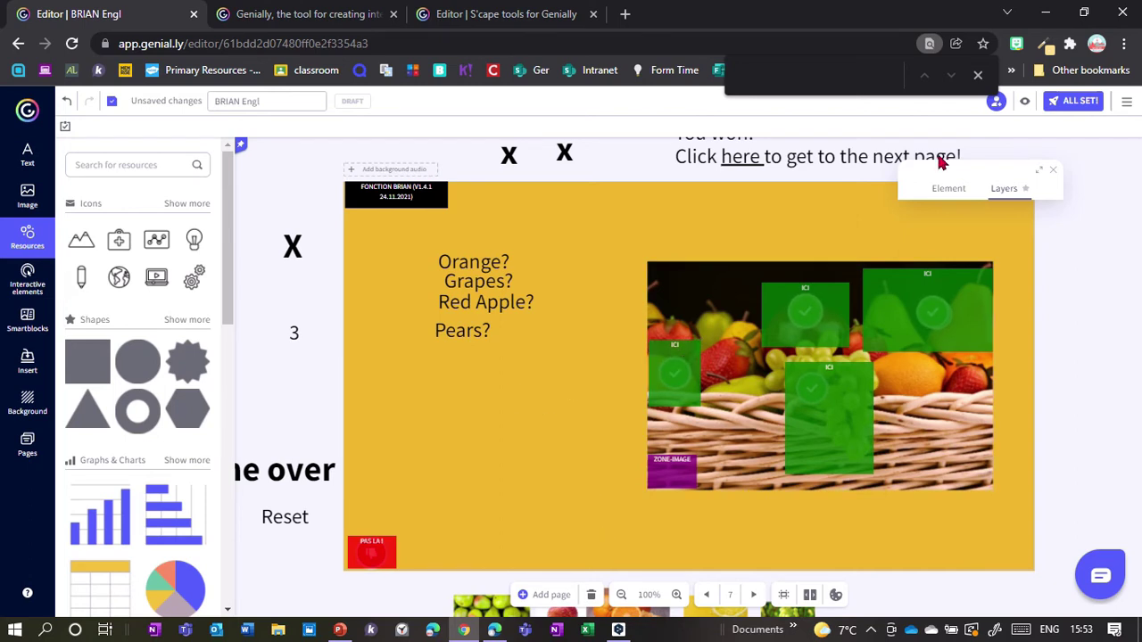
- Preview the page and test the correct spots on the grapes, pears, orange and red apple
{"action": "left_click", "coordinate": [1025, 104]}
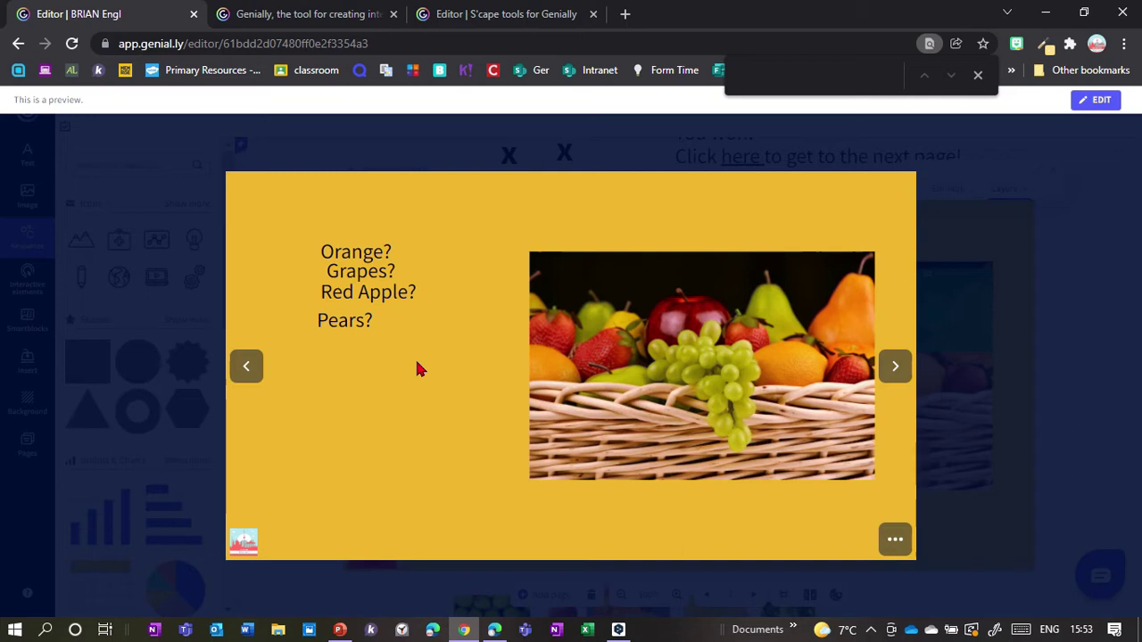
{"action": "left_click", "coordinate": [711, 384]}
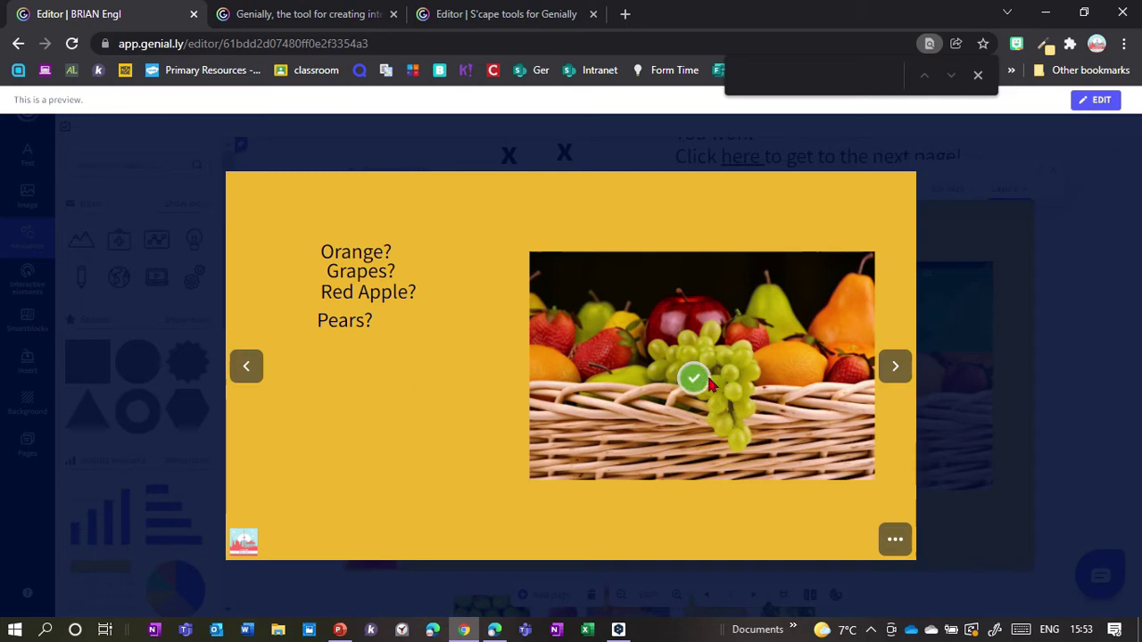
{"action": "left_click", "coordinate": [852, 308]}
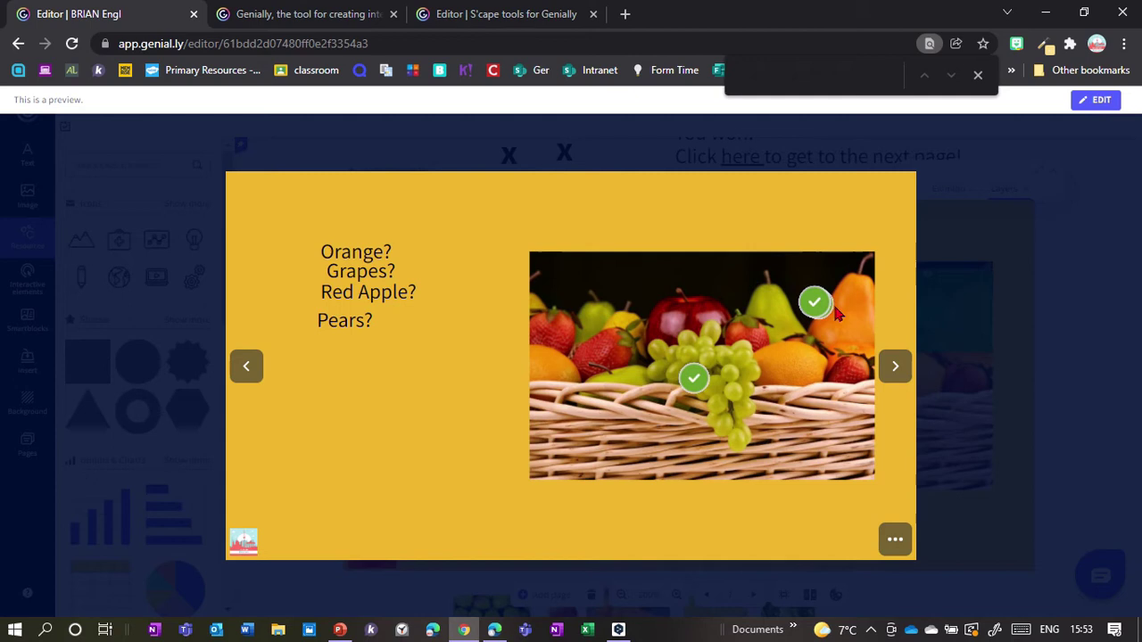
{"action": "left_click", "coordinate": [543, 371]}
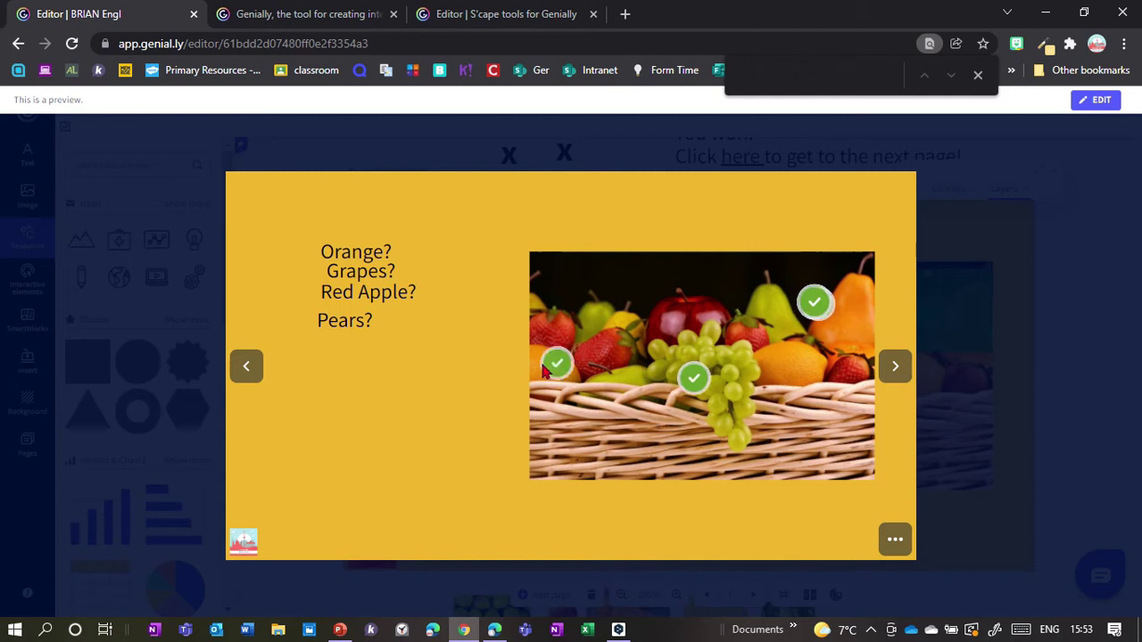
{"action": "left_click", "coordinate": [679, 312]}
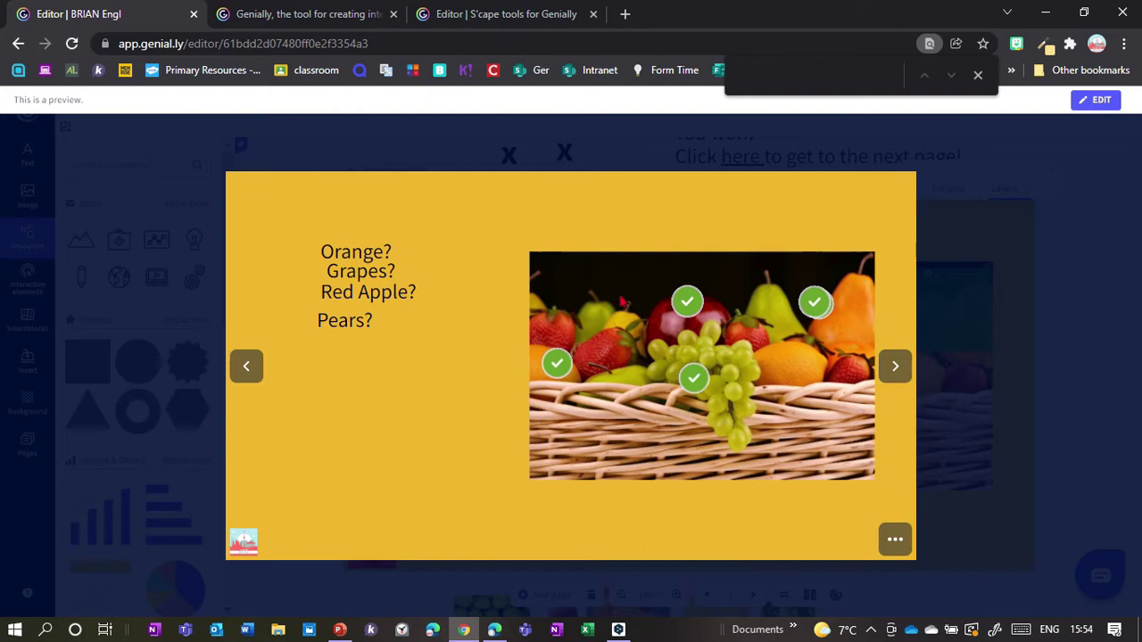
- Reload the previewed page via the previous page, and test wrong spots around the picture as well as the grapes
{"action": "left_click", "coordinate": [247, 373]}
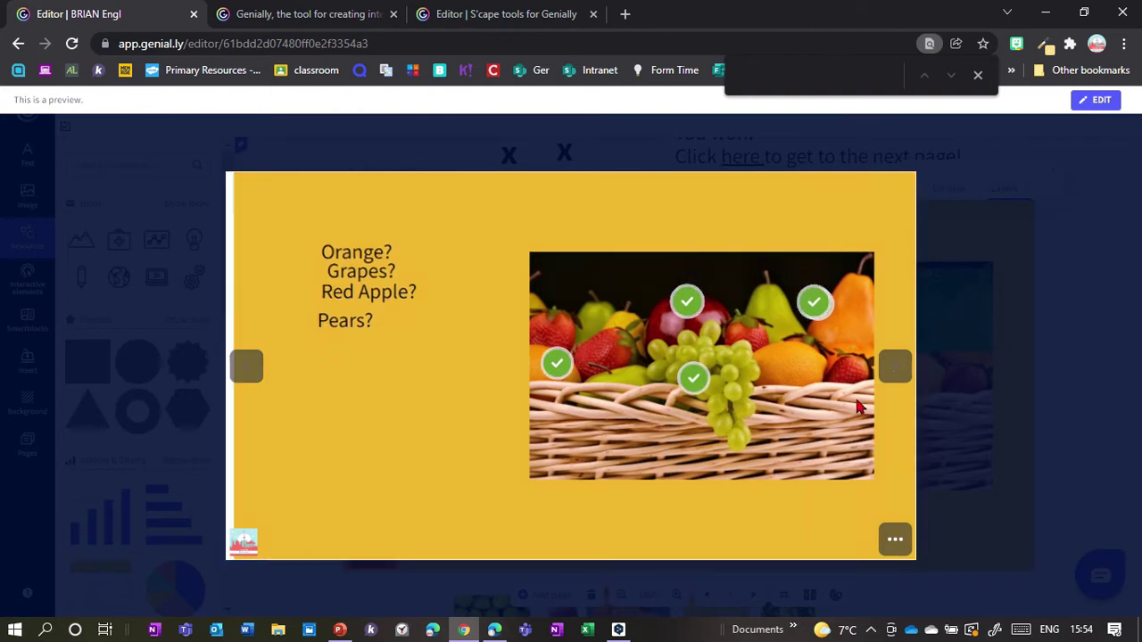
{"action": "left_click", "coordinate": [896, 367]}
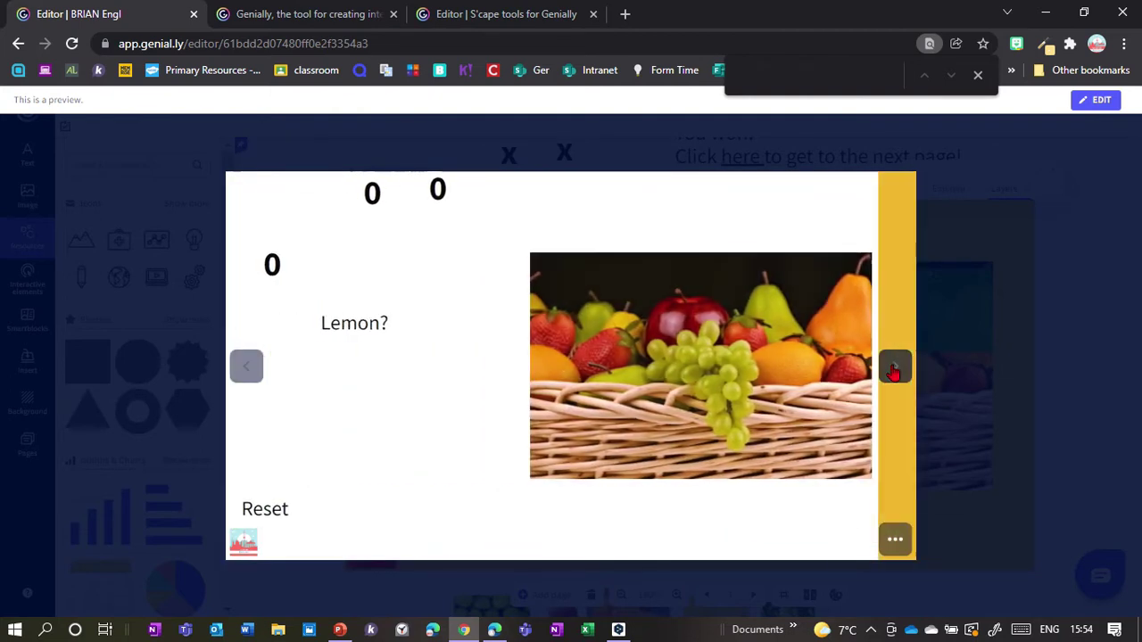
{"action": "left_click", "coordinate": [569, 456]}
{"action": "left_click", "coordinate": [818, 453]}
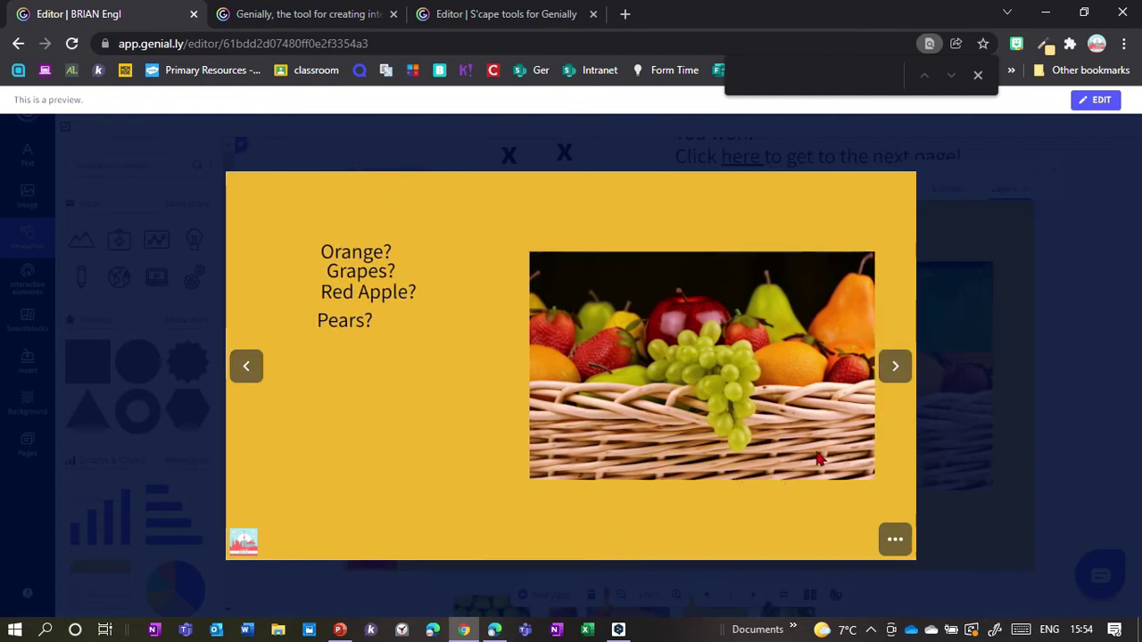
{"action": "left_click", "coordinate": [613, 273]}
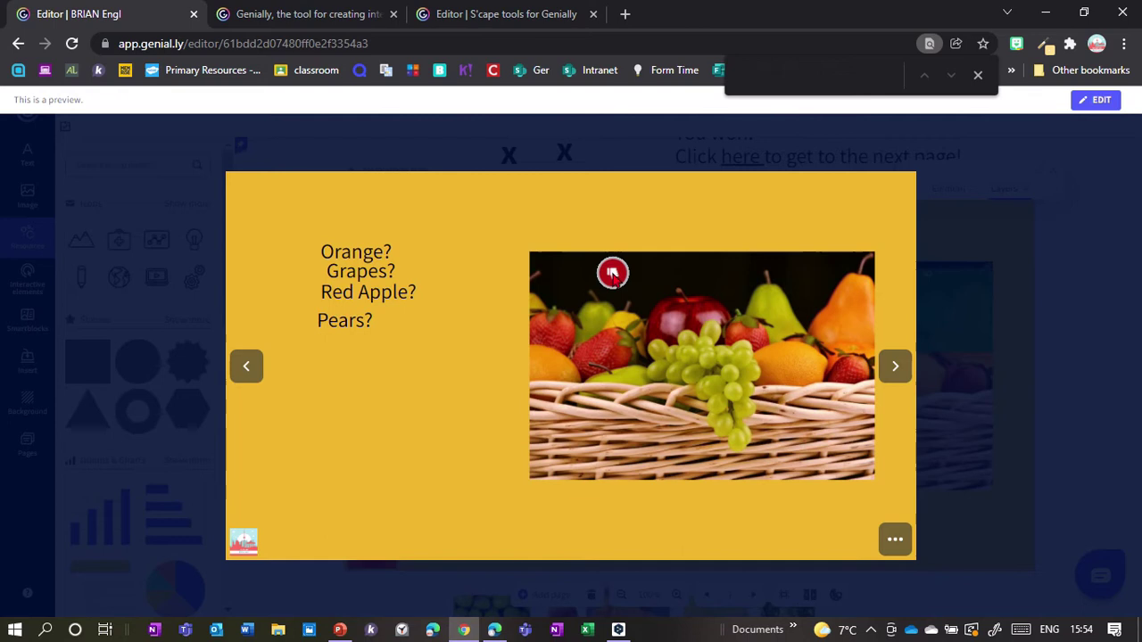
{"action": "left_click", "coordinate": [842, 427]}
{"action": "left_click", "coordinate": [733, 381]}
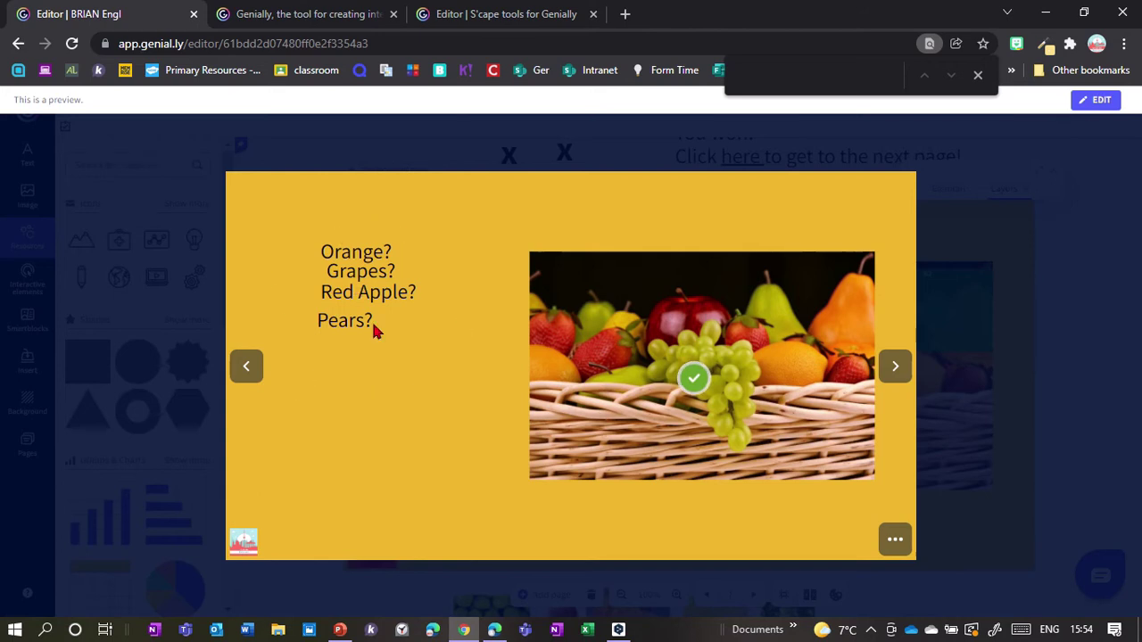
- Leave the preview, copy the question element from CREATION PAGE 1/3 into the yellow fruit basket page, and place it beside Orange?
{"action": "left_click", "coordinate": [49, 403]}
{"action": "left_click", "coordinate": [26, 443]}
{"action": "left_click_drag", "start_coordinate": [230, 397], "coordinate": [234, 491]}
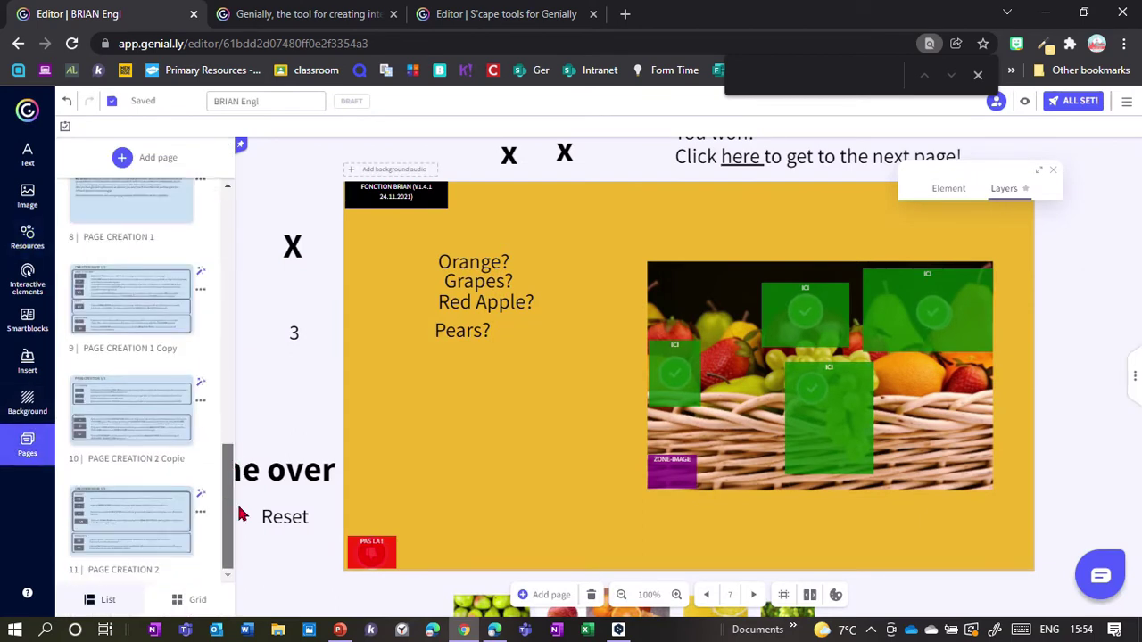
{"action": "left_click", "coordinate": [103, 340]}
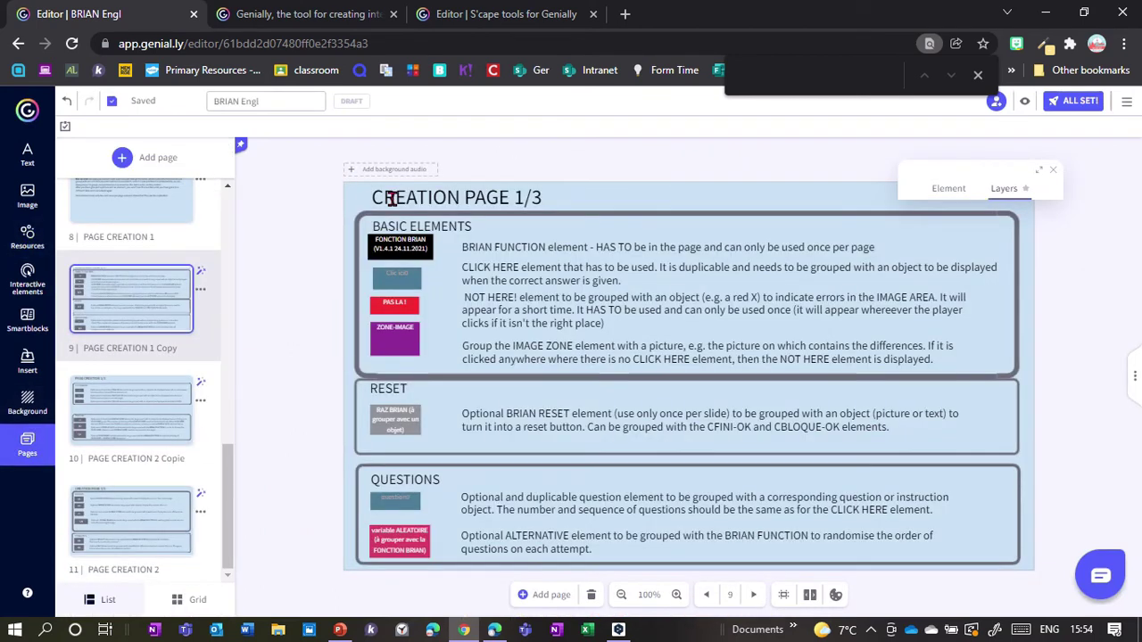
{"action": "left_click", "coordinate": [406, 499]}
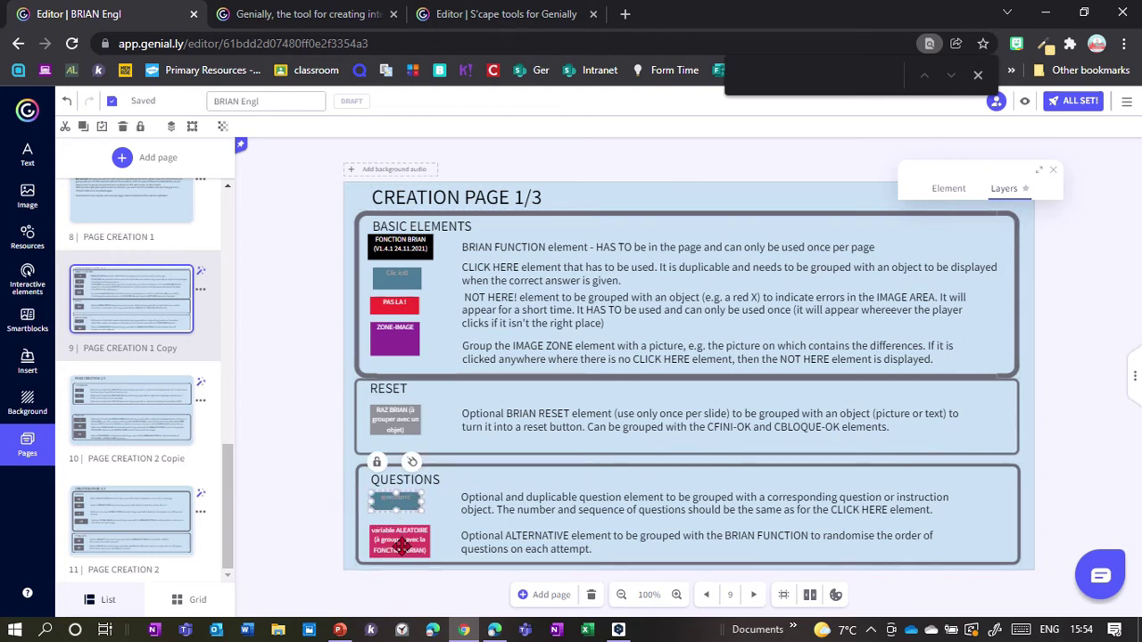
{"action": "left_click_drag", "start_coordinate": [227, 518], "coordinate": [228, 415]}
{"action": "left_click", "coordinate": [116, 430]}
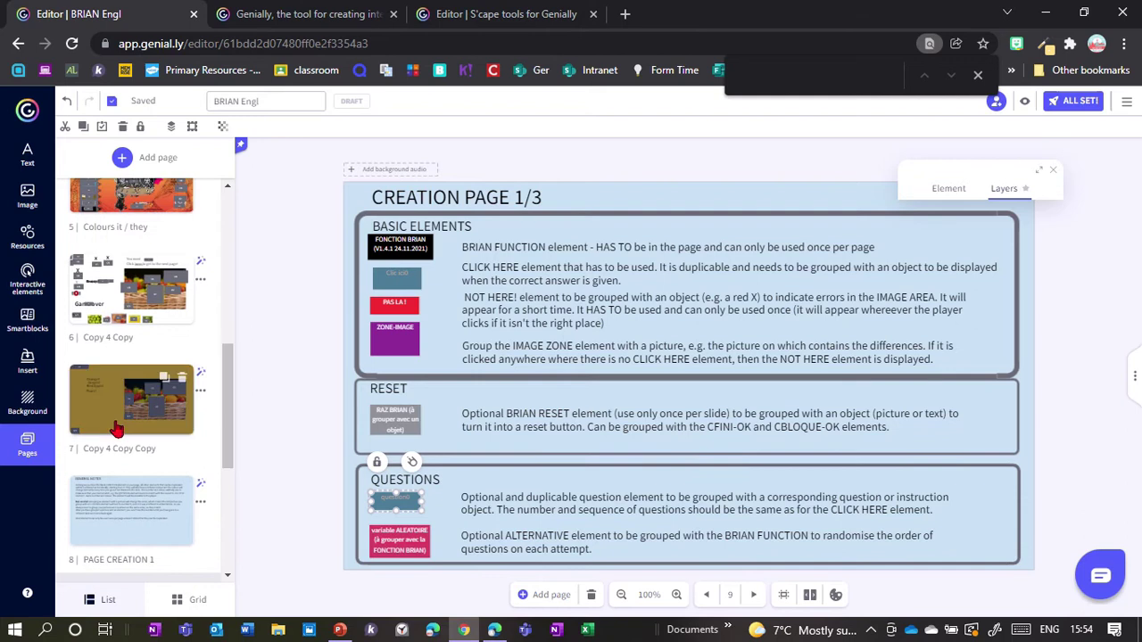
{"action": "key", "text": "ctrl+v"}
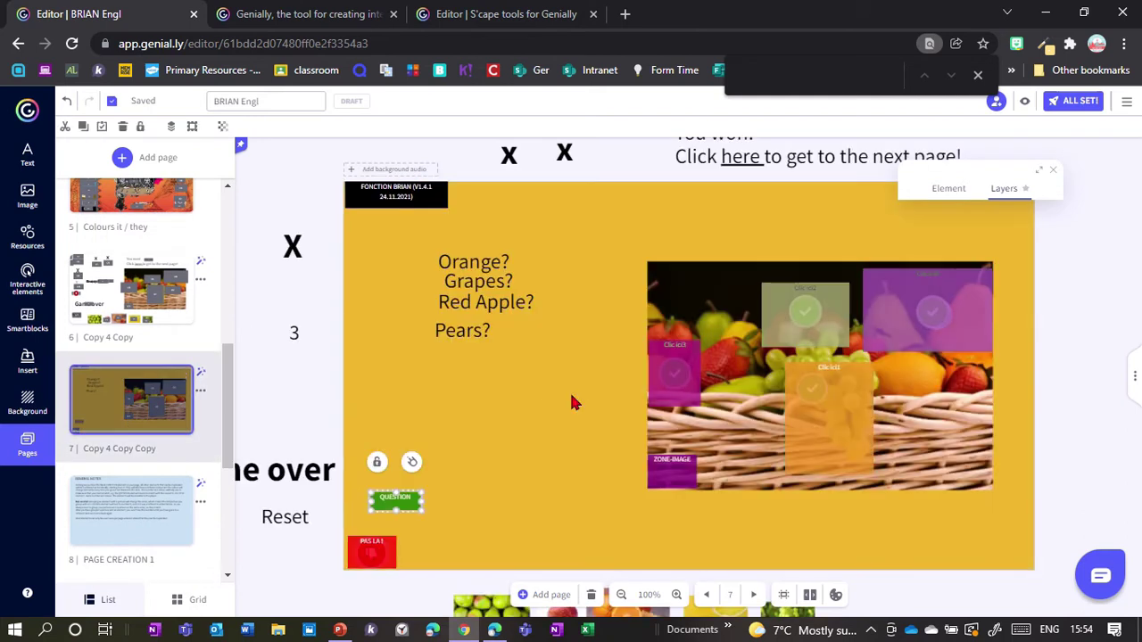
{"action": "left_click_drag", "start_coordinate": [389, 499], "coordinate": [546, 255]}
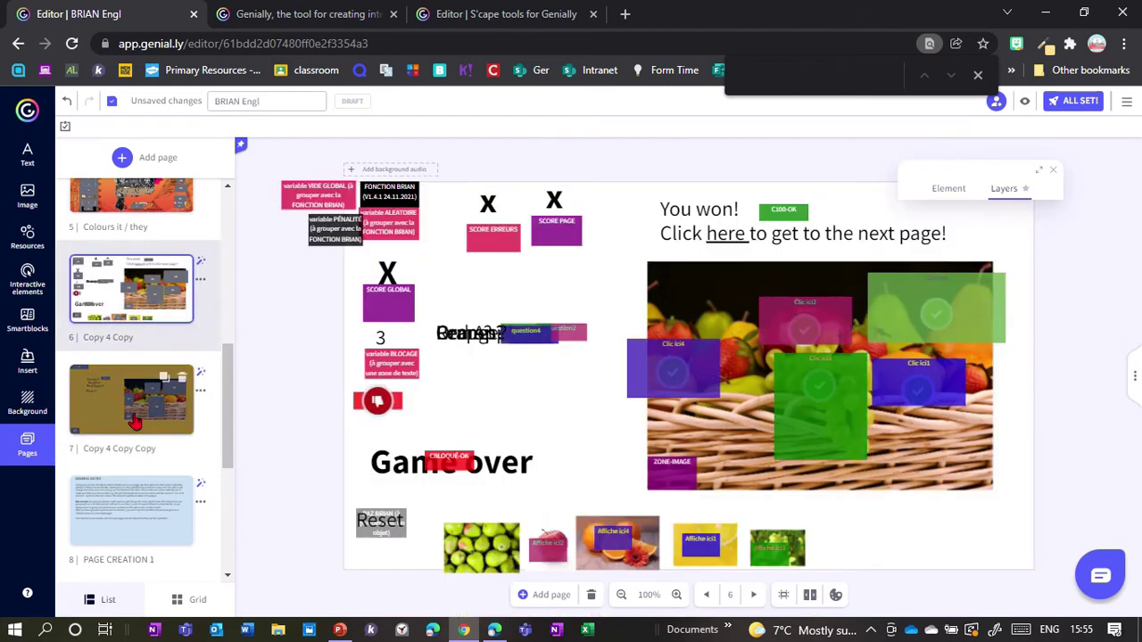
- Reopen the yellow page and examine the numbers on the click elements over the fruits, keeping the pears' element in place
{"action": "left_click", "coordinate": [137, 424]}
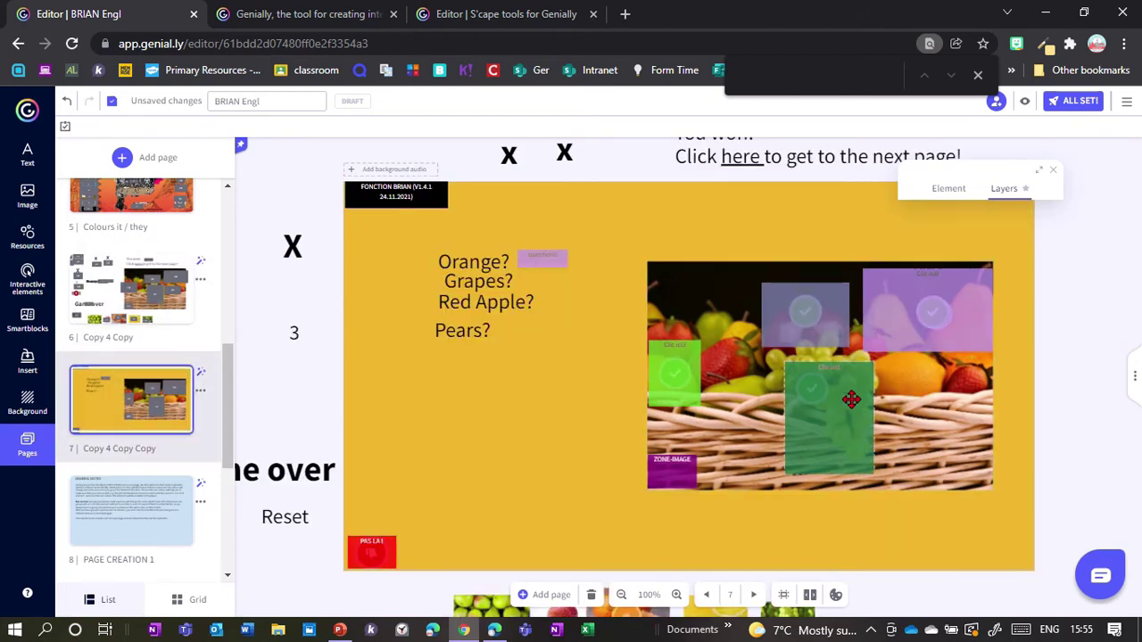
{"action": "scroll", "coordinate": [852, 399], "scroll_direction": "up", "scroll_amount": 3}
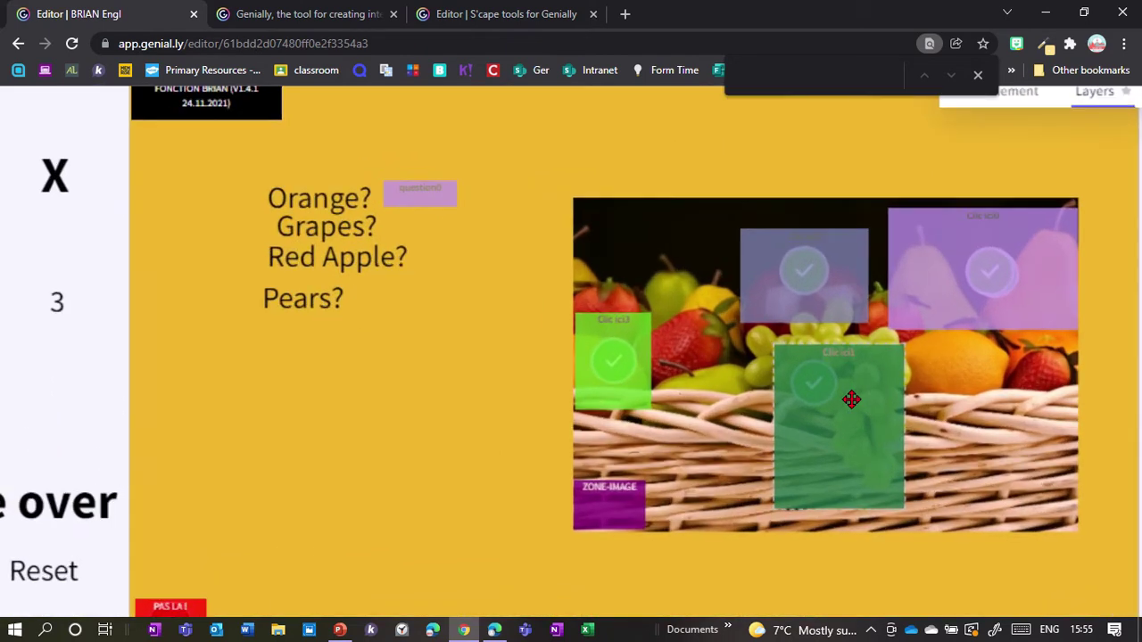
{"action": "scroll", "coordinate": [851, 399], "scroll_direction": "up", "scroll_amount": 4}
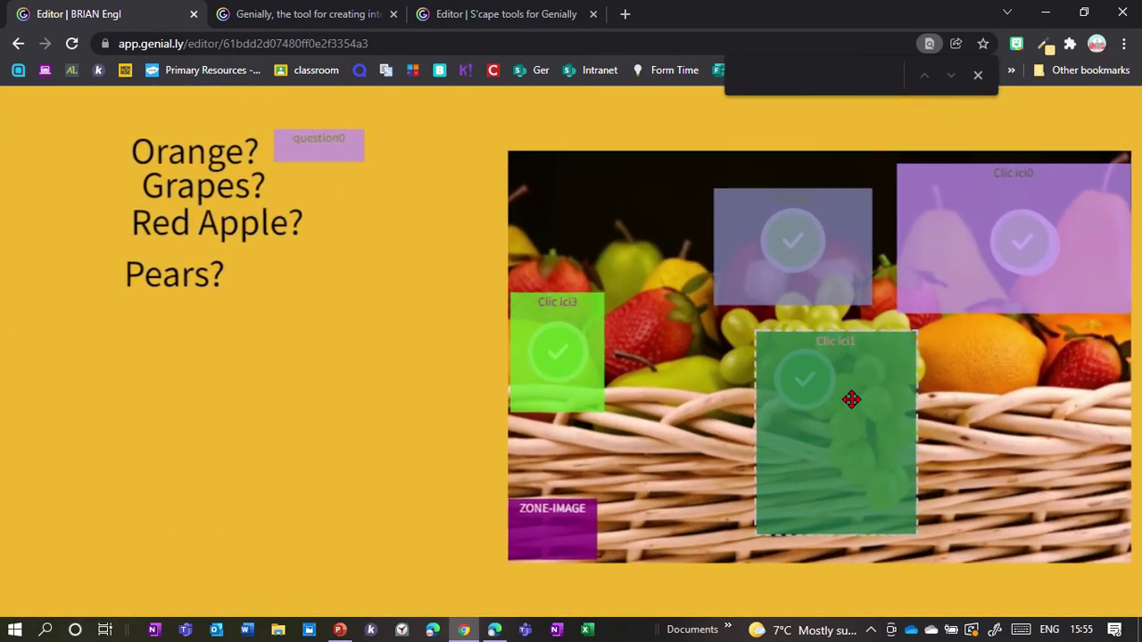
{"action": "scroll", "coordinate": [852, 398], "scroll_direction": "up", "scroll_amount": 3}
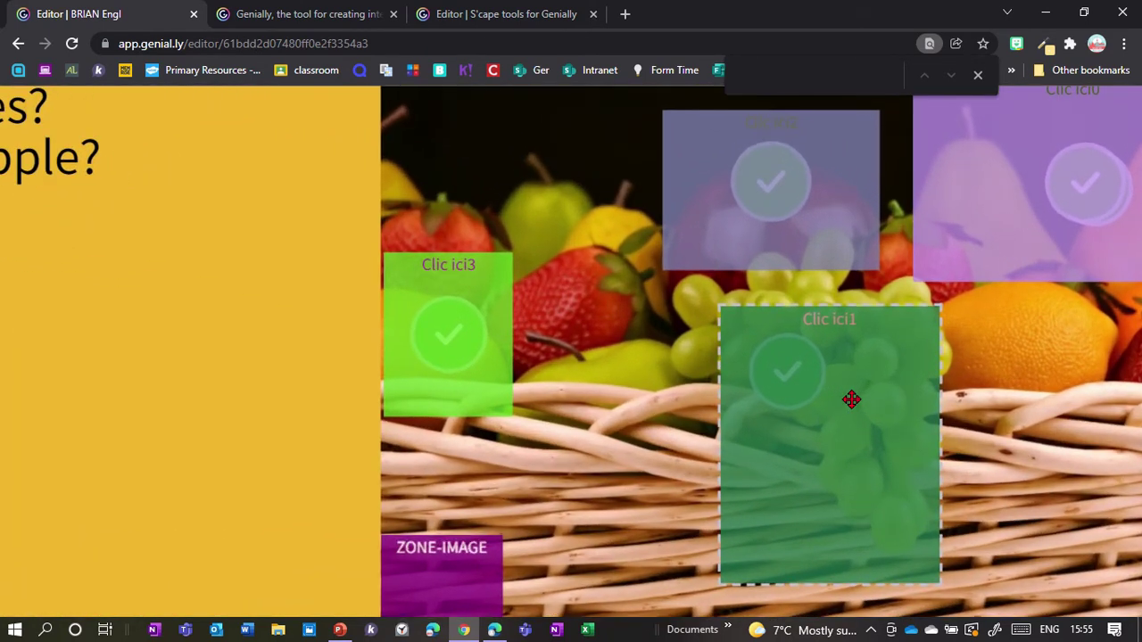
{"action": "left_click", "coordinate": [830, 137]}
{"action": "left_click", "coordinate": [1073, 142]}
{"action": "mouse_move", "coordinate": [1035, 189]}
{"action": "left_mouse_down"}
{"action": "mouse_move", "coordinate": [1033, 214]}
{"action": "mouse_move", "coordinate": [1031, 196]}
{"action": "left_mouse_up"}
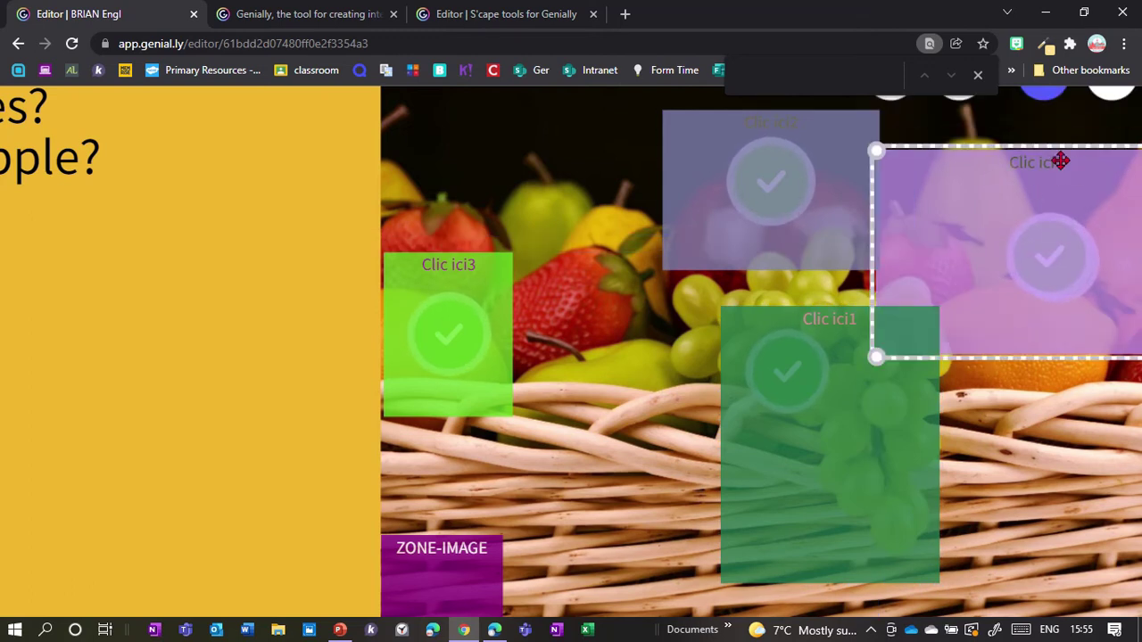
{"action": "left_click_drag", "start_coordinate": [1023, 263], "coordinate": [1053, 191]}
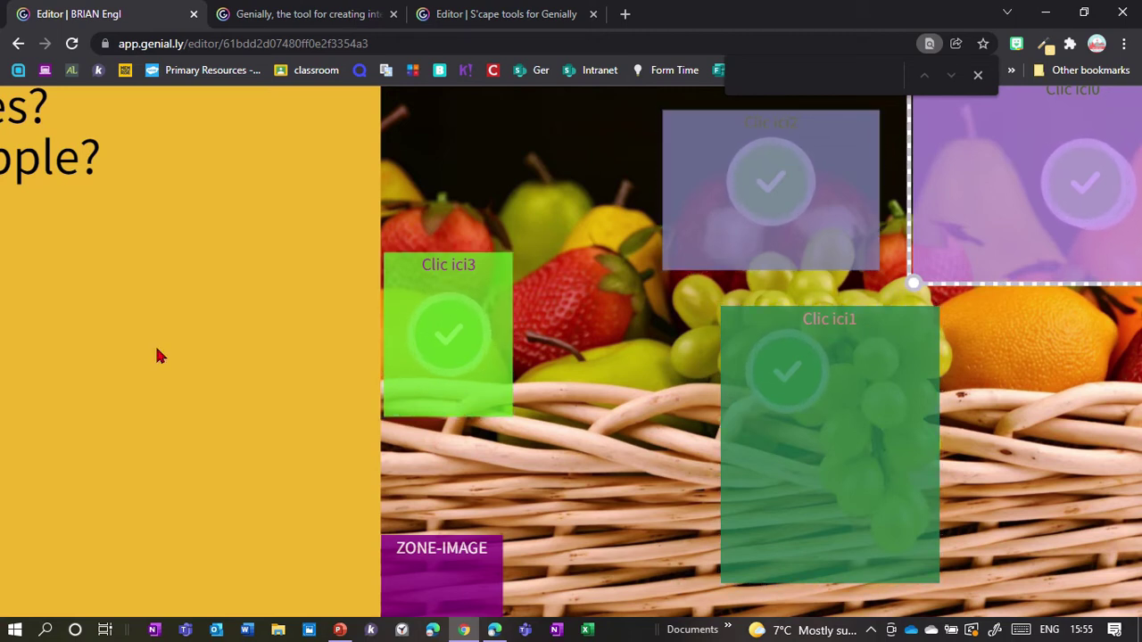
{"action": "scroll", "coordinate": [156, 353], "scroll_direction": "down", "scroll_amount": 5}
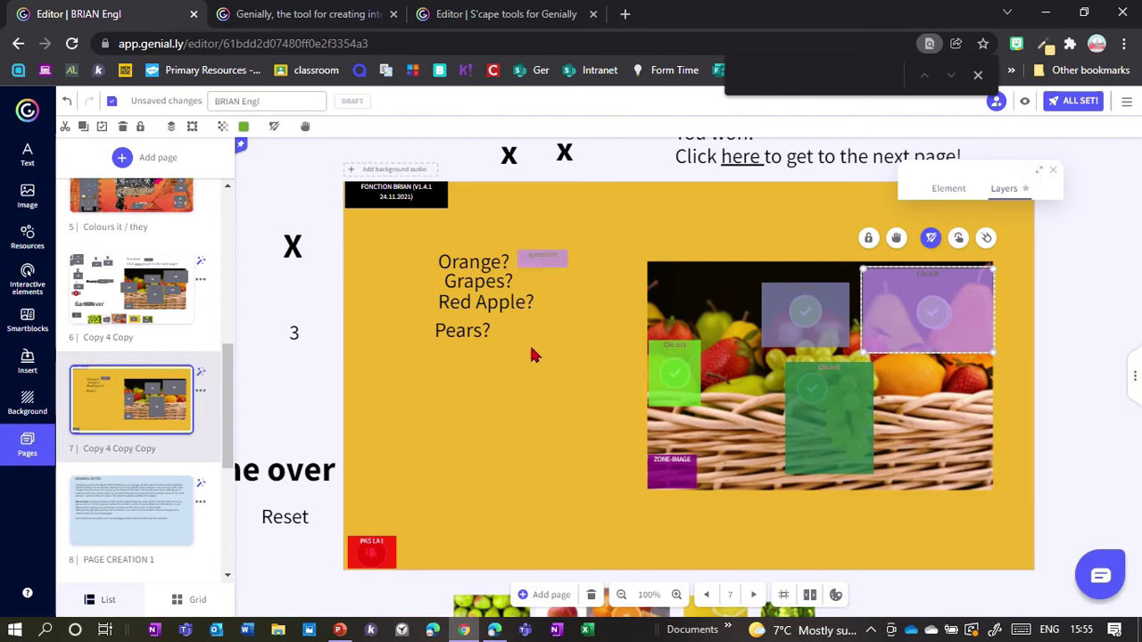
- Move the question0 element beside Pears? and place further question elements beside Red Apple?, Grapes? and Orange?
{"action": "scroll", "coordinate": [531, 355], "scroll_direction": "up", "scroll_amount": 3}
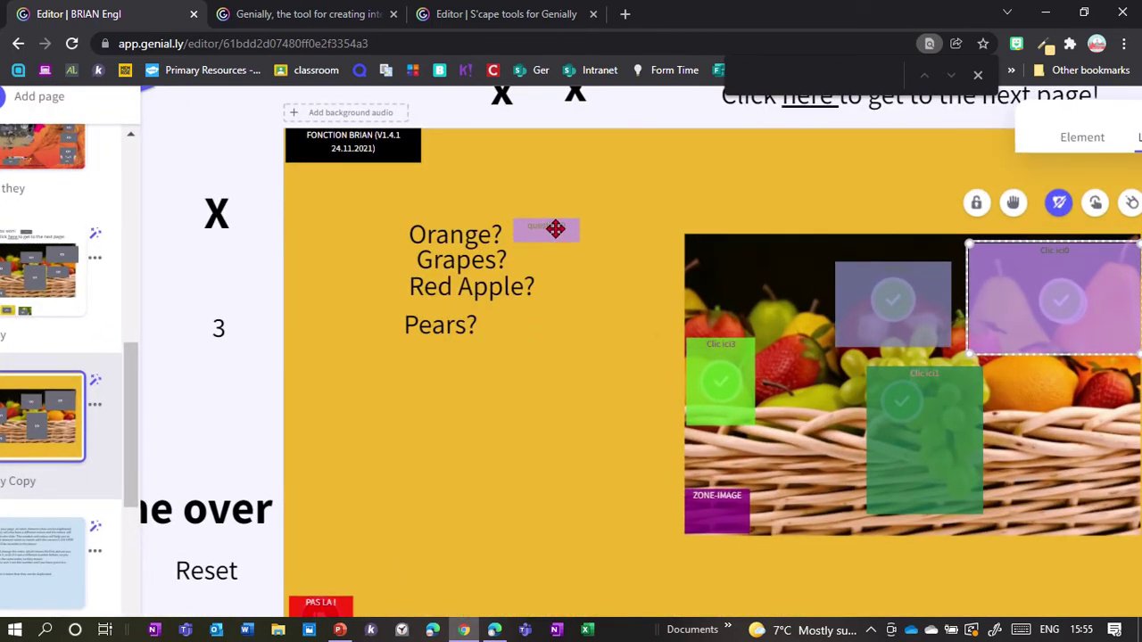
{"action": "left_click_drag", "start_coordinate": [556, 229], "coordinate": [543, 224]}
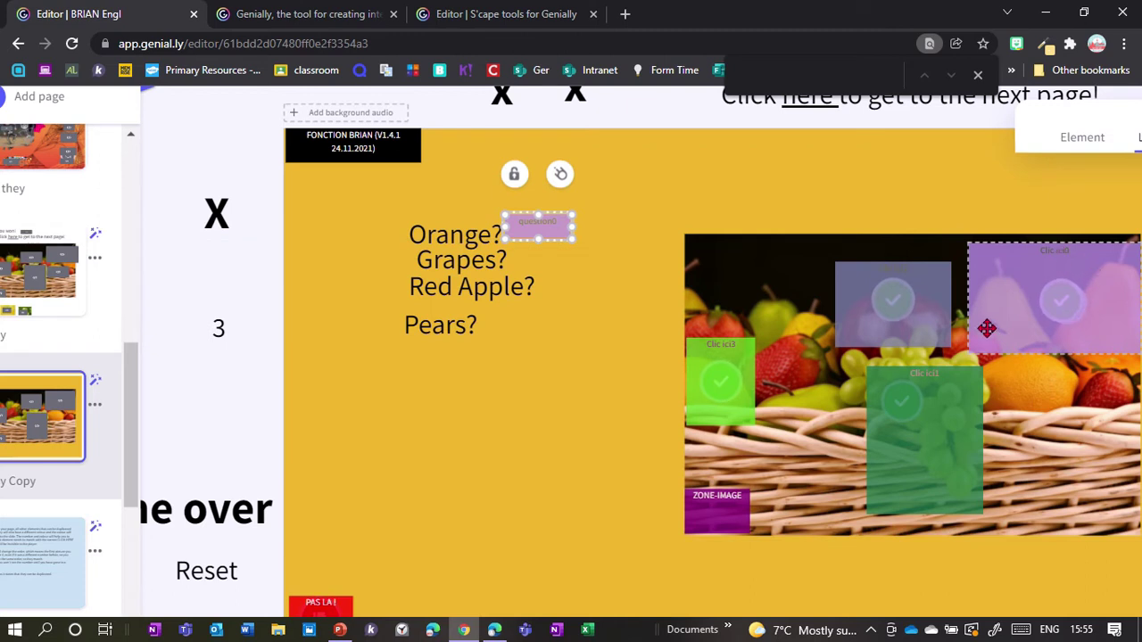
{"action": "left_click_drag", "start_coordinate": [563, 247], "coordinate": [597, 283]}
{"action": "scroll", "coordinate": [881, 306], "scroll_direction": "up", "scroll_amount": 1}
{"action": "scroll", "coordinate": [881, 306], "scroll_direction": "right", "scroll_amount": 1}
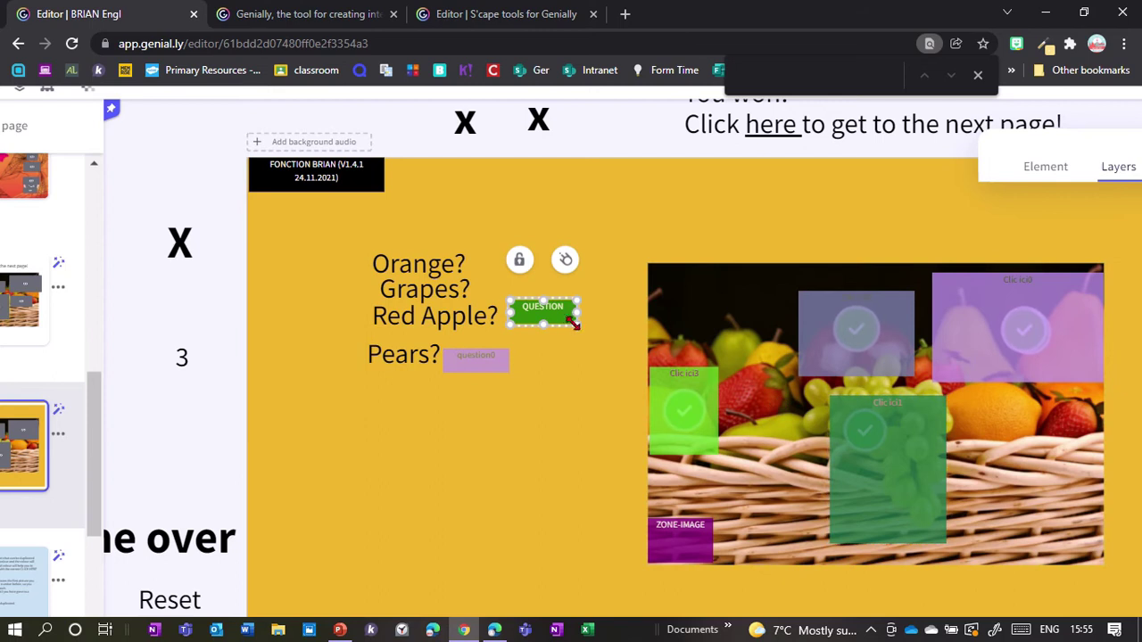
{"action": "left_click_drag", "start_coordinate": [556, 309], "coordinate": [519, 252]}
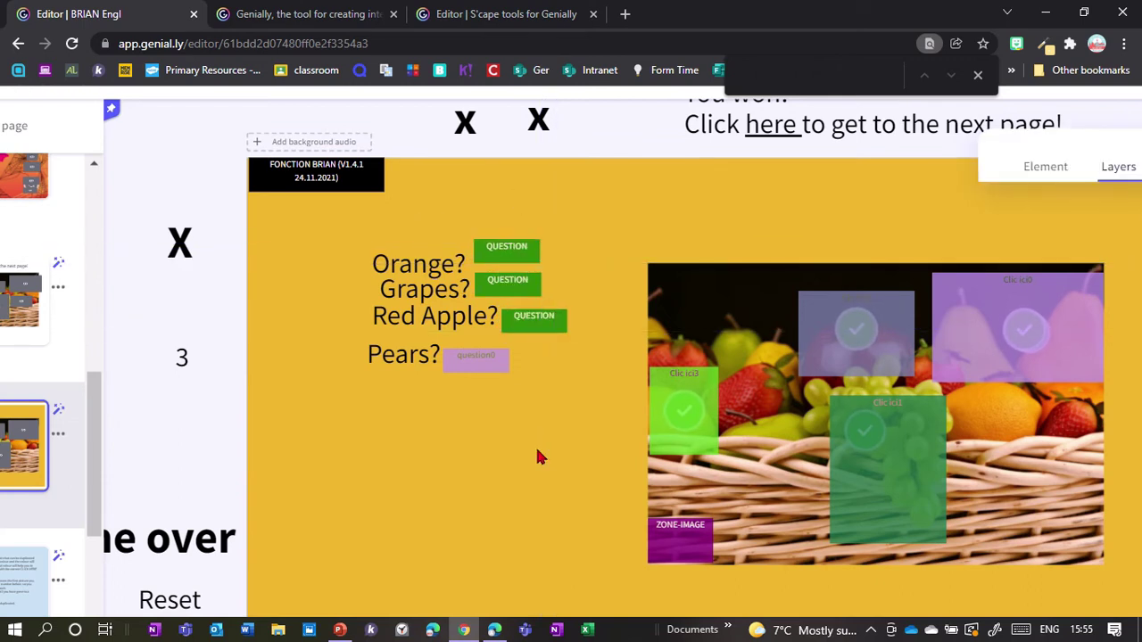
- Refresh the yellow page's numbering via the previous page, group Pears? with its question element, and move the group slightly down
{"action": "key", "text": "ctrl+minus"}
{"action": "left_click", "coordinate": [107, 304]}
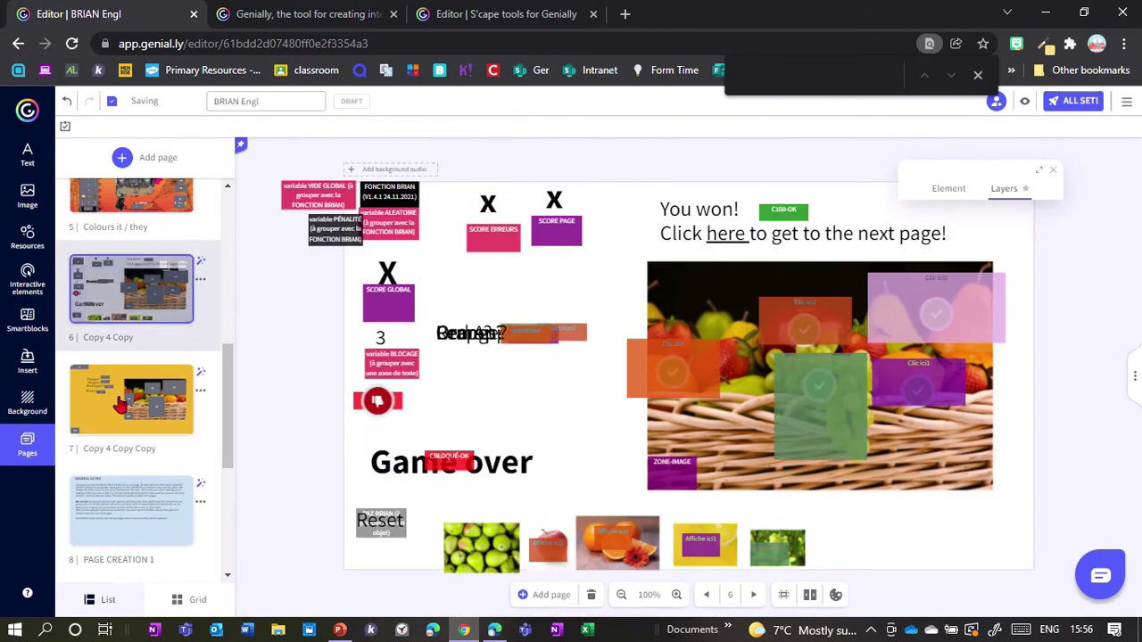
{"action": "left_click", "coordinate": [121, 403]}
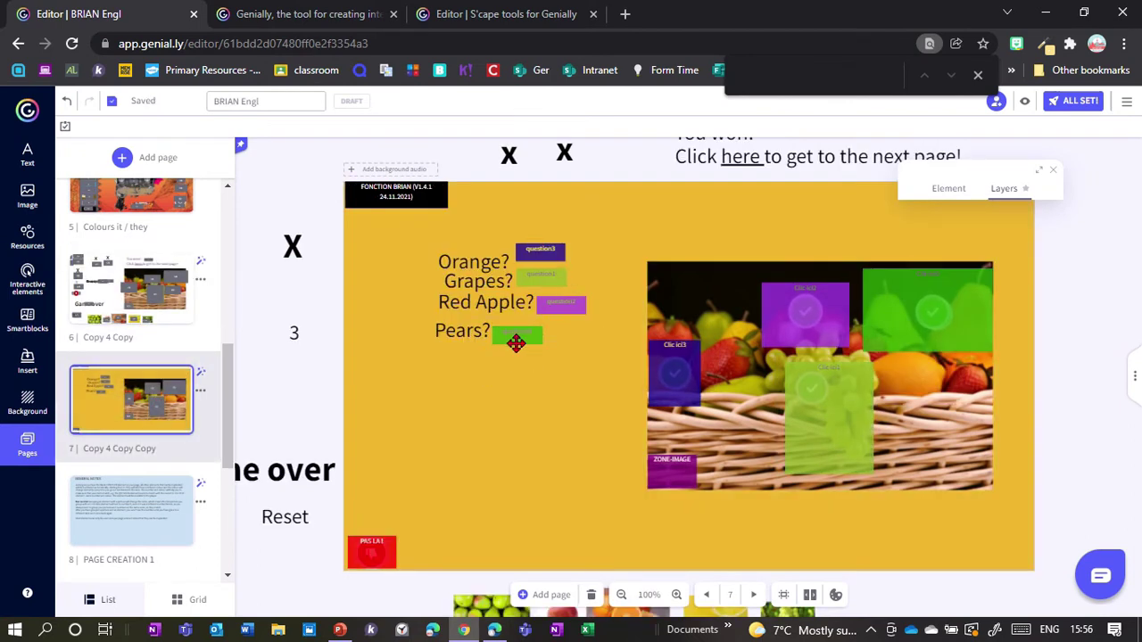
{"action": "scroll", "coordinate": [515, 343], "scroll_direction": "up", "scroll_amount": 5}
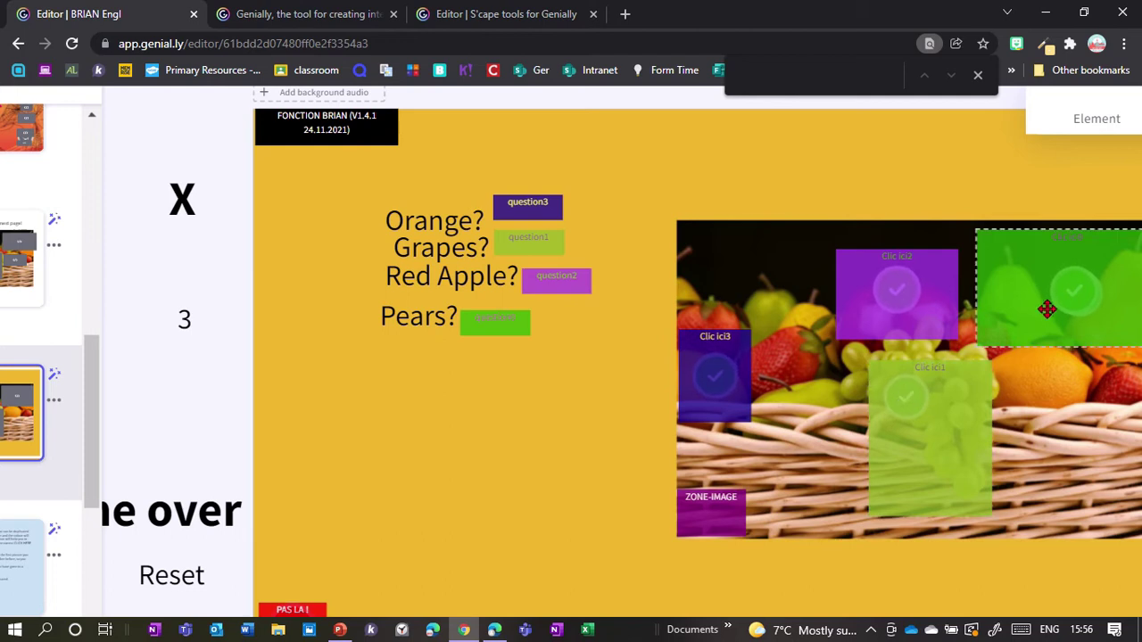
{"action": "left_click_drag", "start_coordinate": [545, 348], "coordinate": [371, 339]}
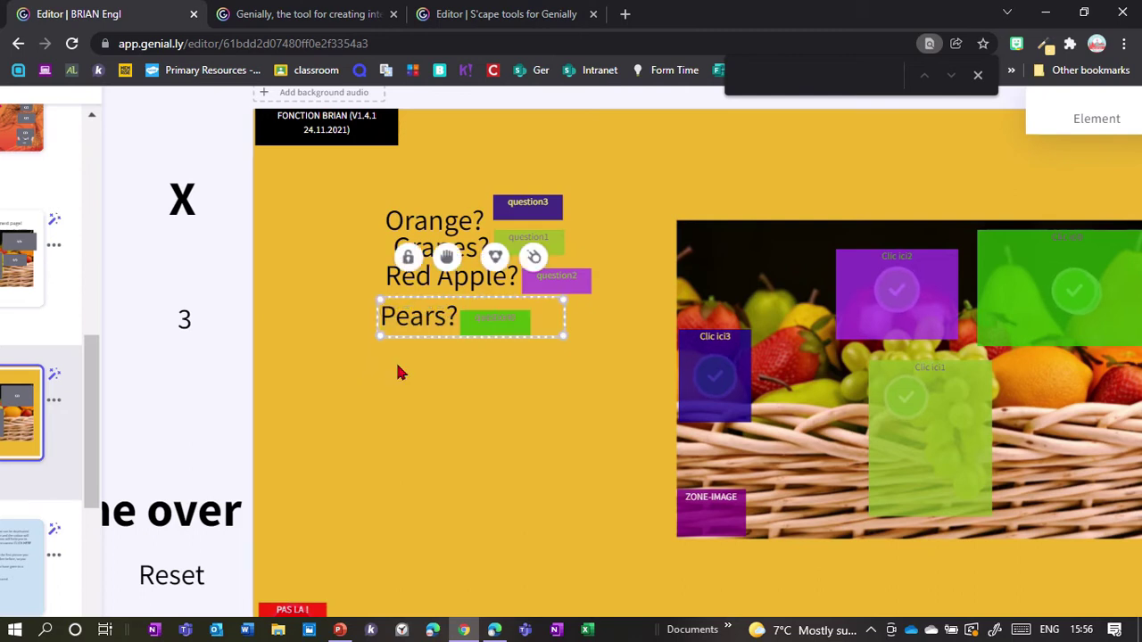
{"action": "left_click_drag", "start_coordinate": [497, 323], "coordinate": [491, 340]}
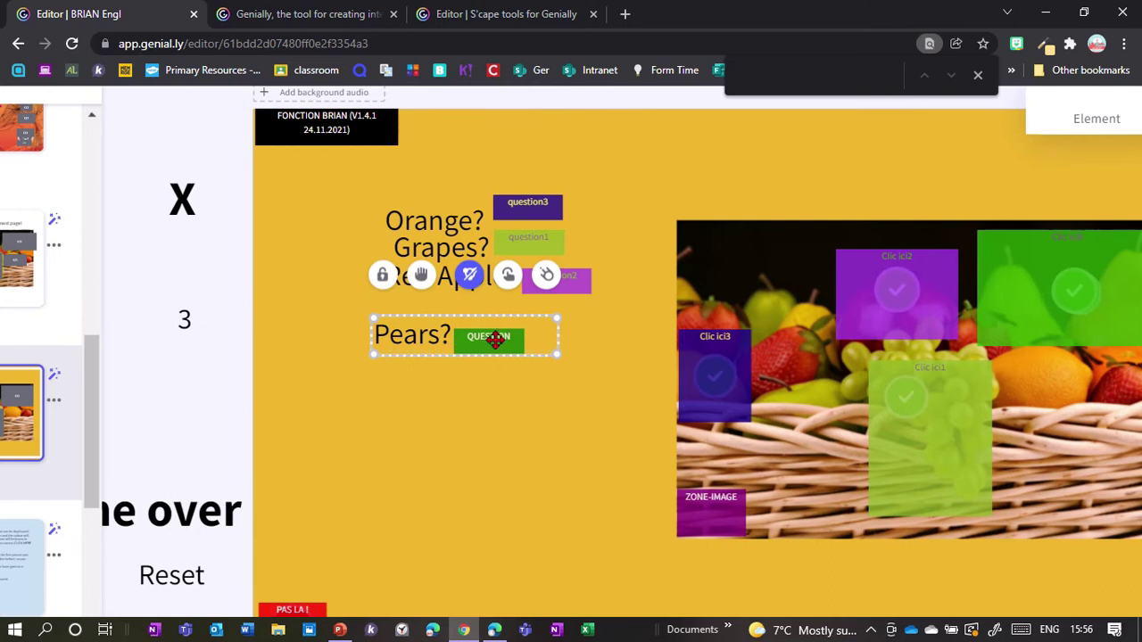
- Reload the yellow page to check its renumbering, and group Red Apple?, Grapes? and Orange? each with its own question element
{"action": "left_click", "coordinate": [21, 284]}
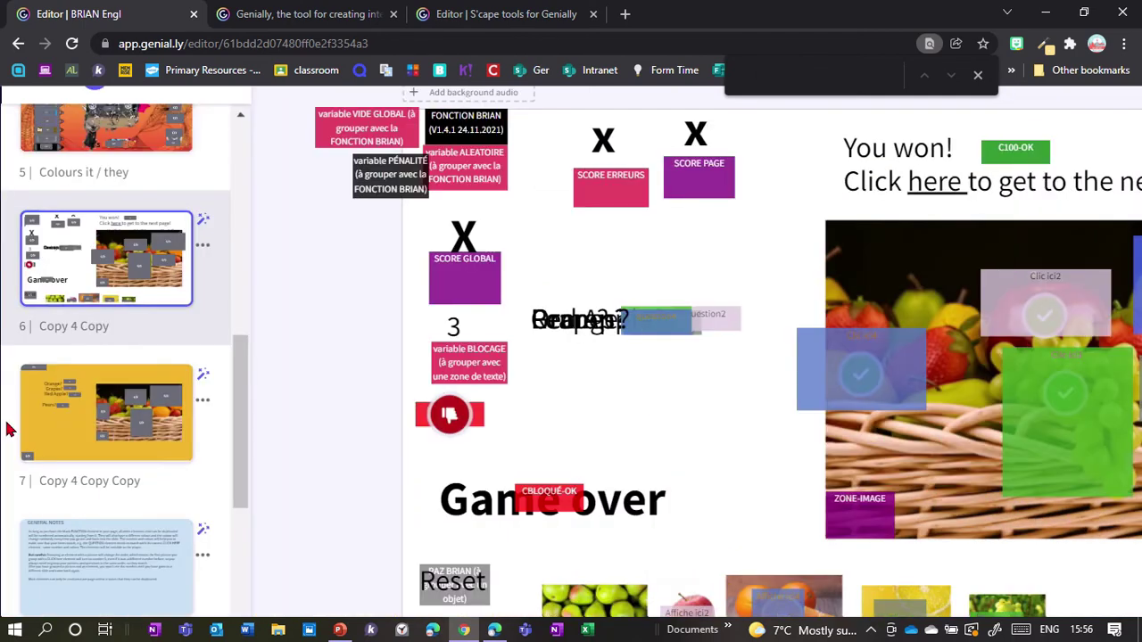
{"action": "left_click", "coordinate": [78, 418]}
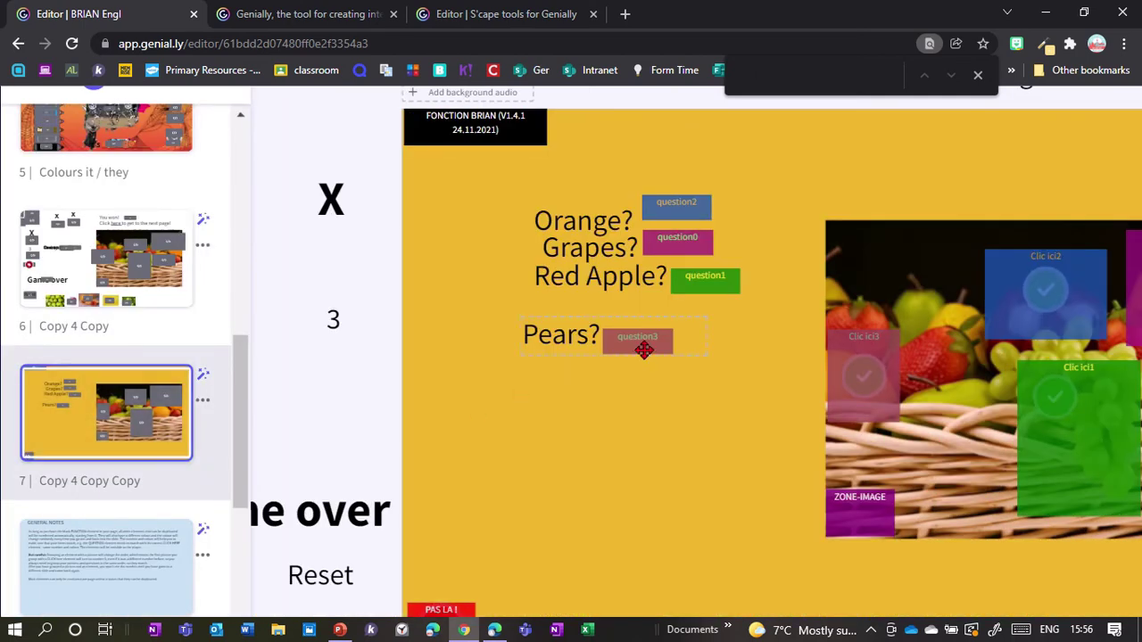
{"action": "scroll", "coordinate": [644, 350], "scroll_direction": "up", "scroll_amount": 3}
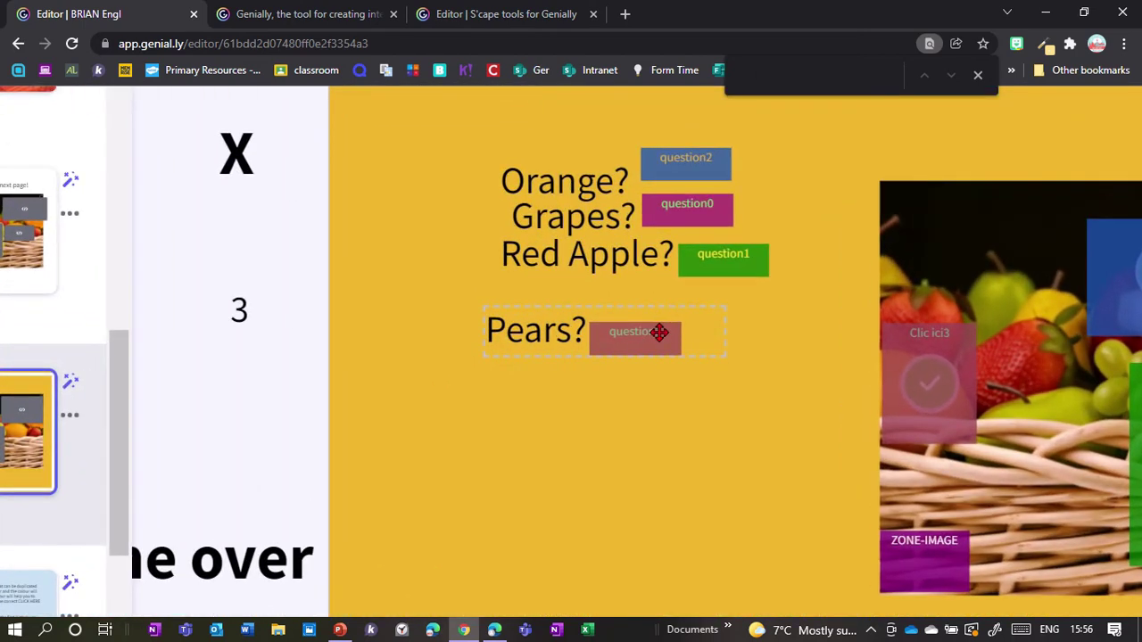
{"action": "scroll", "coordinate": [698, 294], "scroll_direction": "down", "scroll_amount": 3}
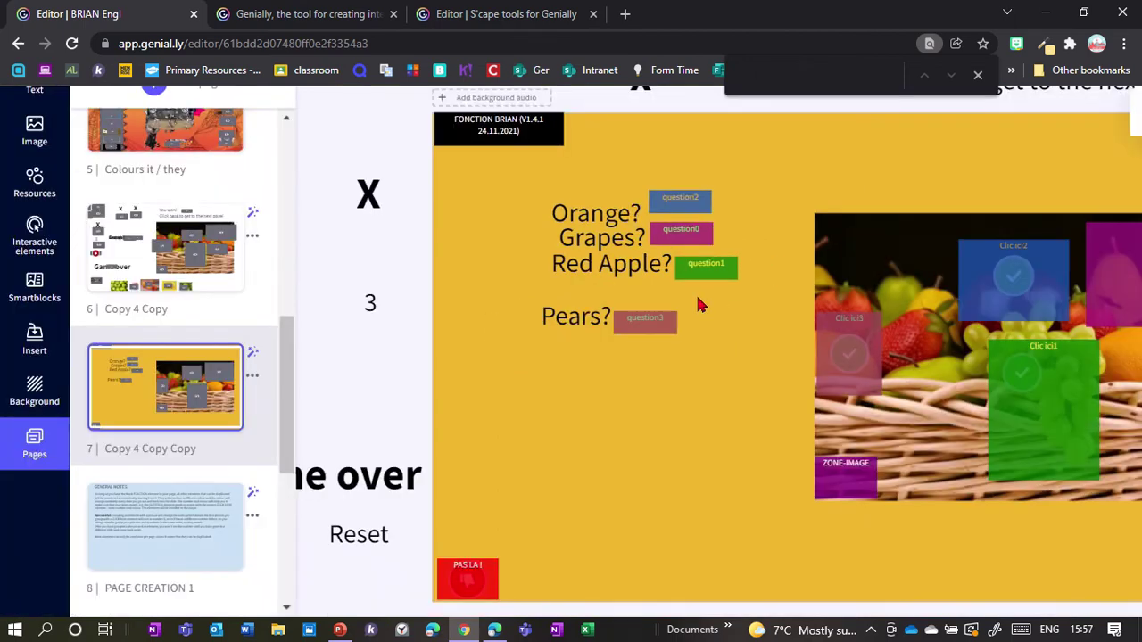
{"action": "scroll", "coordinate": [707, 263], "scroll_direction": "up", "scroll_amount": 3}
{"action": "left_click", "coordinate": [428, 244]}
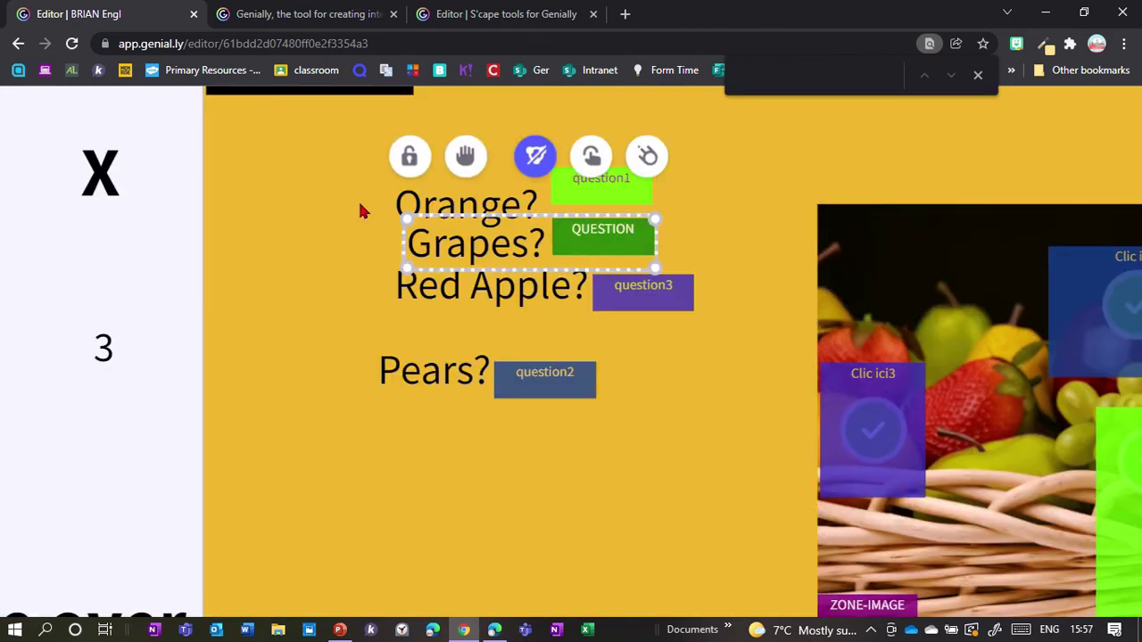
{"action": "left_click", "coordinate": [689, 163]}
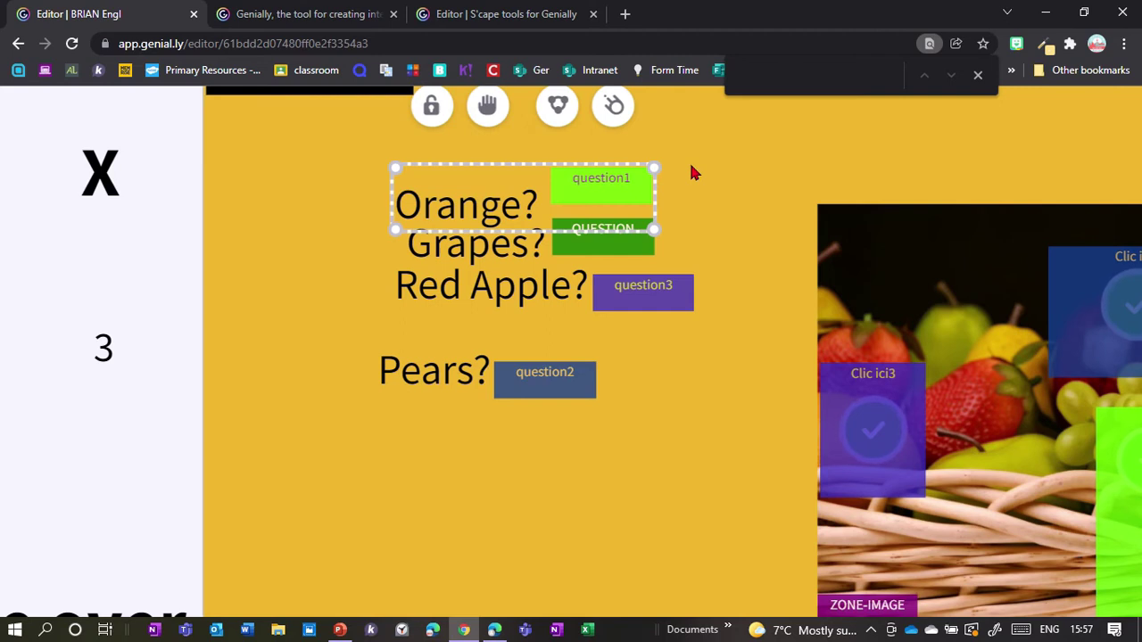
{"action": "scroll", "coordinate": [689, 161], "scroll_direction": "down", "scroll_amount": 3}
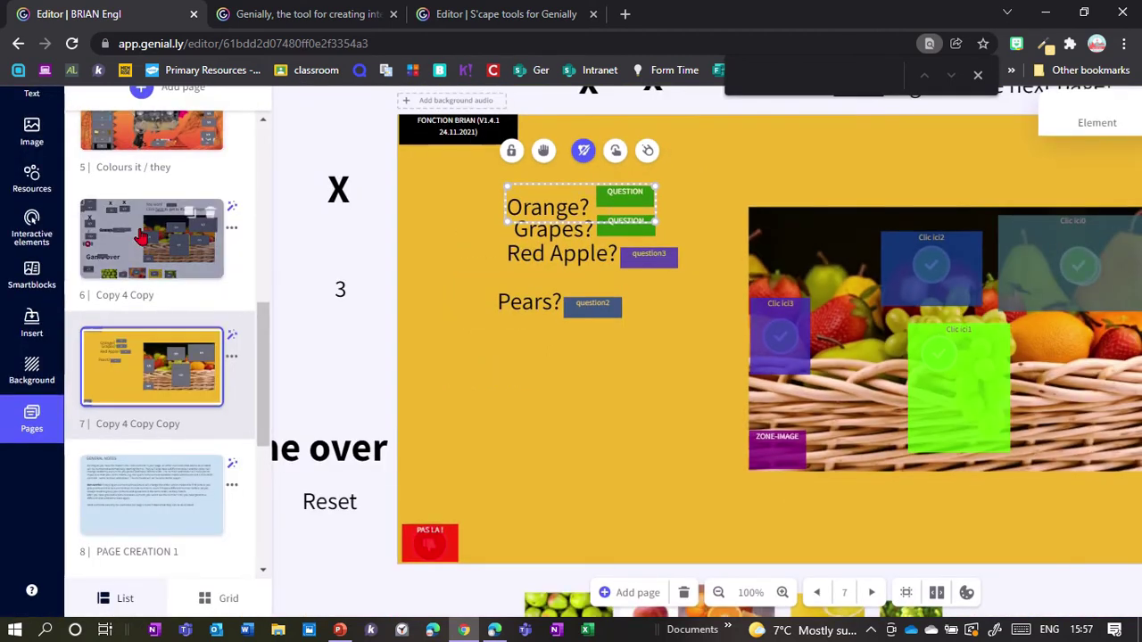
- Reopen the yellow page via Copy 4 Copy and compare the grouped questions' numbers with the click elements on the fruits
{"action": "left_click", "coordinate": [141, 238]}
{"action": "left_click", "coordinate": [125, 358]}
{"action": "scroll", "coordinate": [631, 352], "scroll_direction": "up", "scroll_amount": 3}
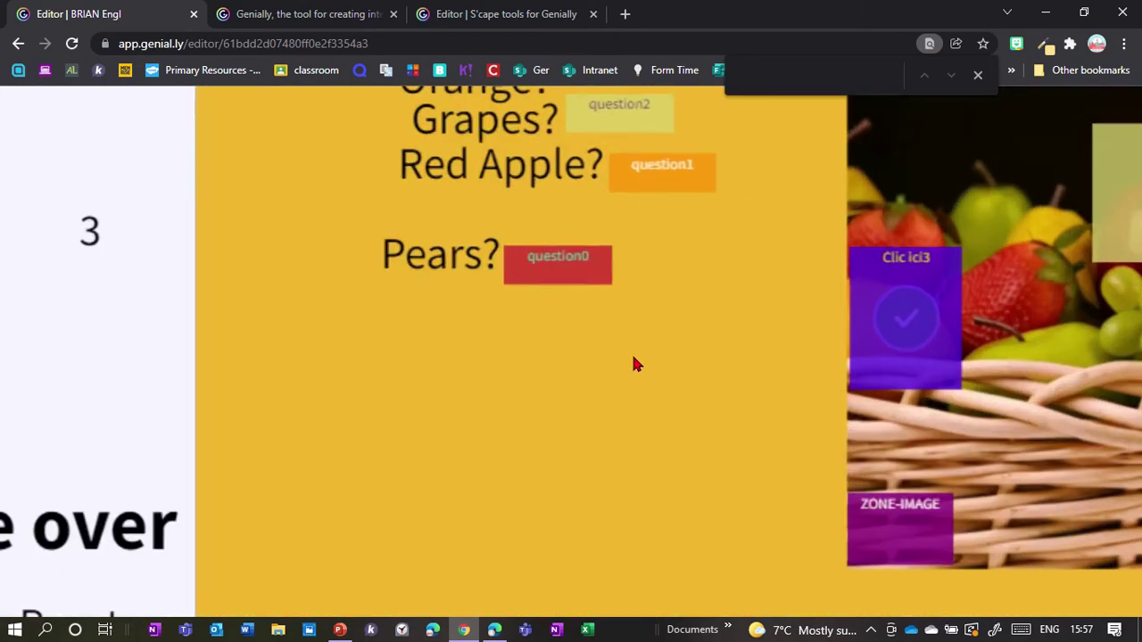
{"action": "left_click", "coordinate": [505, 255]}
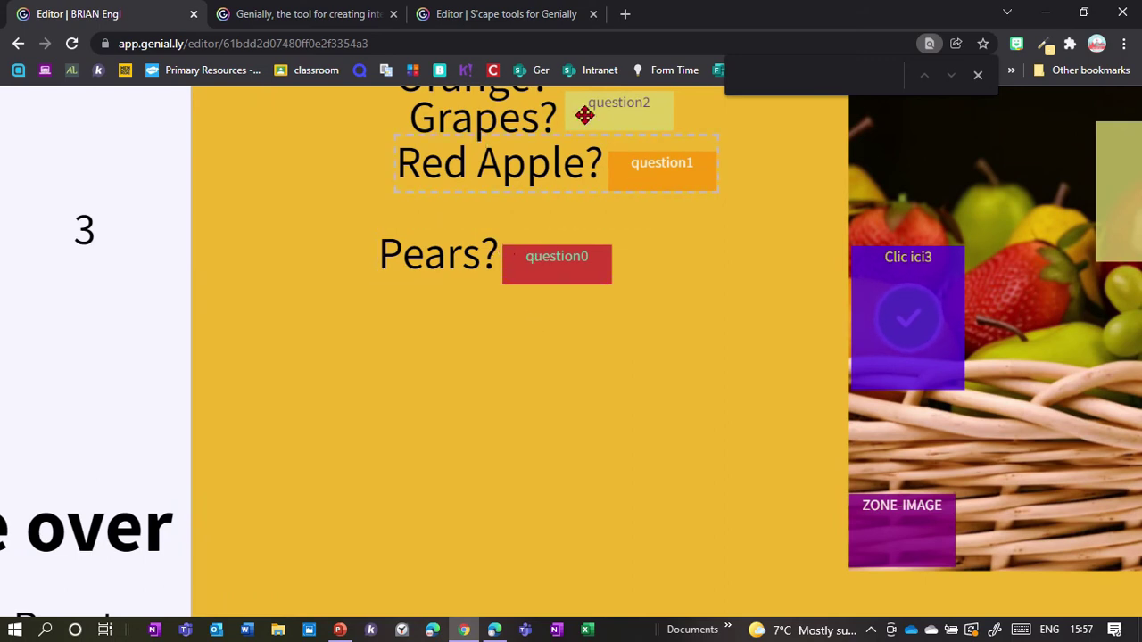
{"action": "scroll", "coordinate": [556, 315], "scroll_direction": "down", "scroll_amount": 5}
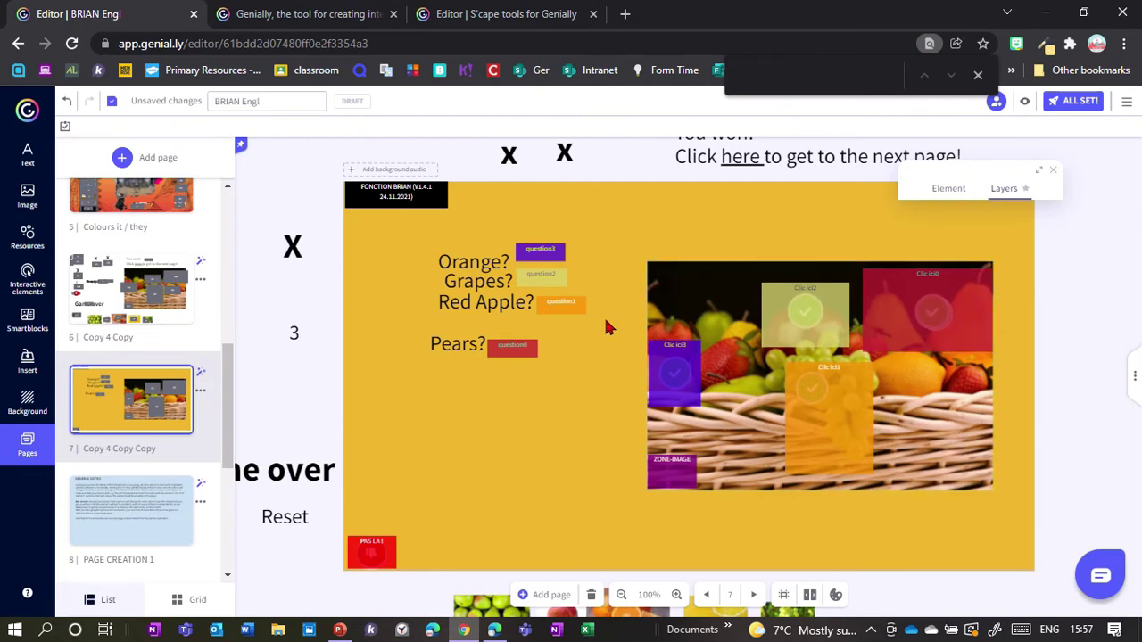
- Regroup the texts with their question elements one by one in the order Grapes?, Red Apple?, Orange?, leaving the Pears? group as it is
{"action": "left_click_drag", "start_coordinate": [437, 319], "coordinate": [603, 234]}
{"action": "left_click", "coordinate": [528, 215]}
{"action": "left_click", "coordinate": [552, 347]}
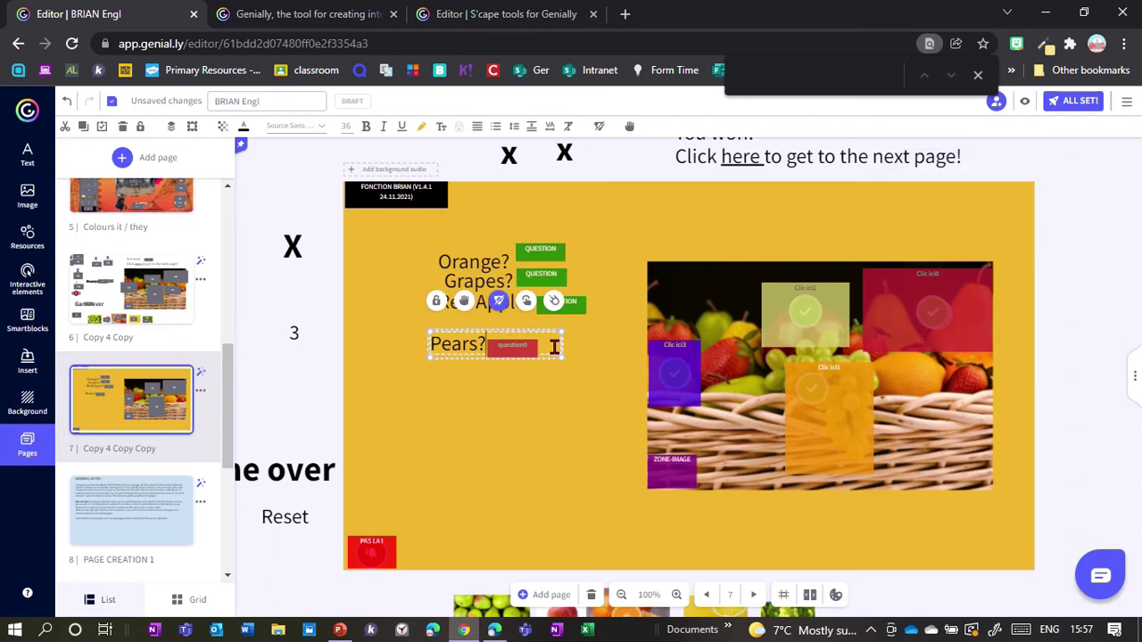
{"action": "scroll", "coordinate": [584, 380], "scroll_direction": "up", "scroll_amount": 3}
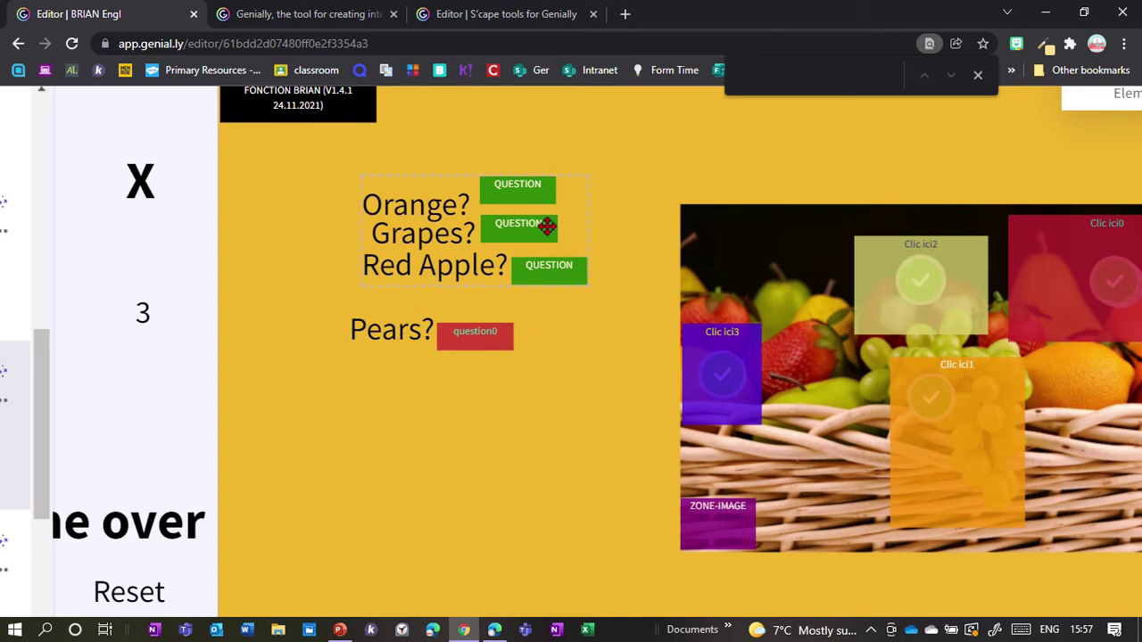
{"action": "left_click", "coordinate": [444, 232]}
{"action": "left_click", "coordinate": [428, 230]}
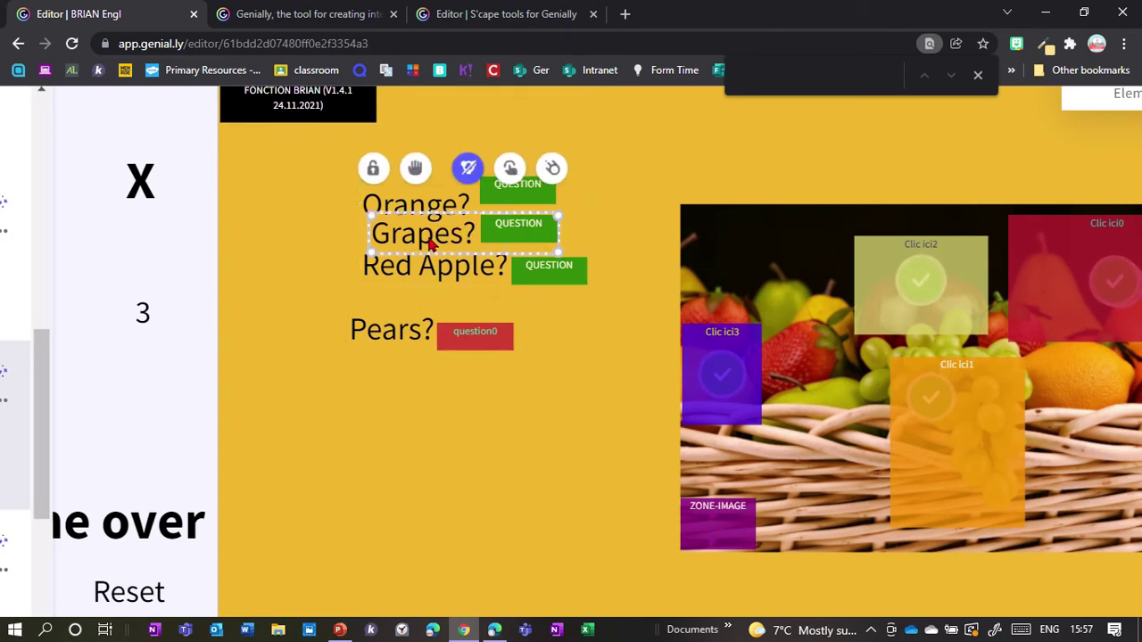
{"action": "left_click", "coordinate": [546, 270]}
{"action": "left_click", "coordinate": [450, 272]}
{"action": "left_click", "coordinate": [519, 191]}
{"action": "left_click", "coordinate": [408, 198]}
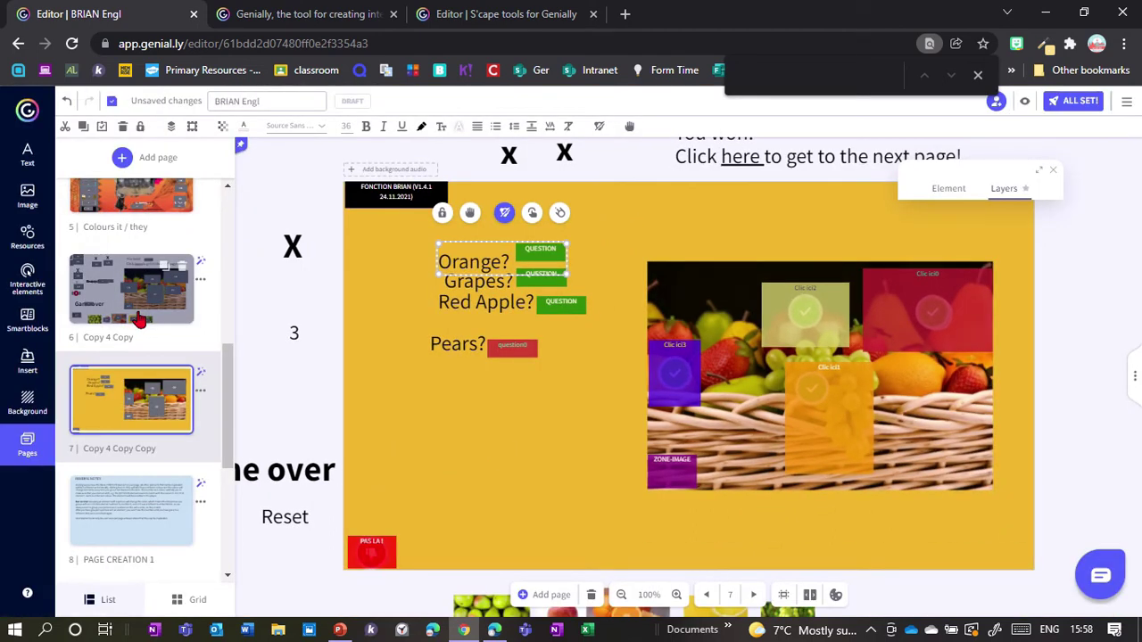
- Refresh the numbering, preview the yellow page, answer Pears?, Grapes?, Red Apple? and Orange? on the picture, and leave the preview
{"action": "left_click", "coordinate": [138, 321]}
{"action": "left_click", "coordinate": [134, 399]}
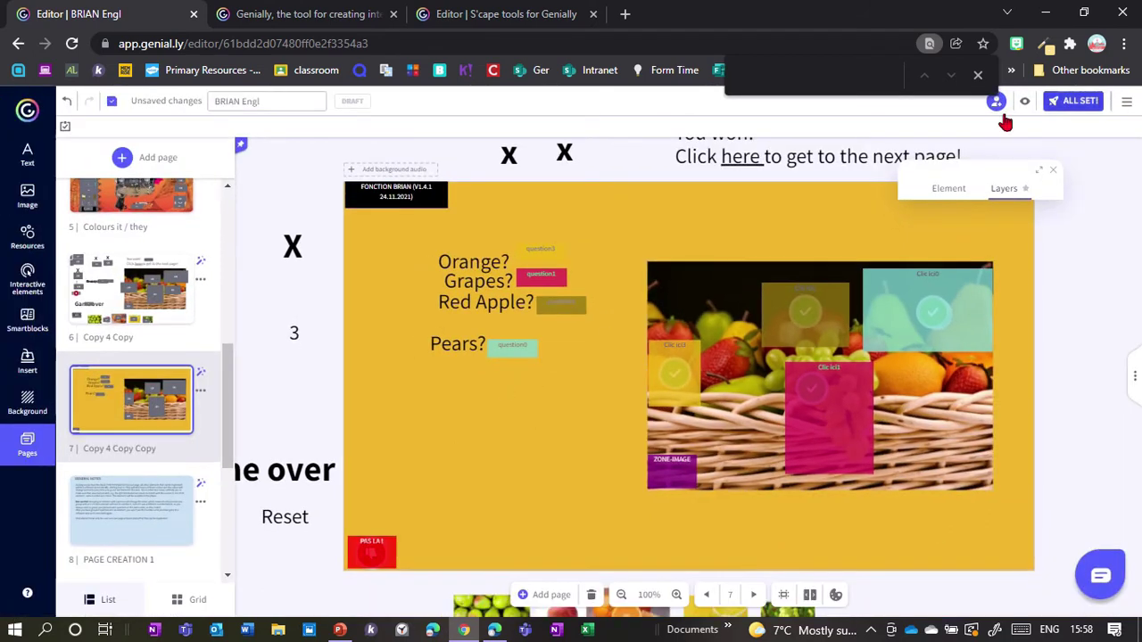
{"action": "left_click", "coordinate": [1025, 102]}
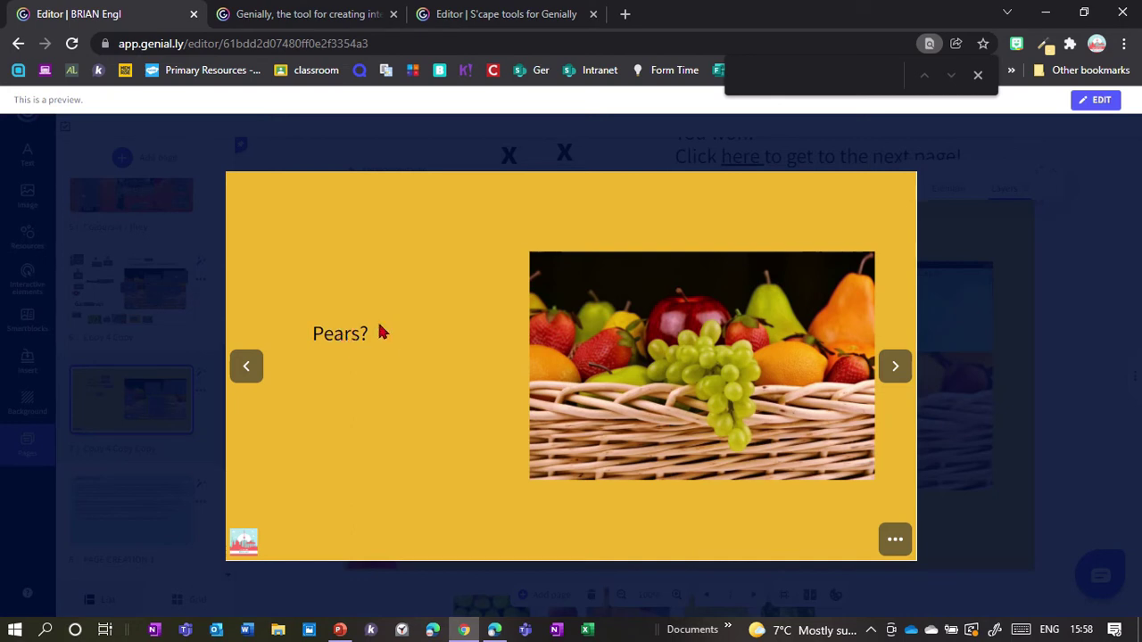
{"action": "left_click", "coordinate": [845, 314]}
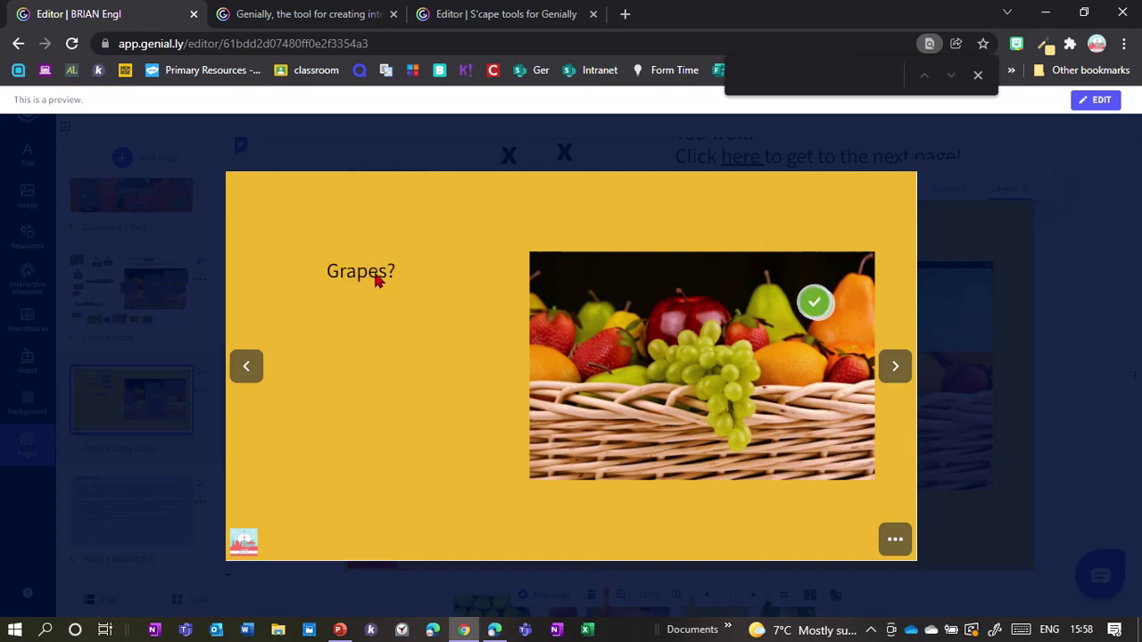
{"action": "left_click", "coordinate": [713, 382]}
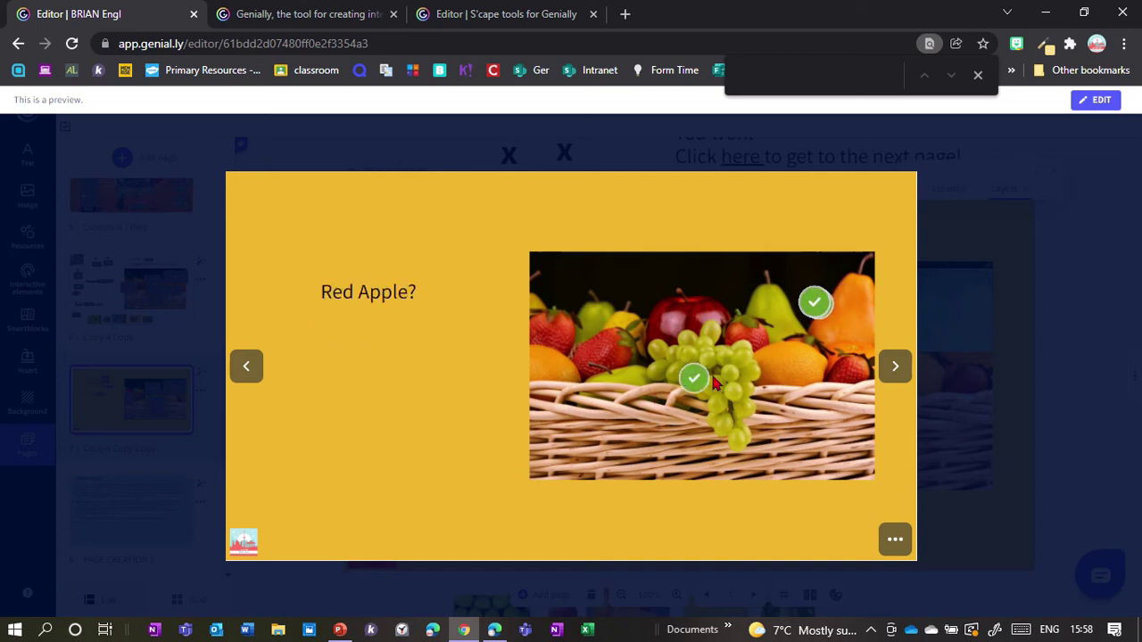
{"action": "left_click", "coordinate": [696, 311]}
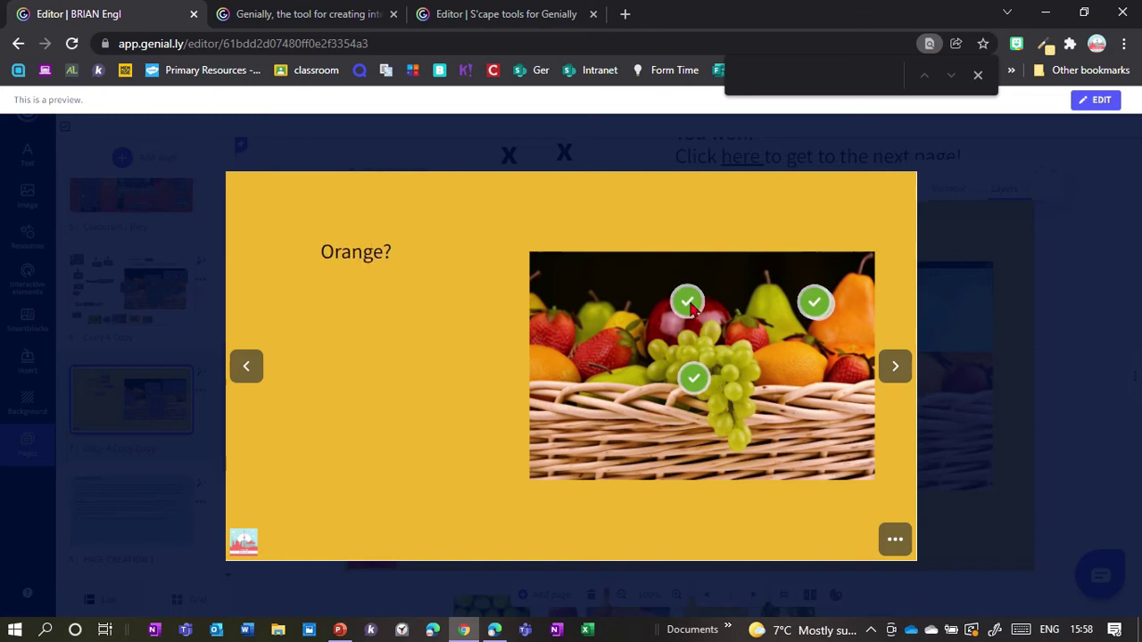
{"action": "left_click", "coordinate": [533, 378]}
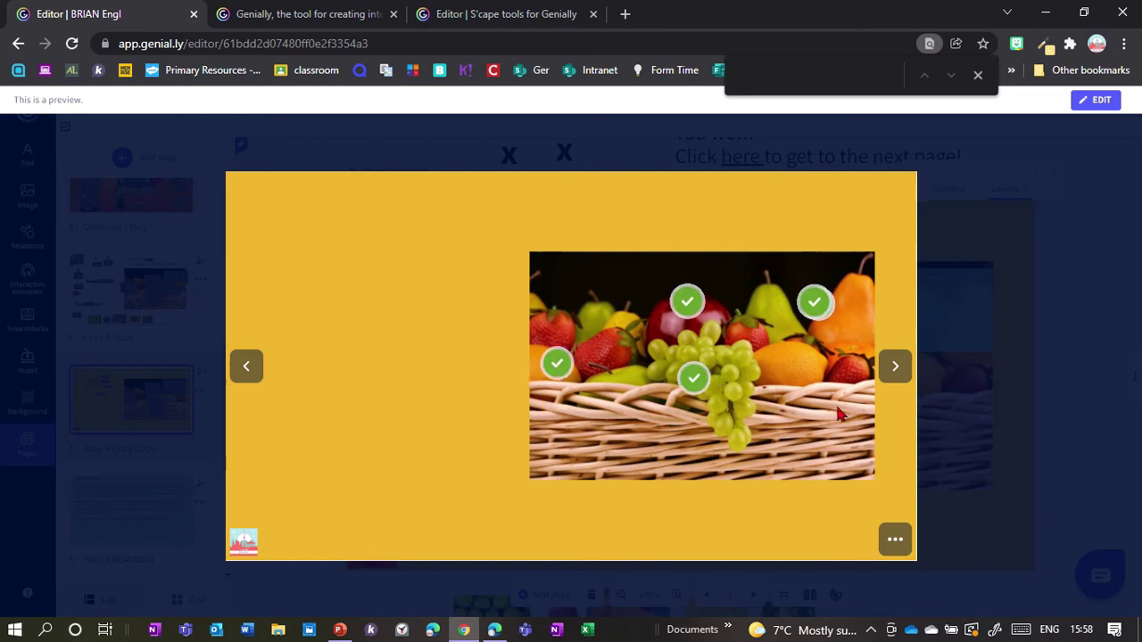
{"action": "left_click", "coordinate": [247, 367]}
{"action": "key", "text": "Escape"}
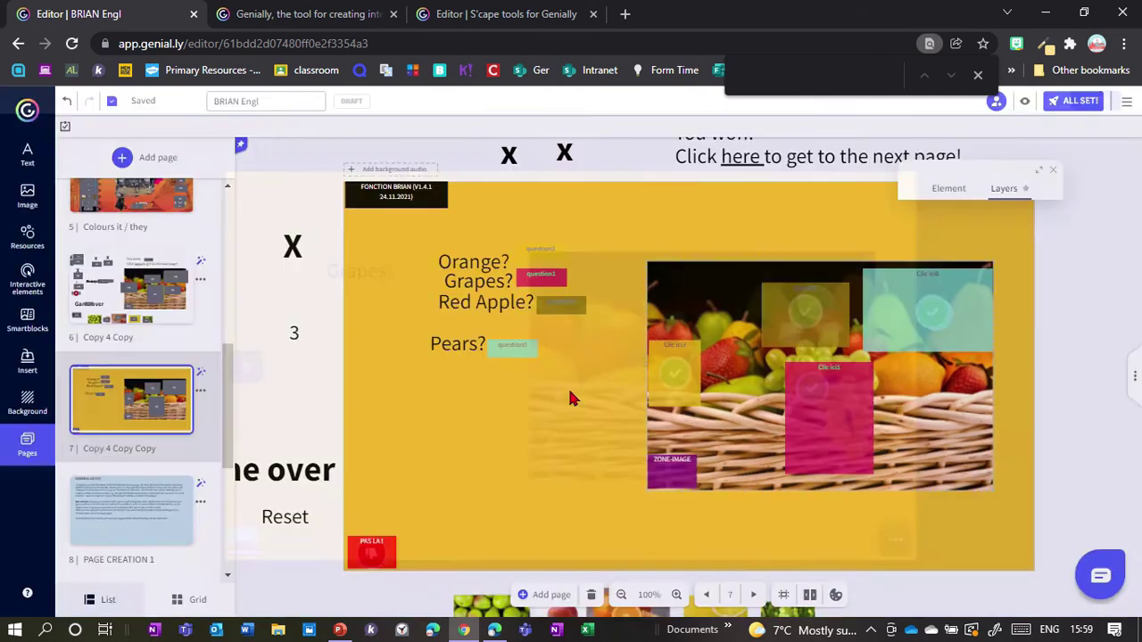
- Select all four question groups and stack them at one spot by aligning them to their vertical middle and left edge
{"action": "left_click_drag", "start_coordinate": [431, 374], "coordinate": [597, 226]}
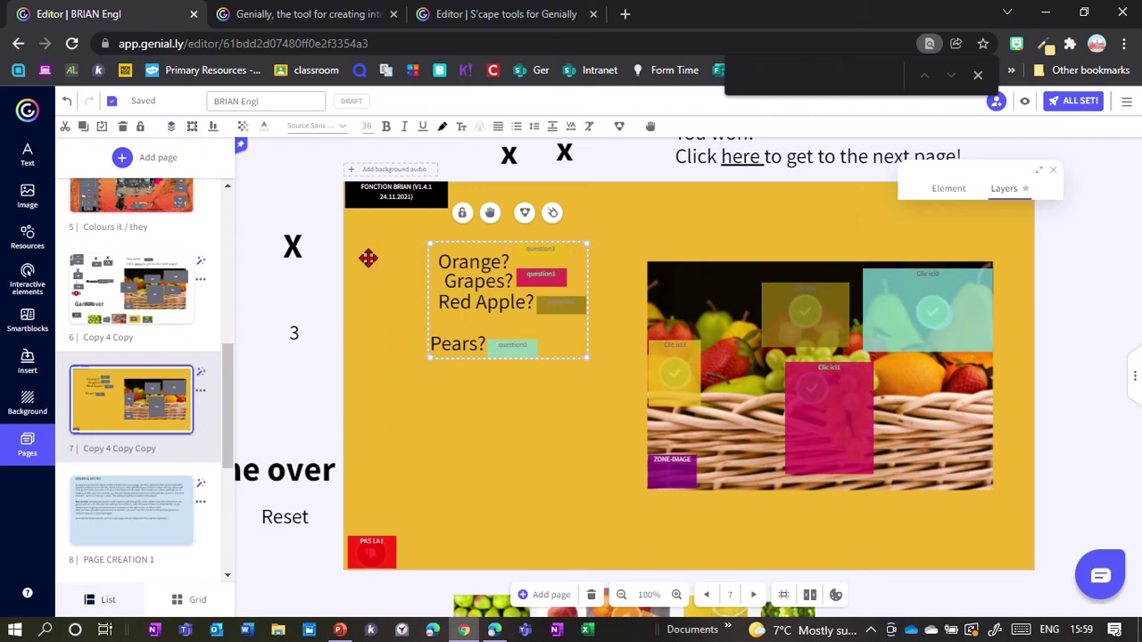
{"action": "left_click", "coordinate": [213, 128]}
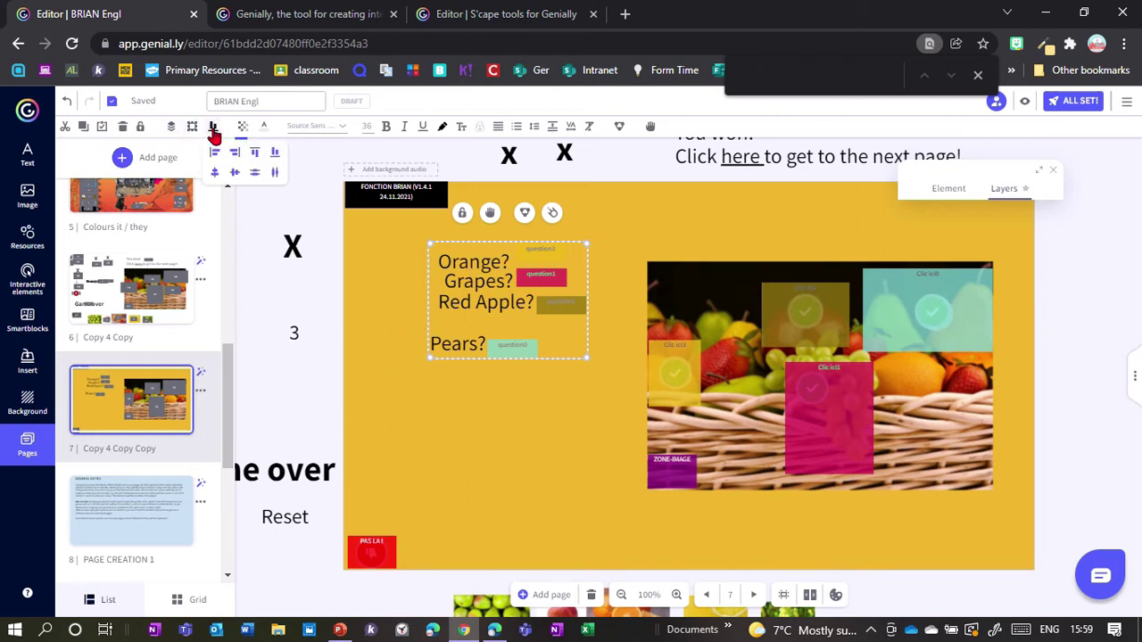
{"action": "left_click", "coordinate": [236, 176]}
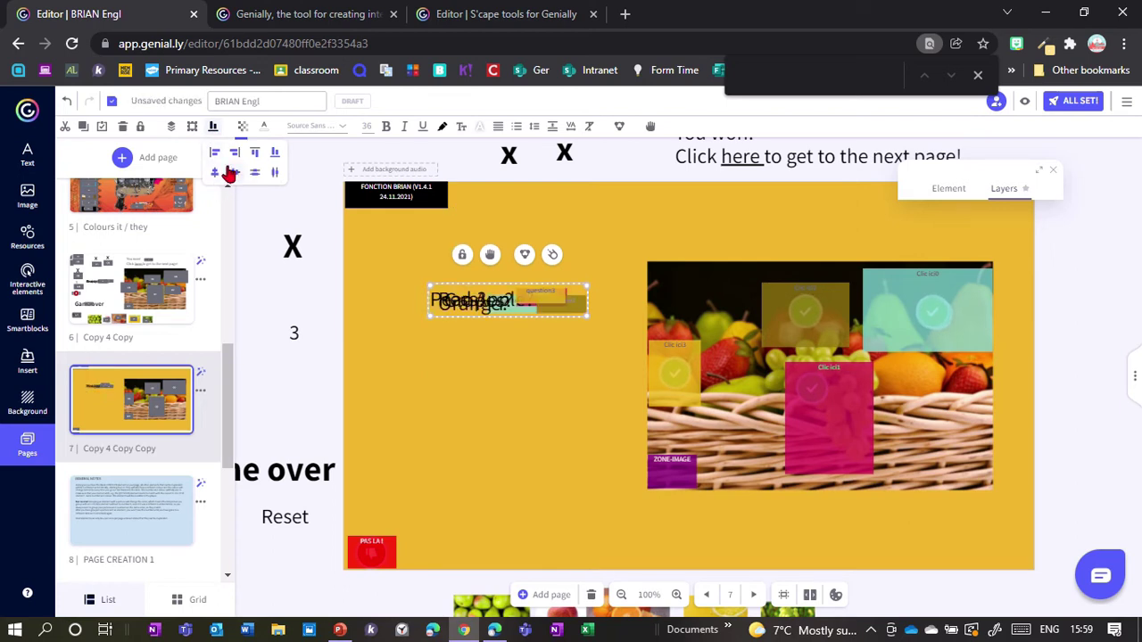
{"action": "left_click", "coordinate": [214, 153]}
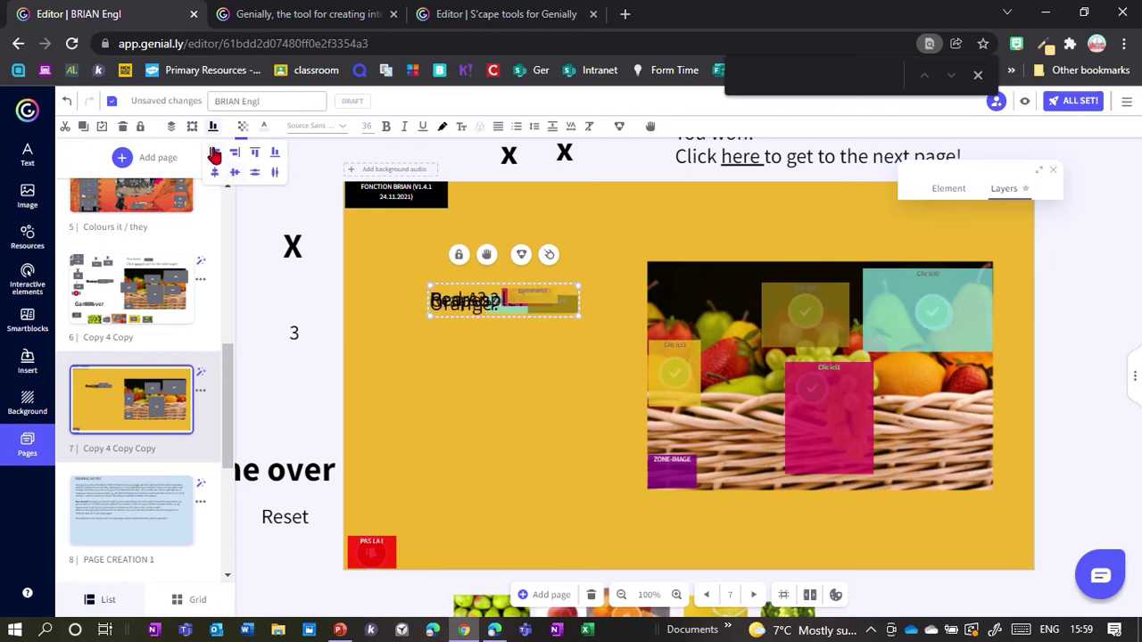
{"action": "left_click", "coordinate": [485, 357]}
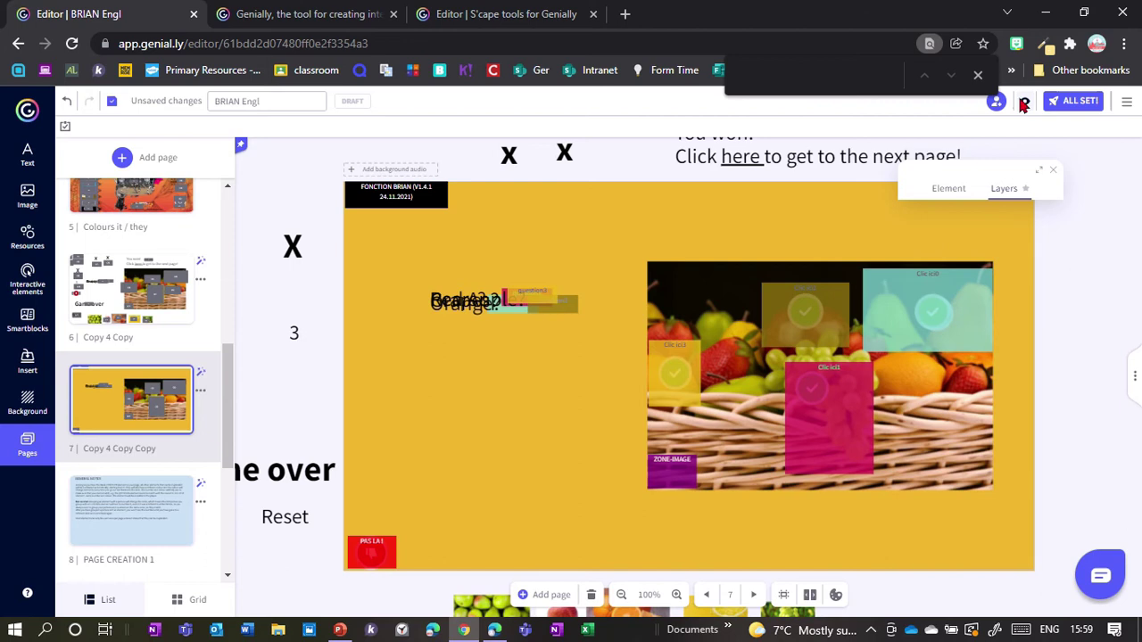
- Preview the page with the stacked questions, answer Pears? and Grapes? on the picture, and return to the editor
{"action": "left_click", "coordinate": [1024, 105]}
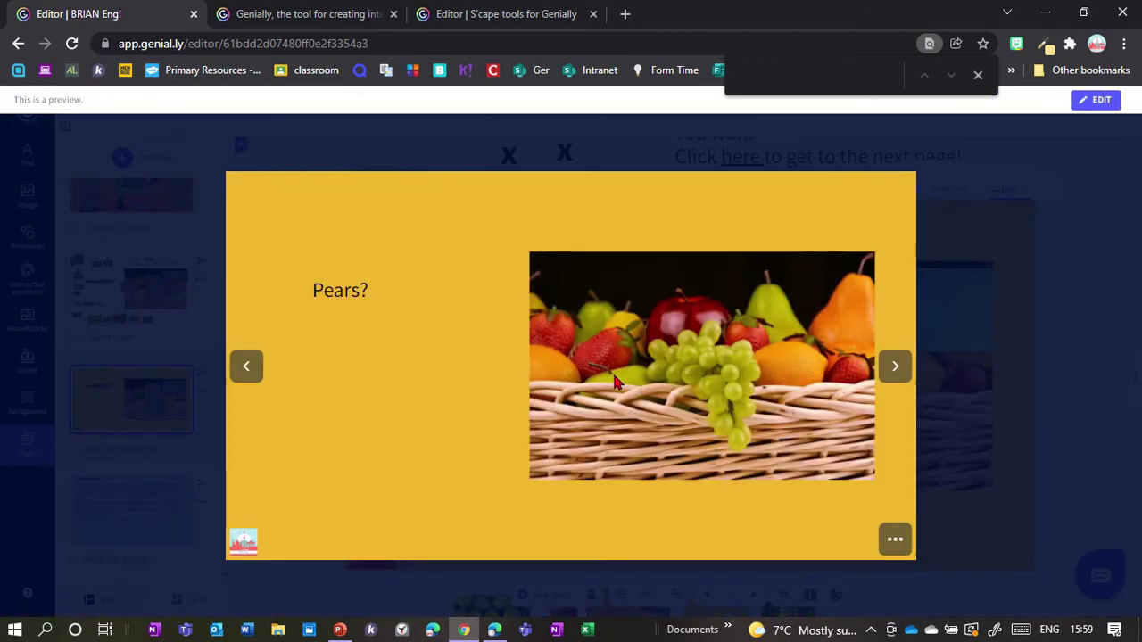
{"action": "left_click", "coordinate": [770, 308]}
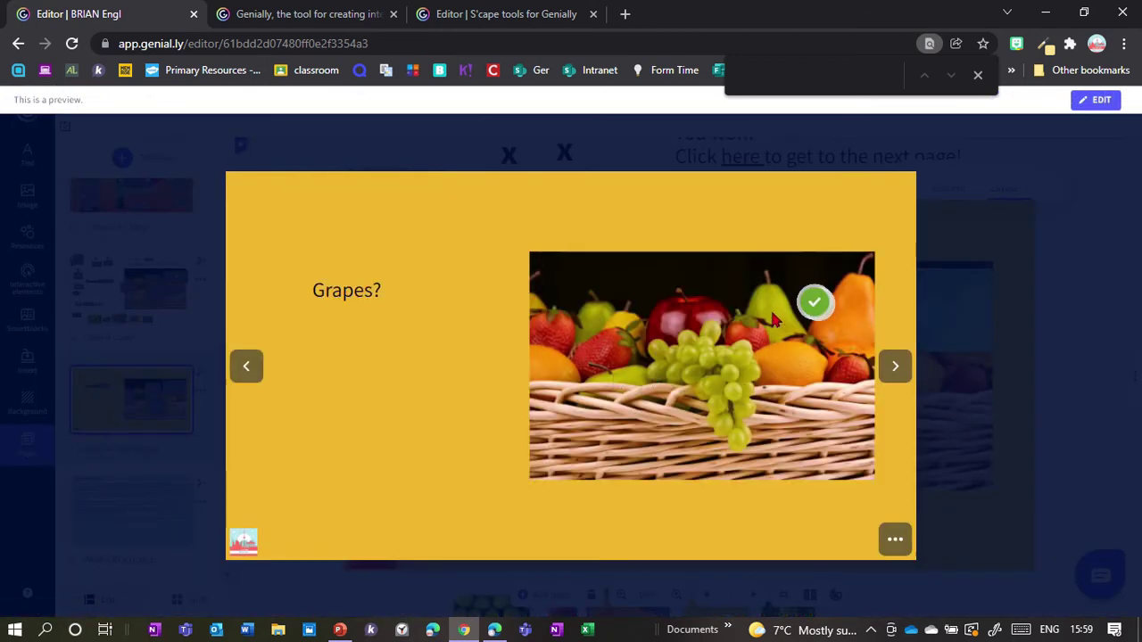
{"action": "left_click", "coordinate": [726, 397]}
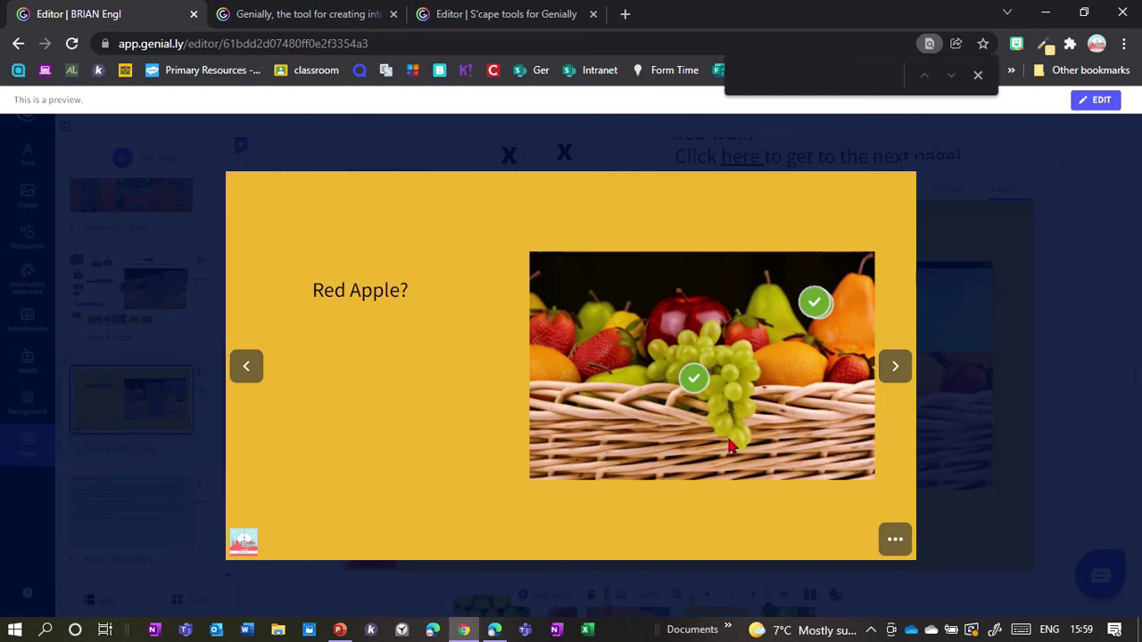
{"action": "left_click", "coordinate": [964, 438]}
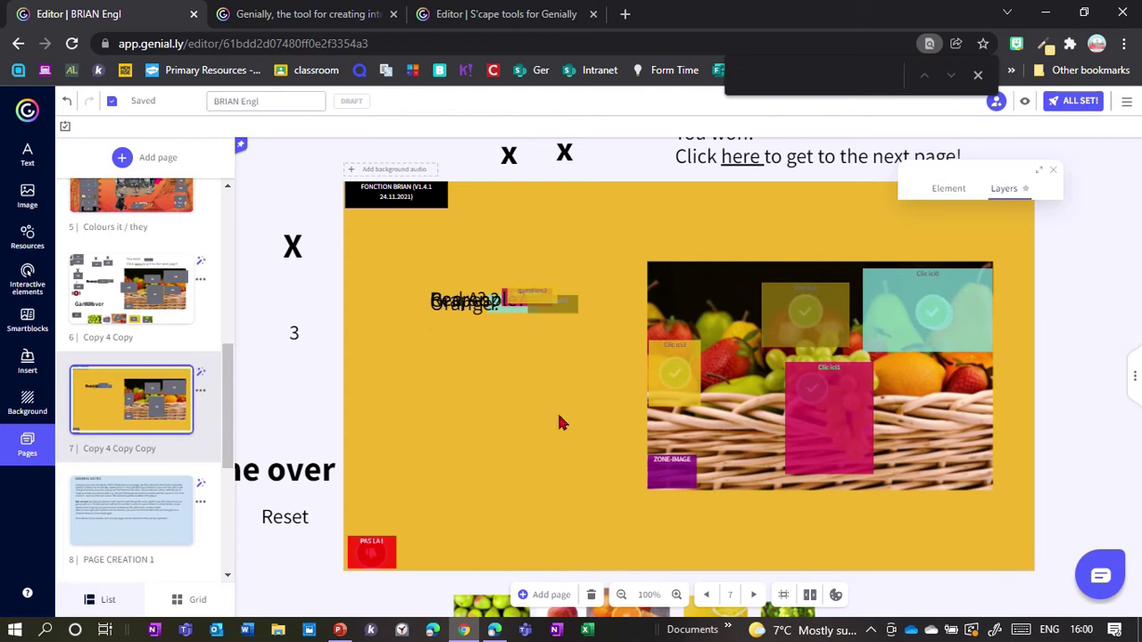
- Copy the variable ALEATOIRE element from CREATION PAGE 1/3 and return to the yellow fruit basket page
{"action": "scroll", "coordinate": [230, 384], "scroll_direction": "down", "scroll_amount": 2}
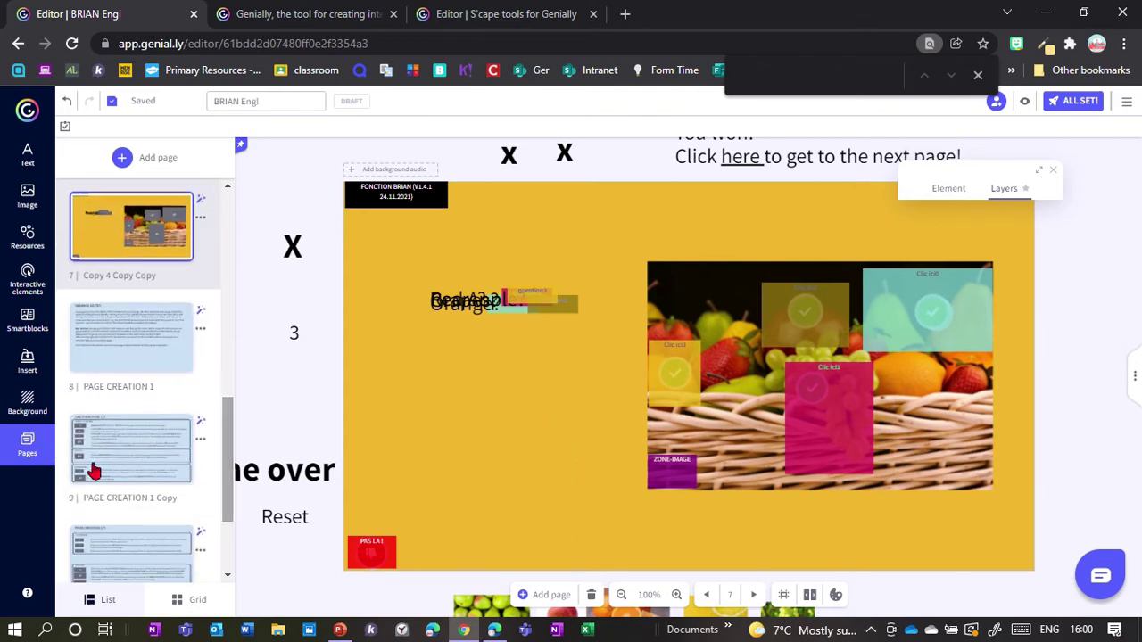
{"action": "left_click", "coordinate": [93, 472]}
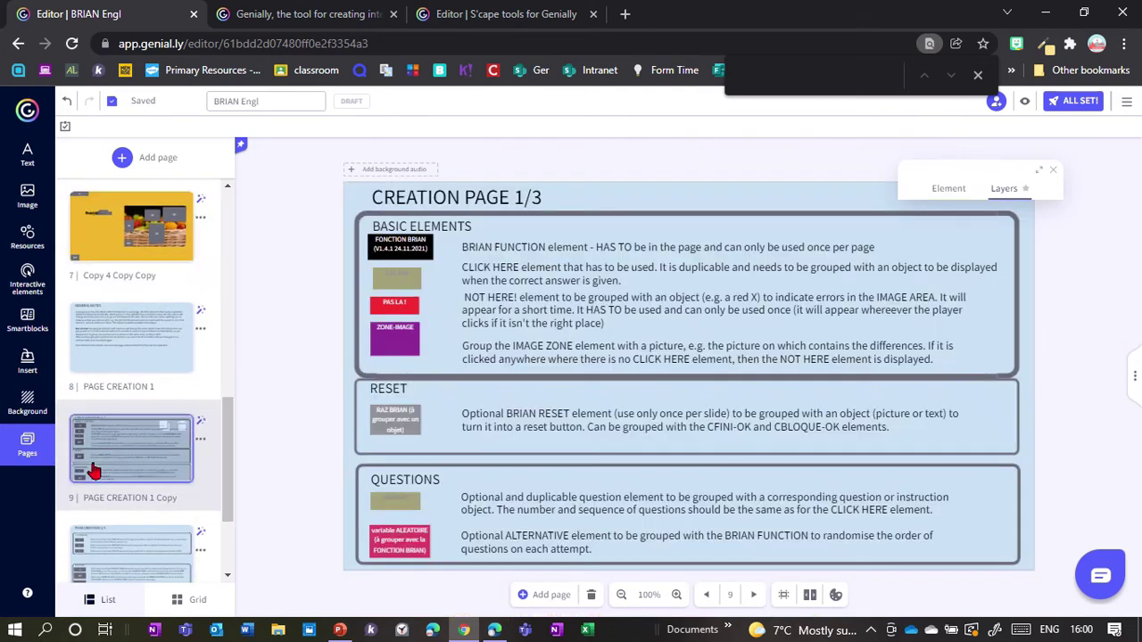
{"action": "left_click", "coordinate": [406, 546]}
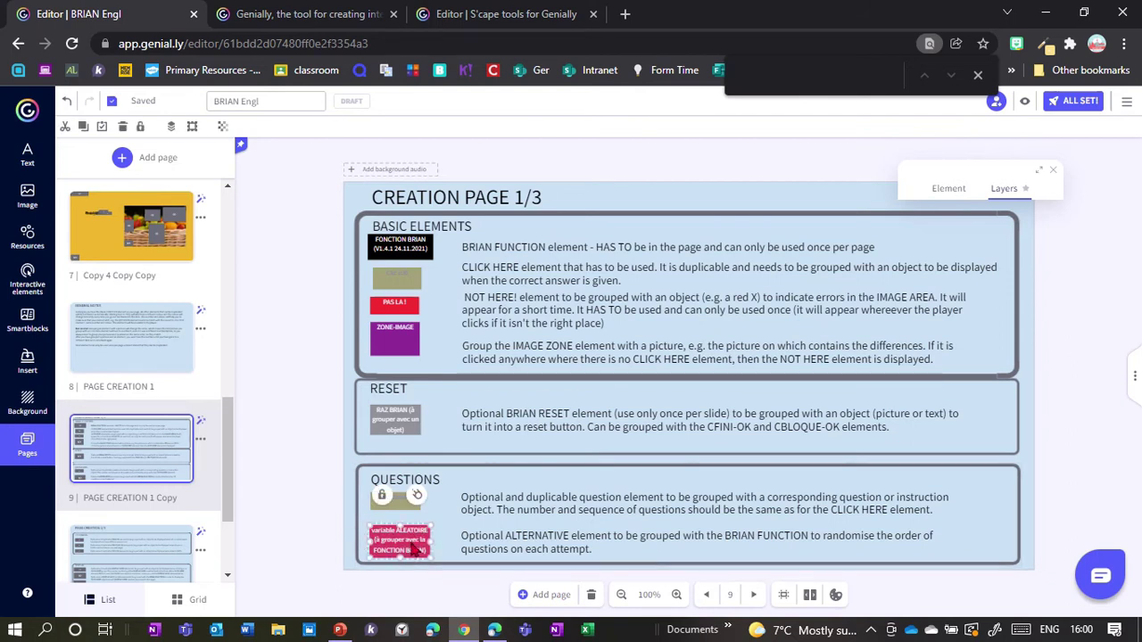
{"action": "left_click_drag", "start_coordinate": [230, 492], "coordinate": [229, 443]}
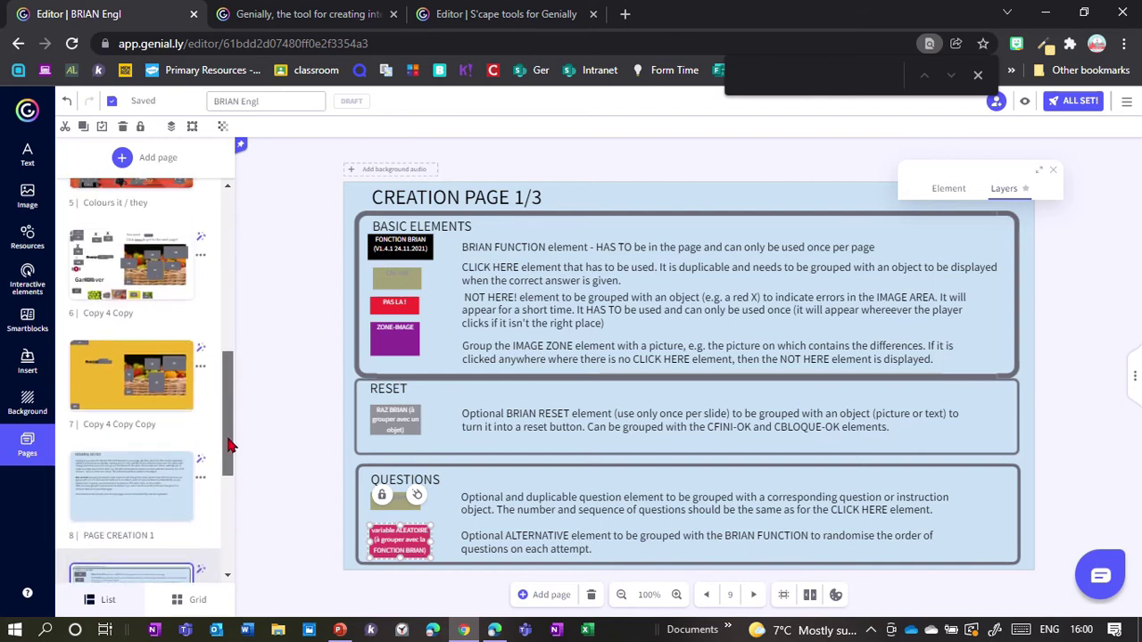
{"action": "left_click", "coordinate": [125, 399]}
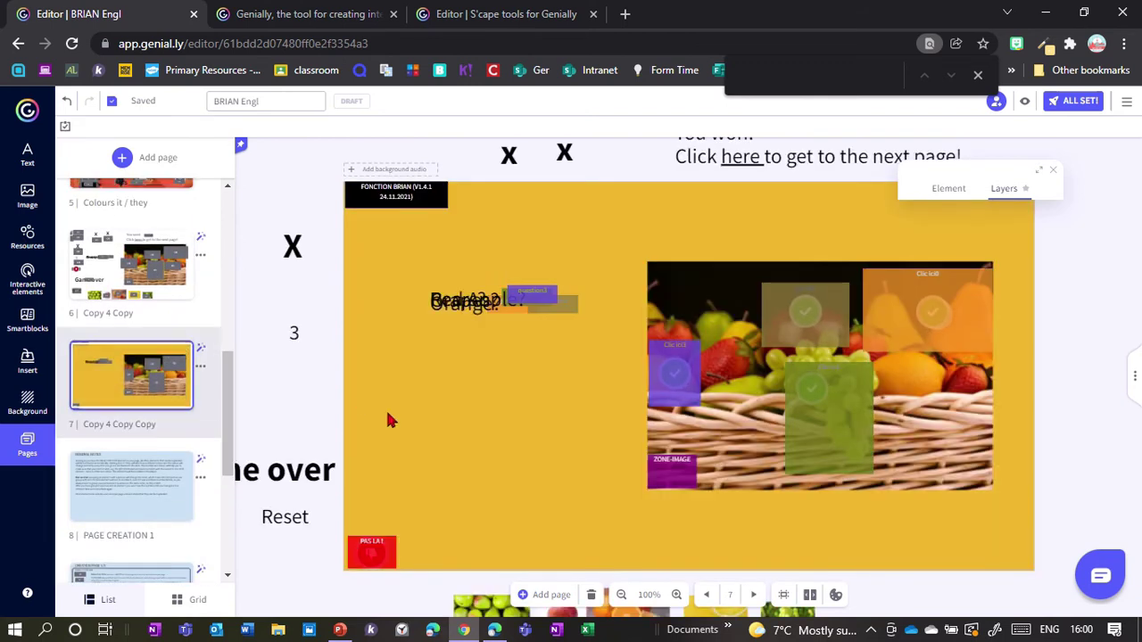
- Paste the variable ALEATOIRE element directly below the FONCTION BRIAN element and group the two
{"action": "left_click", "coordinate": [404, 537]}
{"action": "left_click_drag", "start_coordinate": [396, 297], "coordinate": [382, 225]}
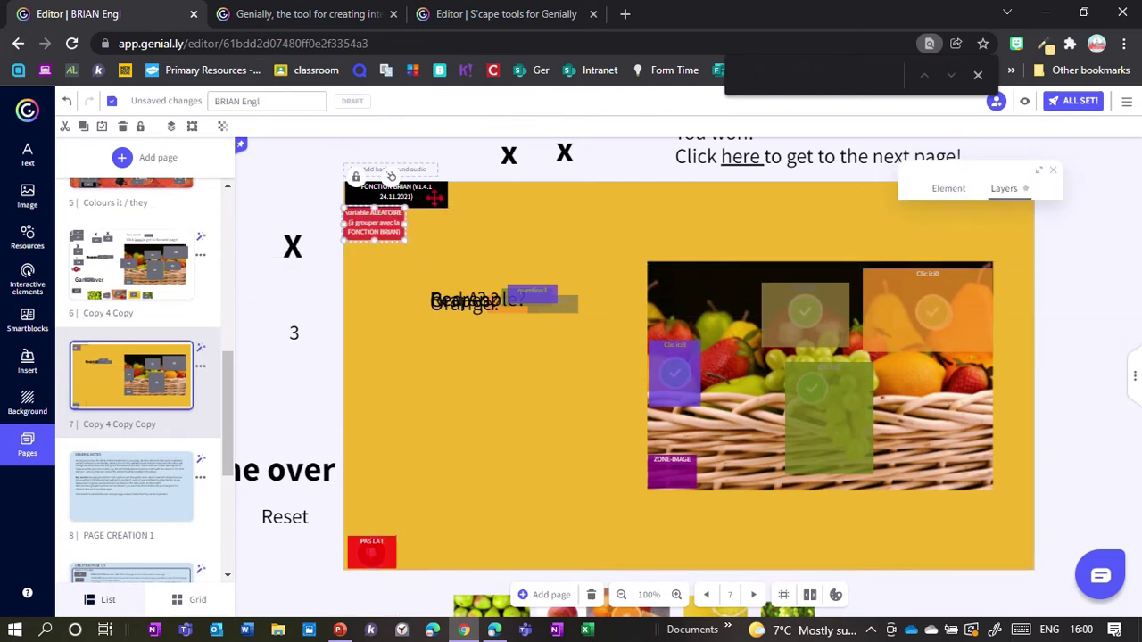
{"action": "left_click", "coordinate": [391, 178], "text": "shift"}
{"action": "left_click", "coordinate": [402, 154]}
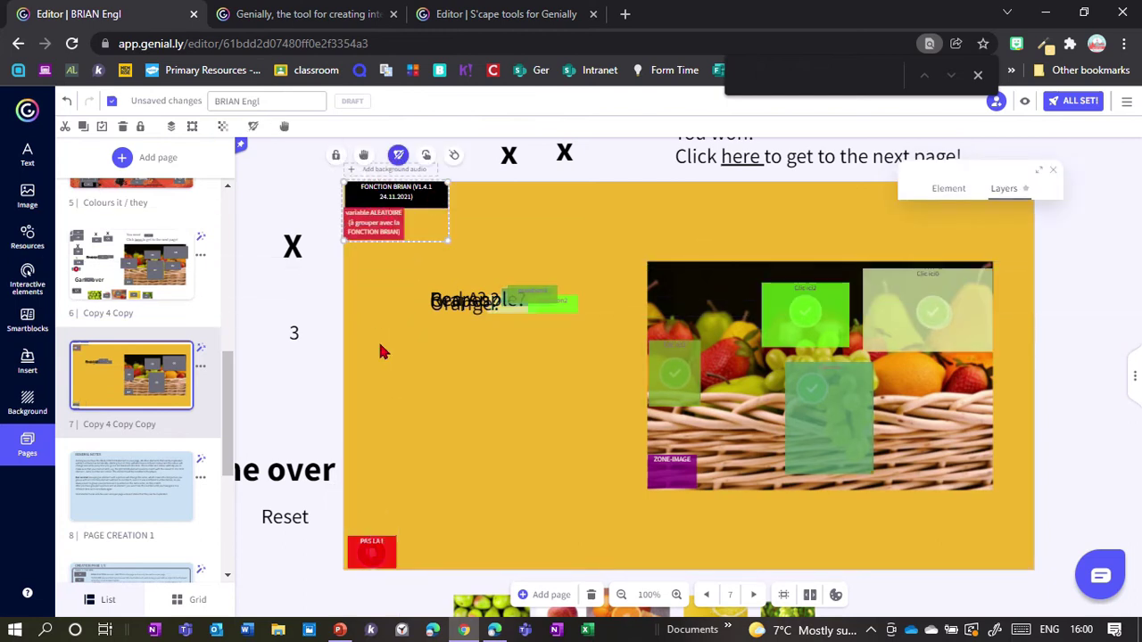
- Preview the randomised questions, answer Grapes? and Pears? on the picture, and return to the editor
{"action": "left_click", "coordinate": [1024, 101]}
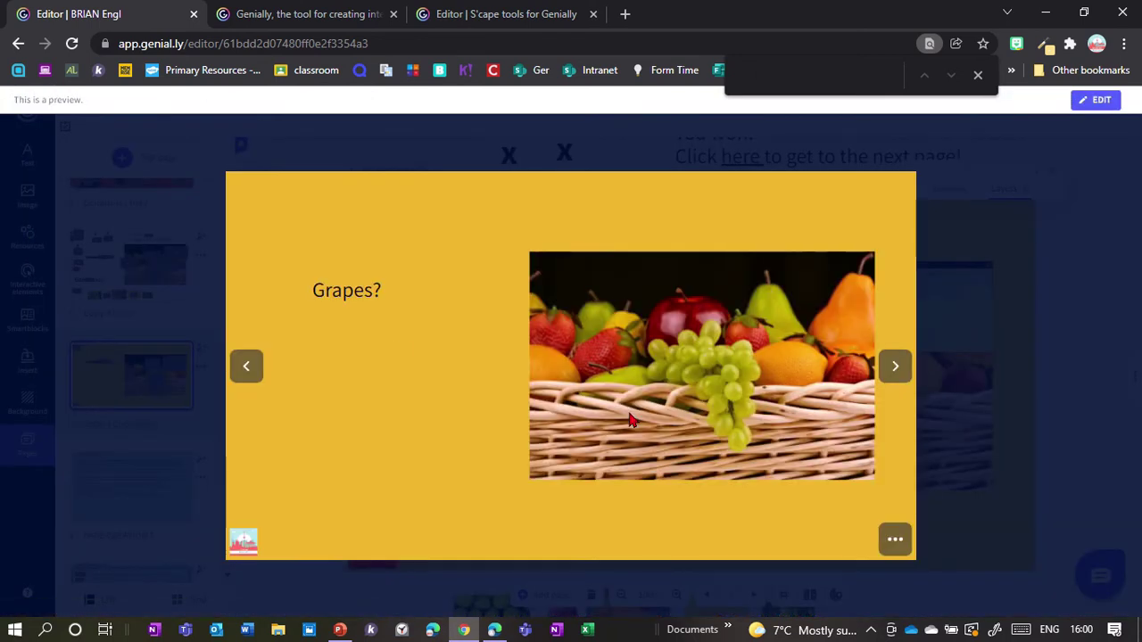
{"action": "left_click", "coordinate": [711, 384]}
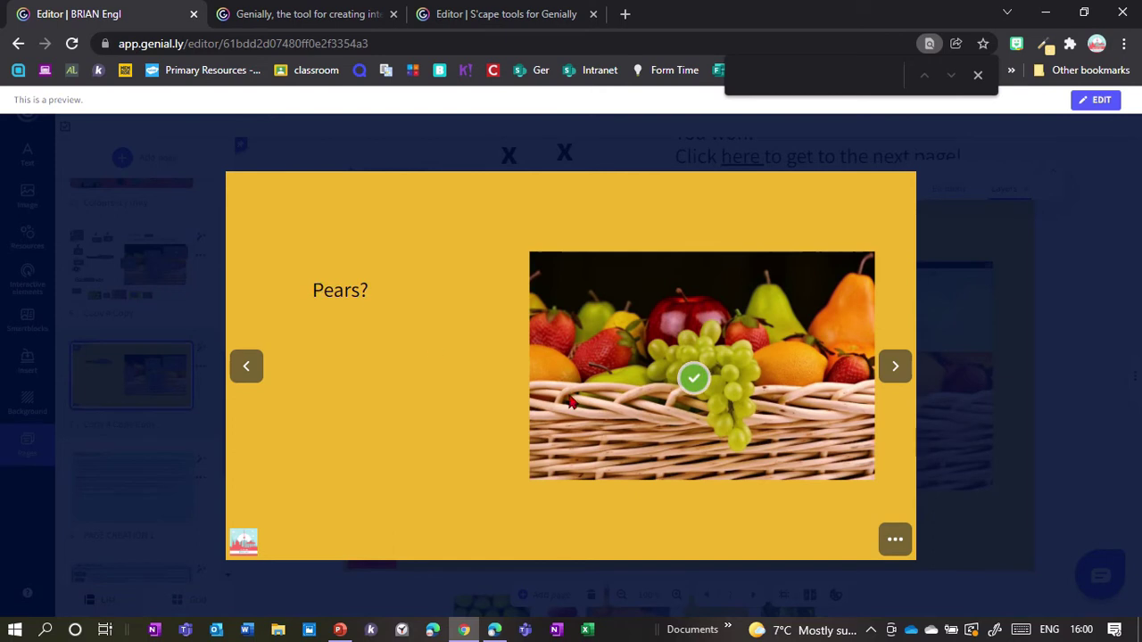
{"action": "left_click", "coordinate": [785, 303]}
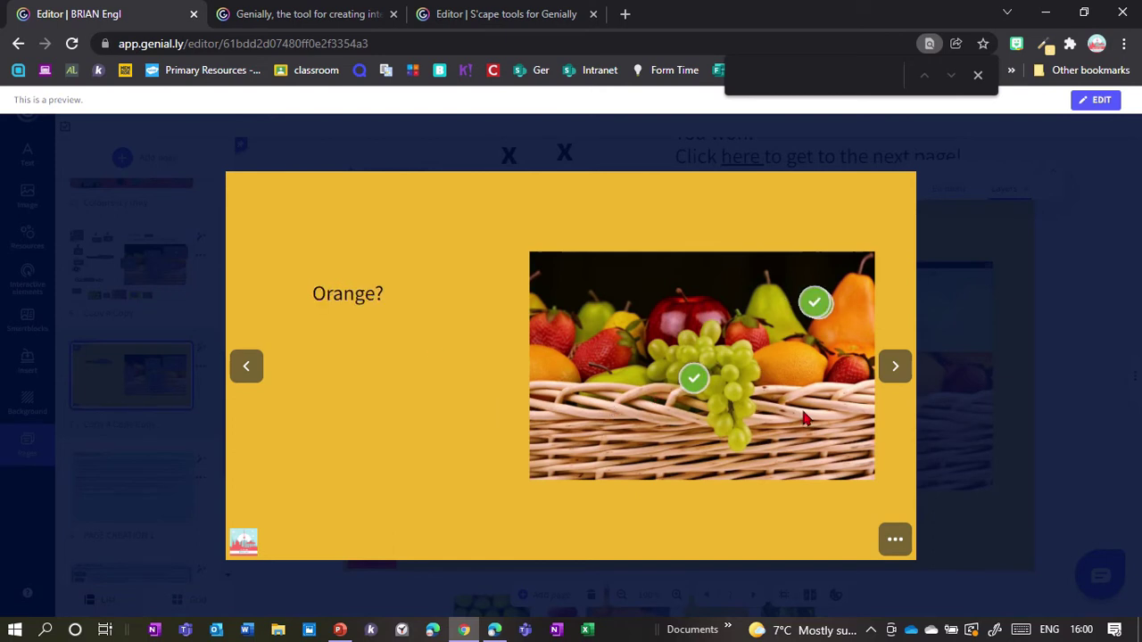
{"action": "key", "text": "Escape"}
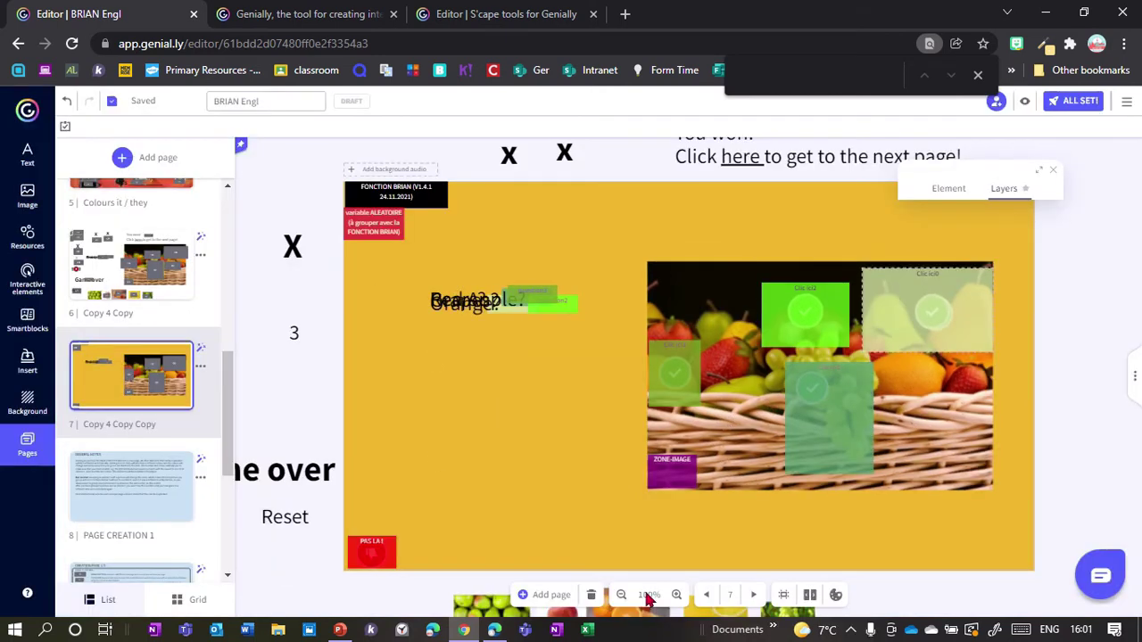
- Open PAGE CREATION 2/3, review the CFINI-OK and C100-OK feedback elements, and pick CFINI-OK for copying
{"action": "left_click_drag", "start_coordinate": [230, 384], "coordinate": [230, 482]}
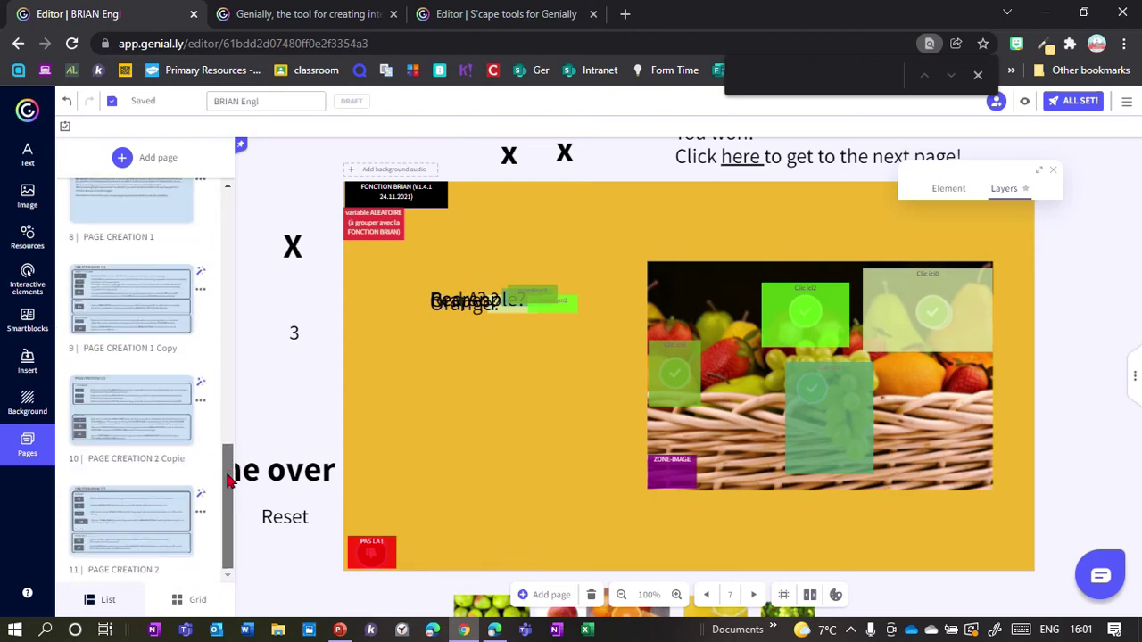
{"action": "left_click", "coordinate": [147, 445]}
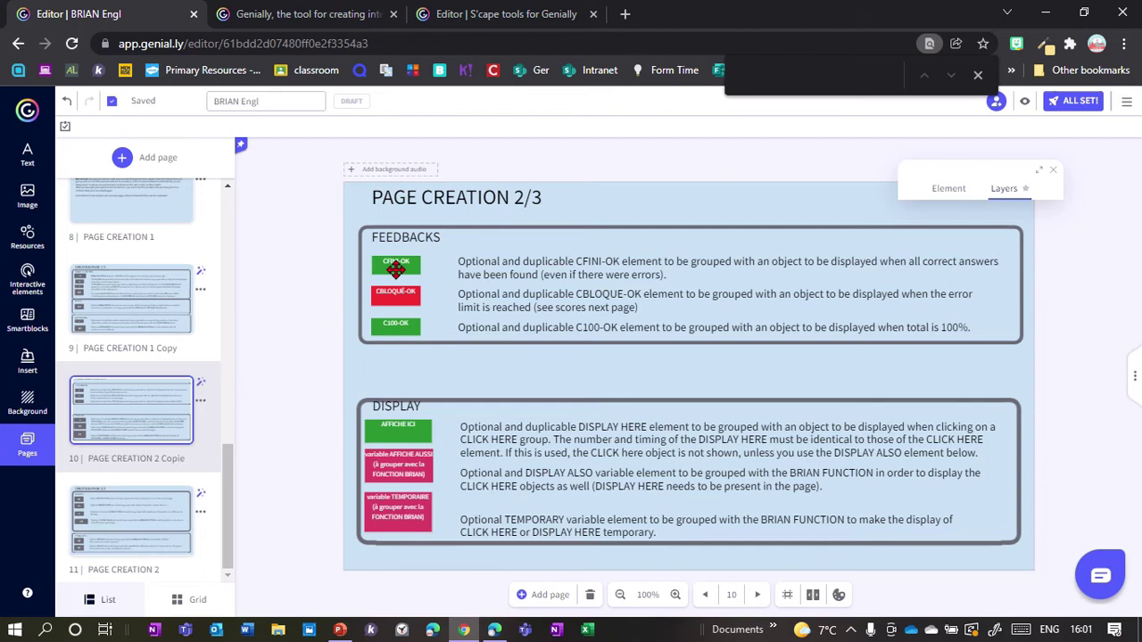
{"action": "scroll", "coordinate": [395, 269], "scroll_direction": "up", "scroll_amount": 2, "text": "ctrl"}
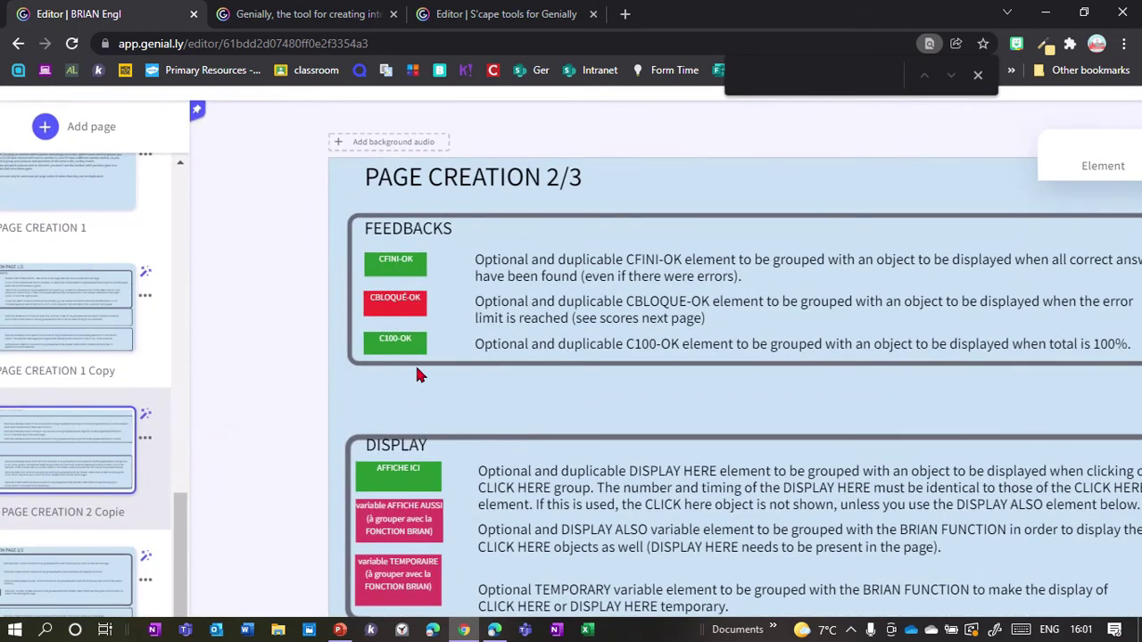
{"action": "left_click", "coordinate": [401, 342]}
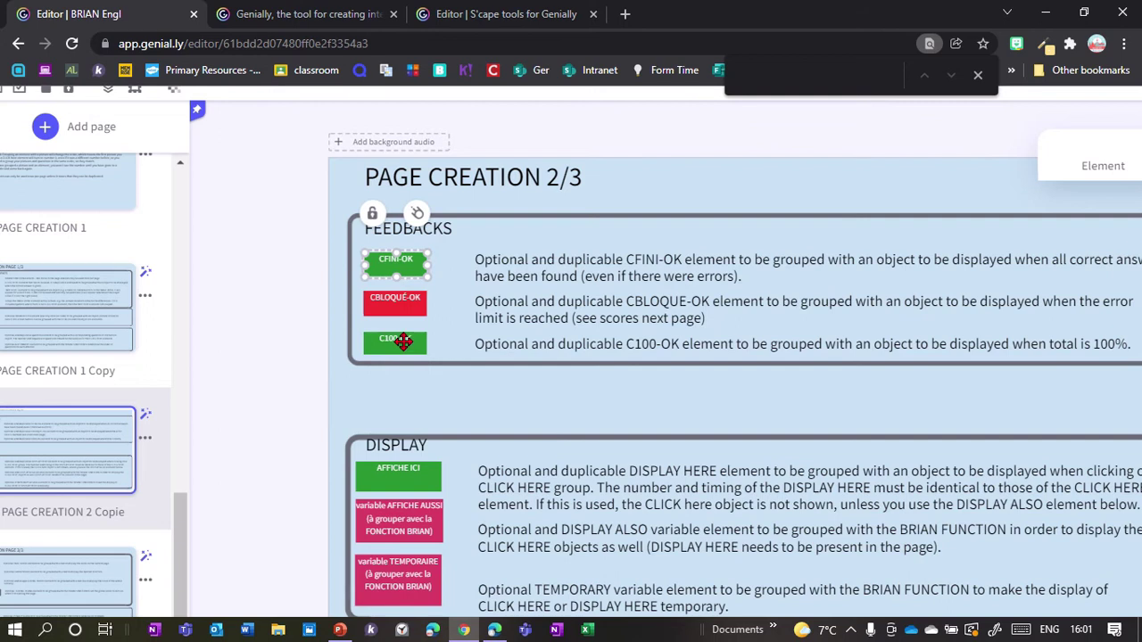
{"action": "left_click", "coordinate": [403, 342]}
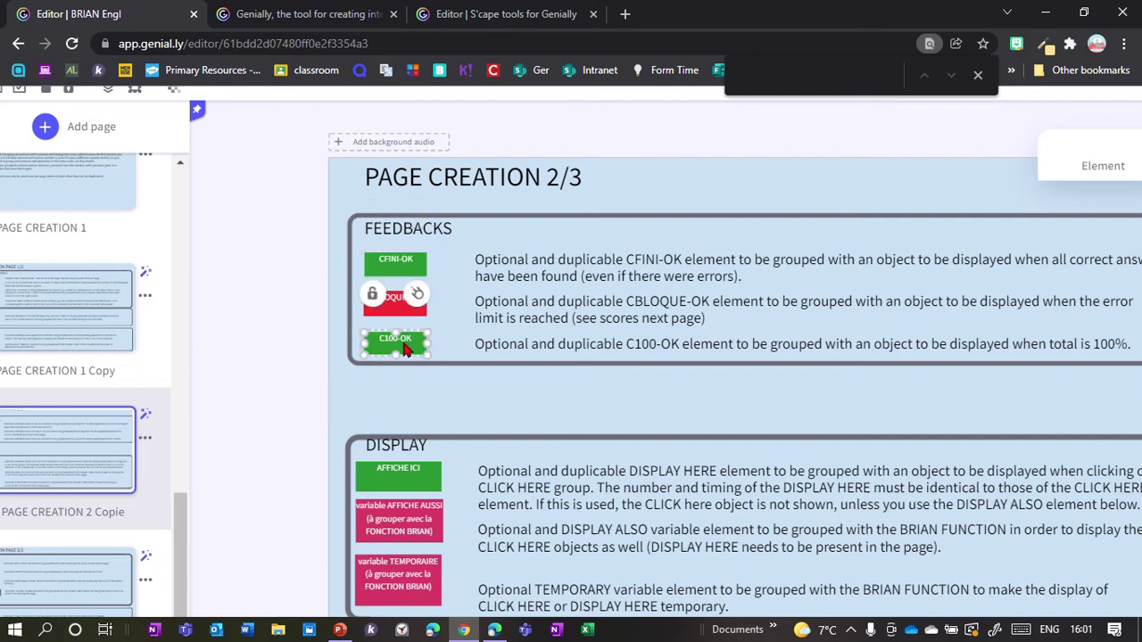
{"action": "left_click", "coordinate": [396, 265]}
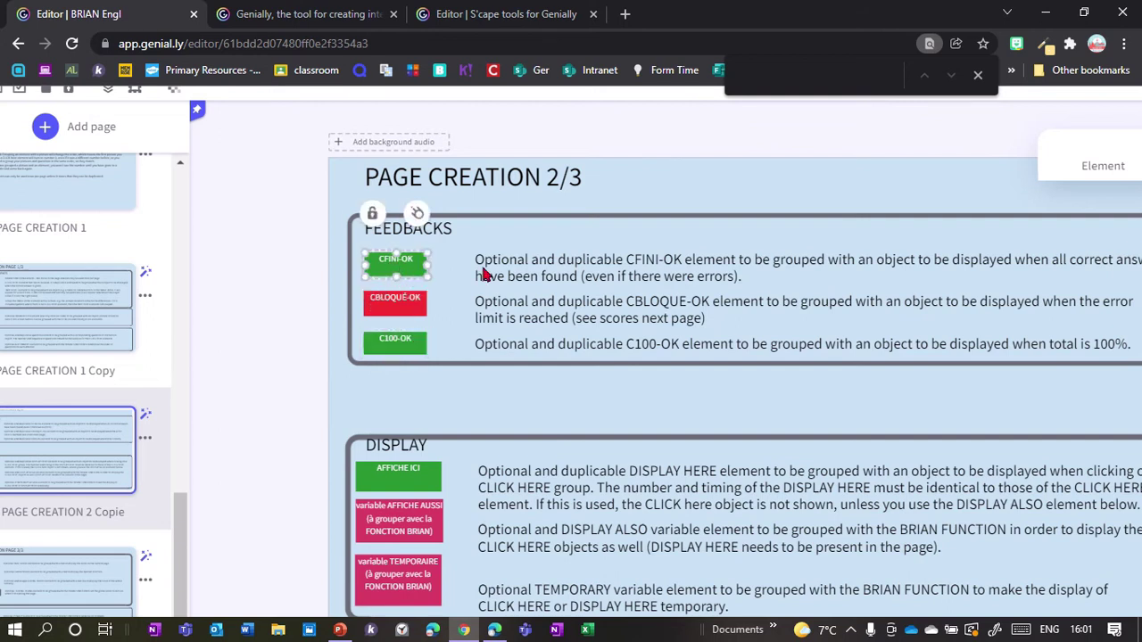
{"action": "left_click", "coordinate": [402, 341]}
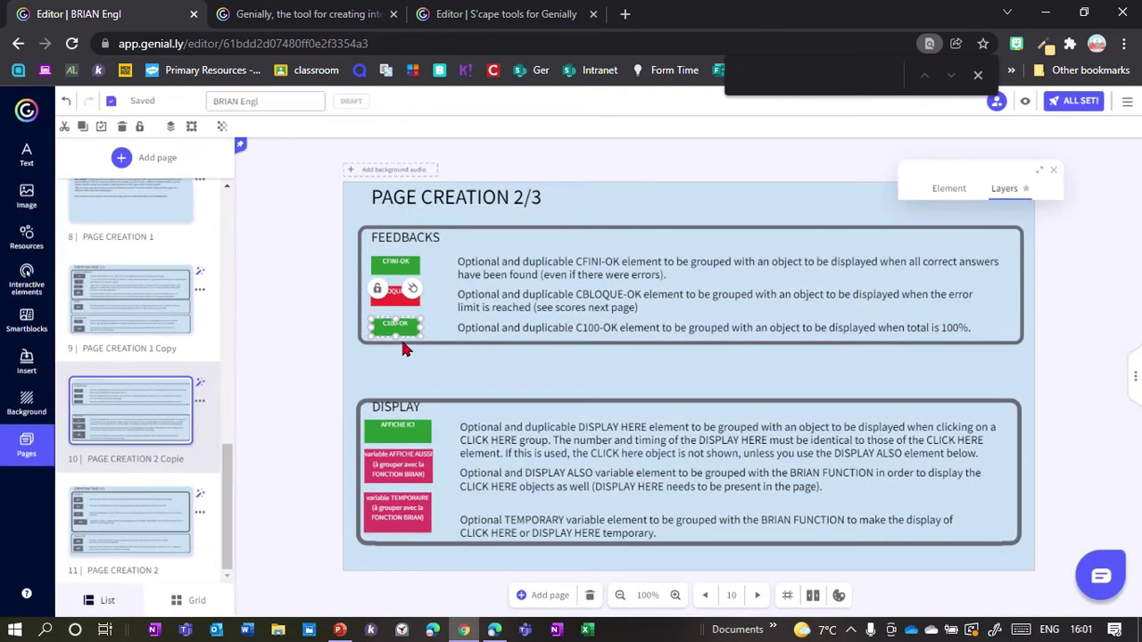
{"action": "left_click", "coordinate": [398, 269]}
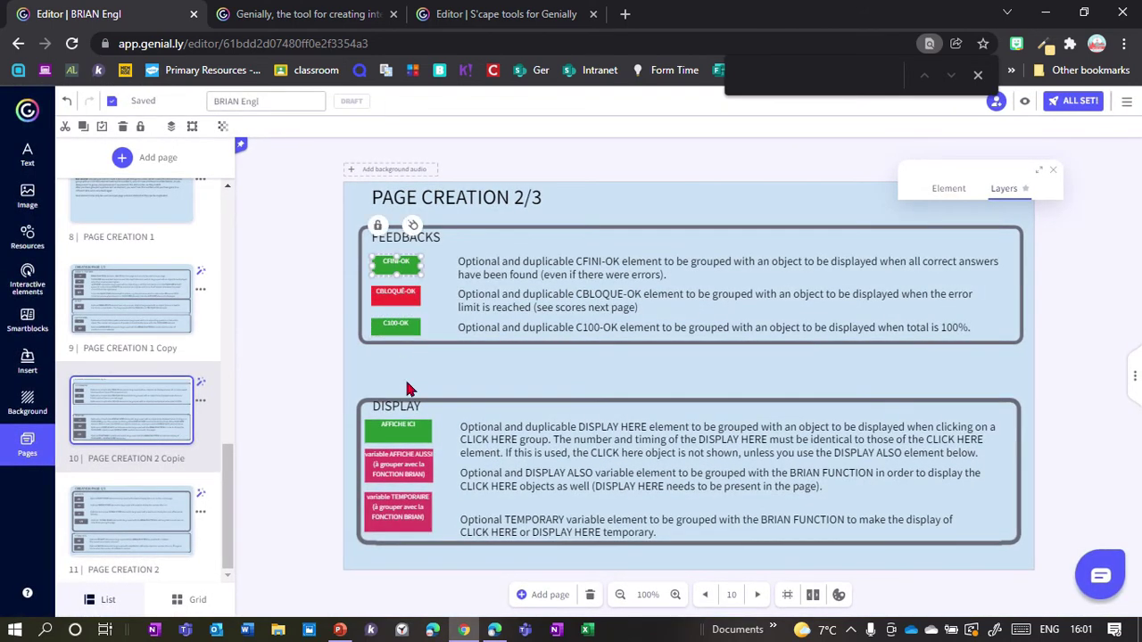
- Place the CFINI-OK element on the yellow page beside the "You won!" text, moved onto the page, and group them
{"action": "scroll", "coordinate": [230, 439], "scroll_direction": "up", "scroll_amount": 3}
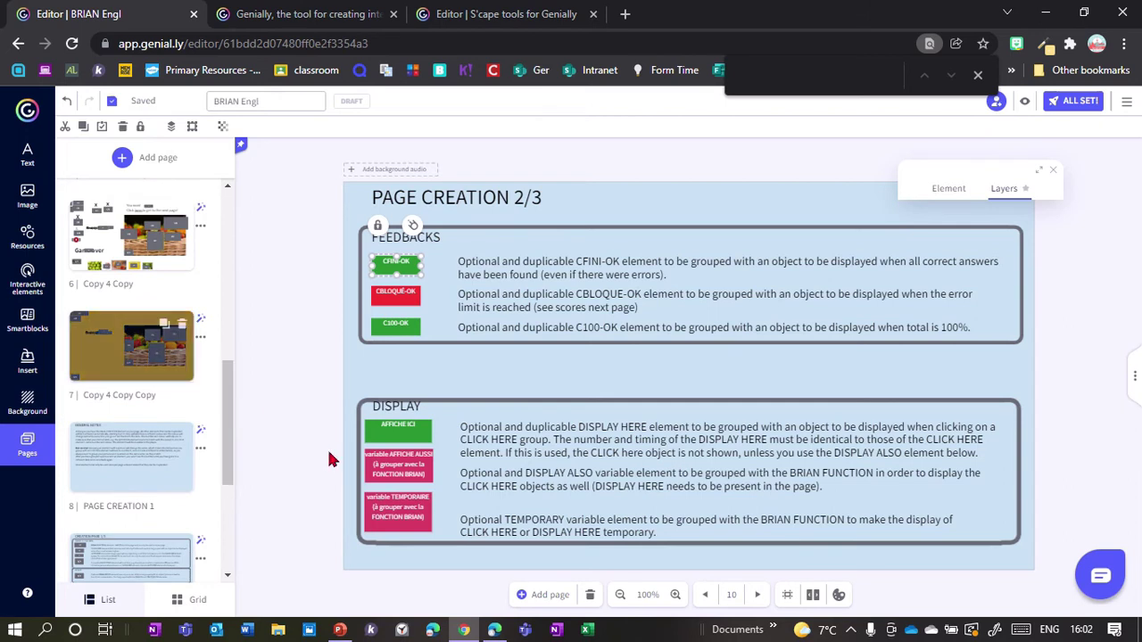
{"action": "left_click", "coordinate": [131, 346]}
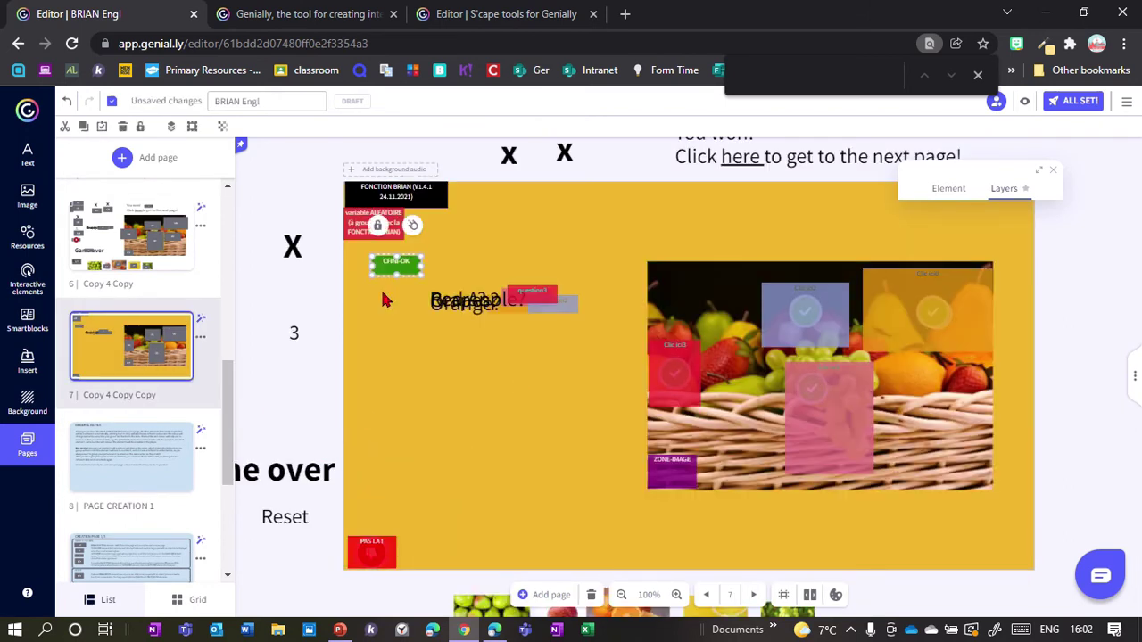
{"action": "left_click_drag", "start_coordinate": [396, 265], "coordinate": [560, 243]}
{"action": "left_click_drag", "start_coordinate": [724, 181], "coordinate": [561, 214]}
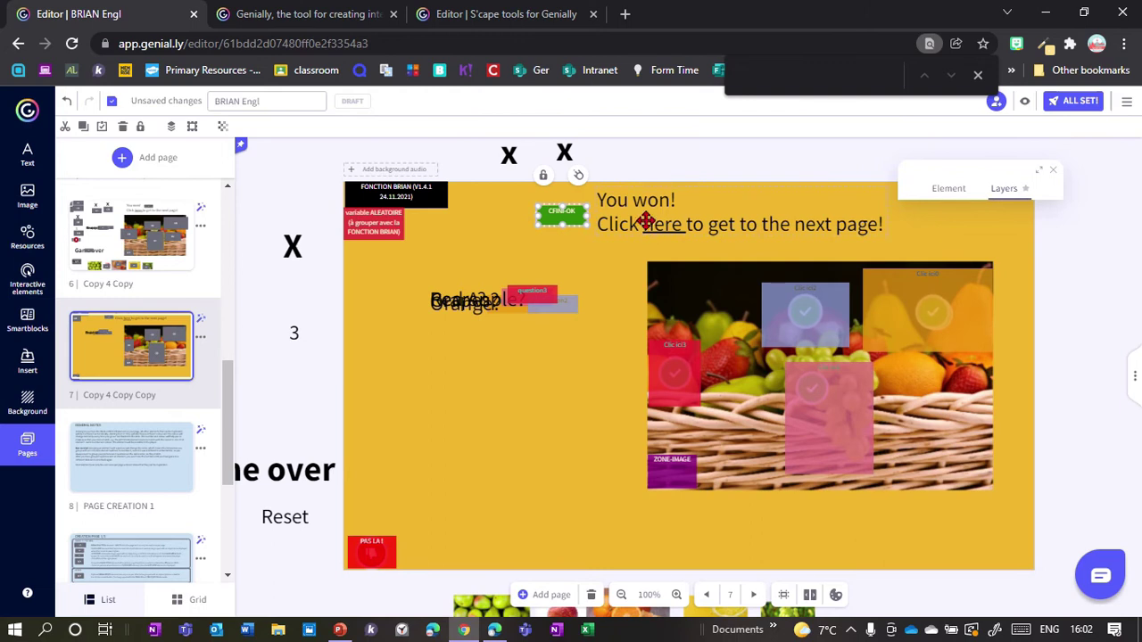
{"action": "left_click", "coordinate": [646, 222]}
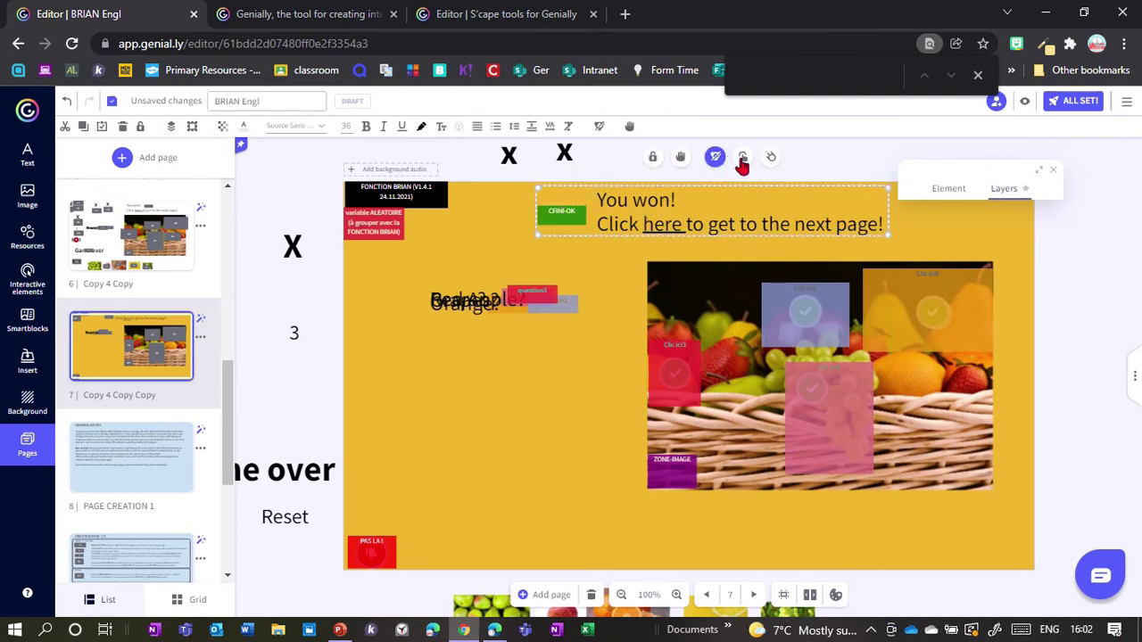
- Give the "You won!" text a Go to page interactivity that leads to the next page, and save it
{"action": "left_click", "coordinate": [742, 158]}
{"action": "left_click", "coordinate": [629, 312]}
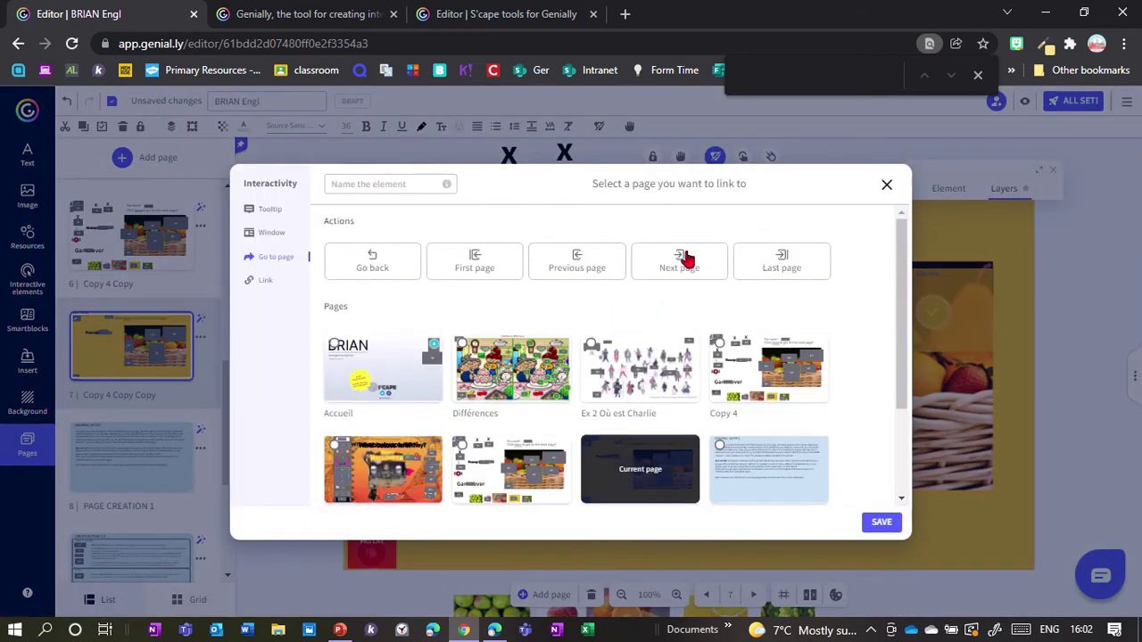
{"action": "left_click", "coordinate": [679, 261]}
{"action": "left_click", "coordinate": [882, 524]}
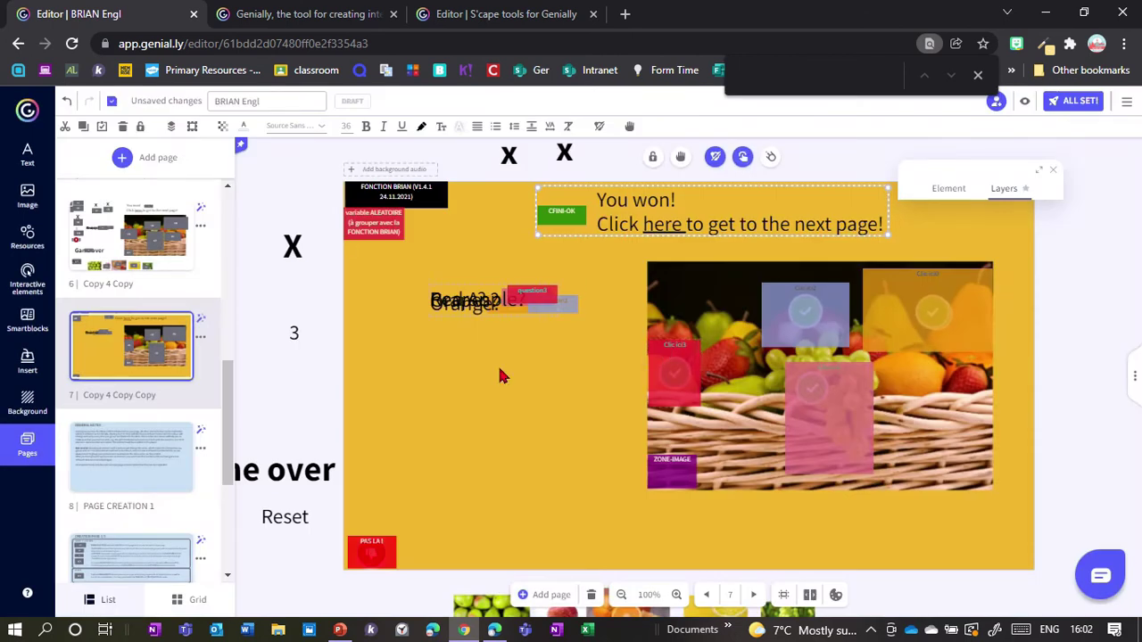
- Preview the page, answer Pears?, Grapes?, Red Apple? and Orange? on the picture, and go back to PAGE CREATION 2/3
{"action": "left_click", "coordinate": [1025, 106]}
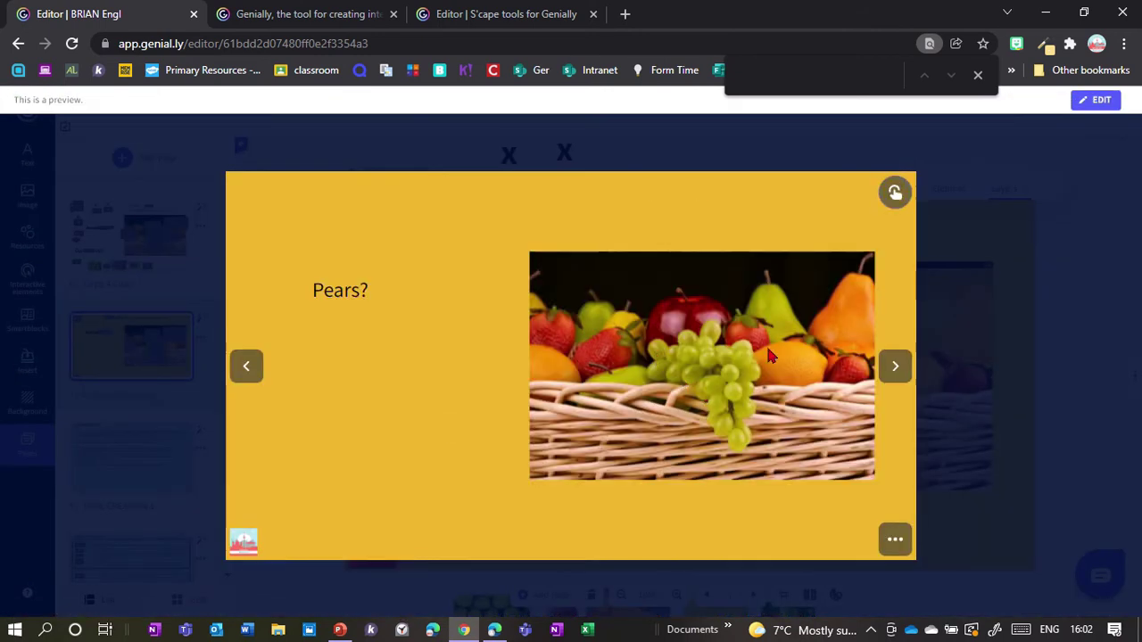
{"action": "left_click", "coordinate": [768, 318]}
{"action": "left_click", "coordinate": [705, 377]}
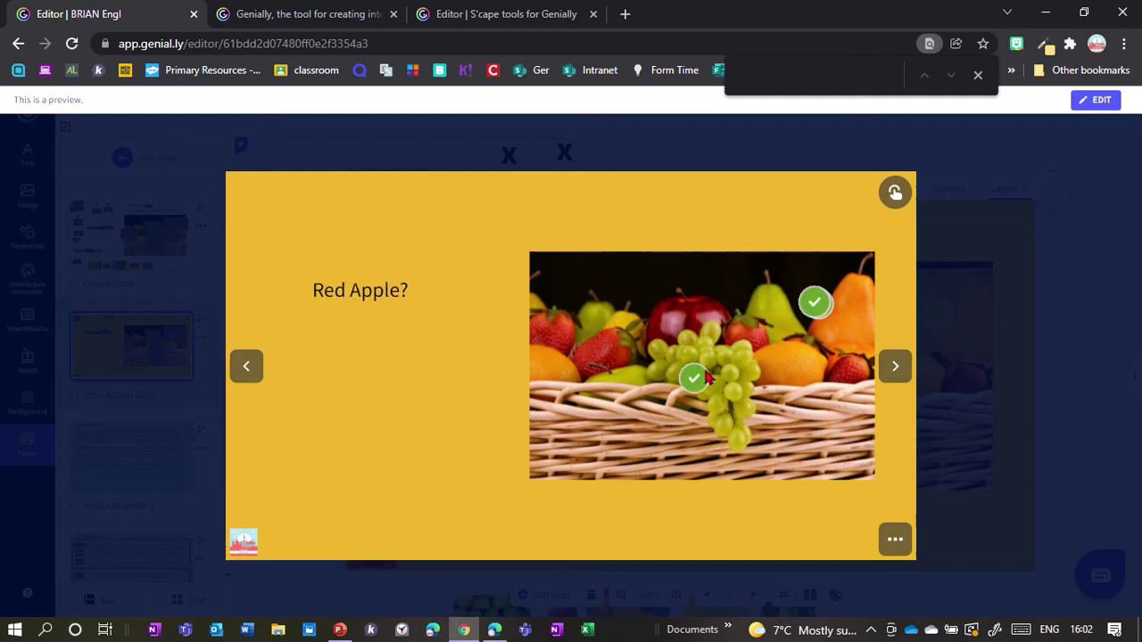
{"action": "left_click", "coordinate": [701, 325]}
{"action": "left_click", "coordinate": [560, 376]}
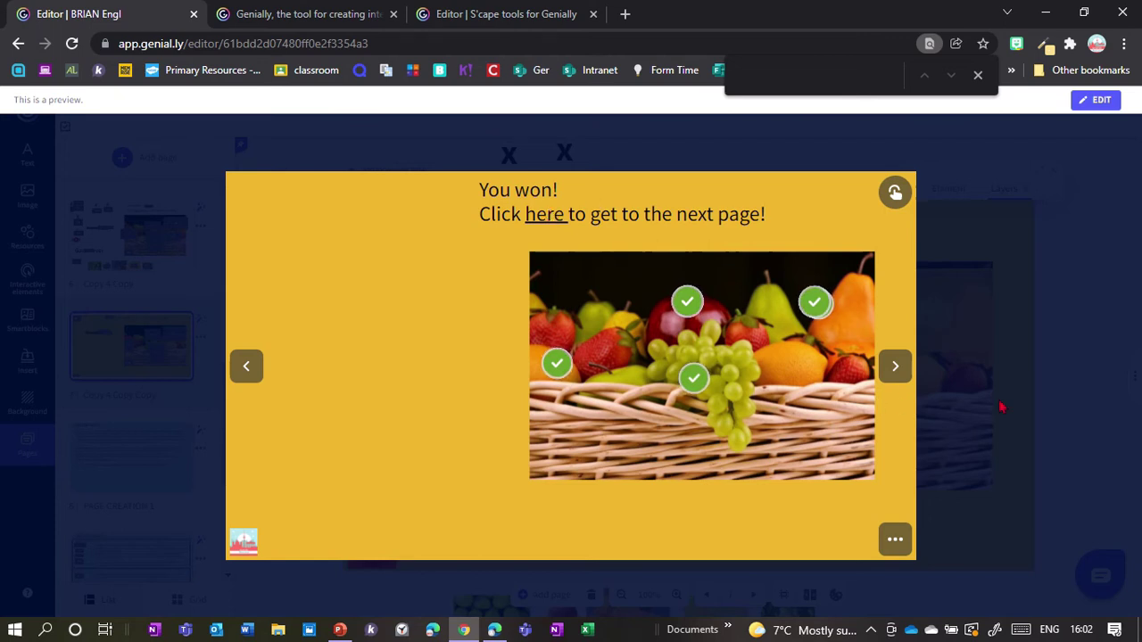
{"action": "key", "text": "Escape"}
{"action": "left_click", "coordinate": [133, 450]}
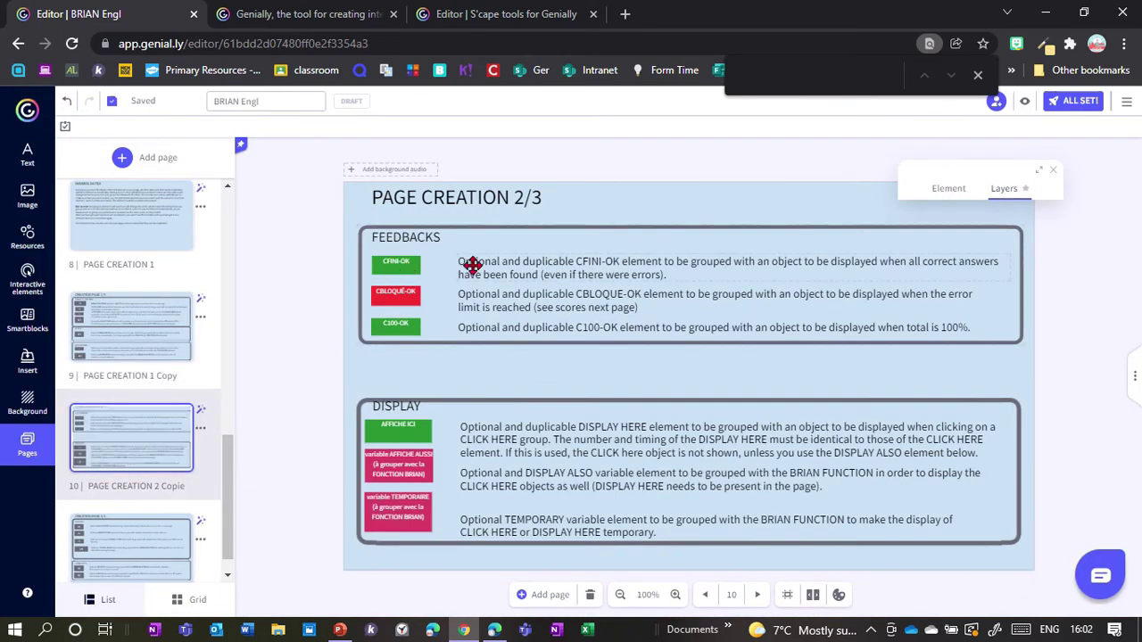
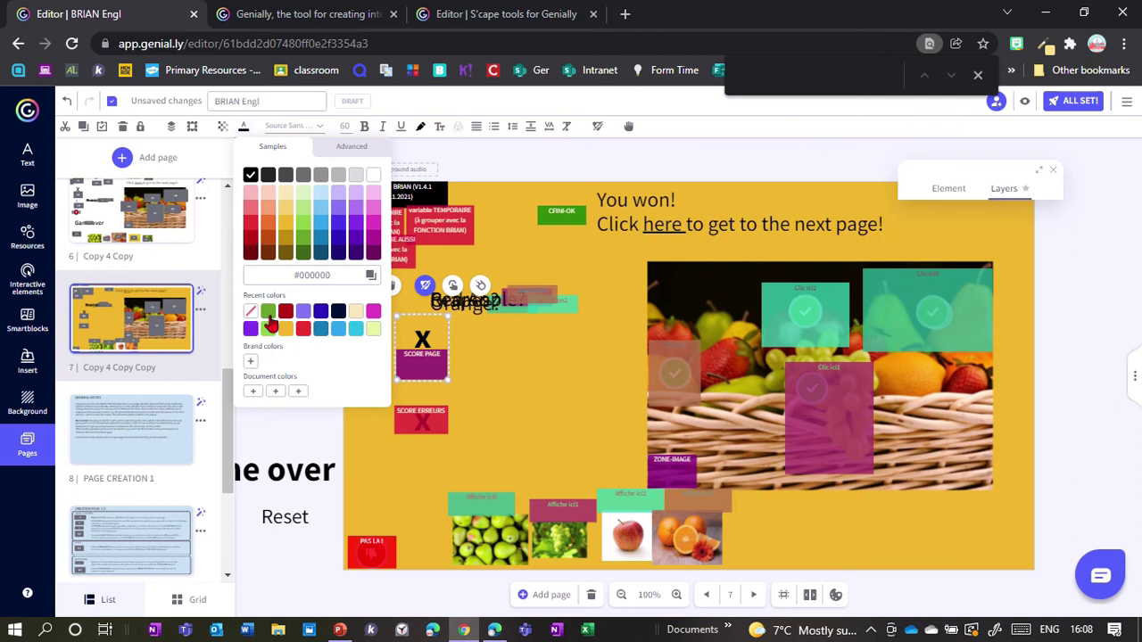
- Colour the X grouped with the SCORE PAGE element green (#66A329) and check the score counters in the preview
{"action": "left_click", "coordinate": [268, 311]}
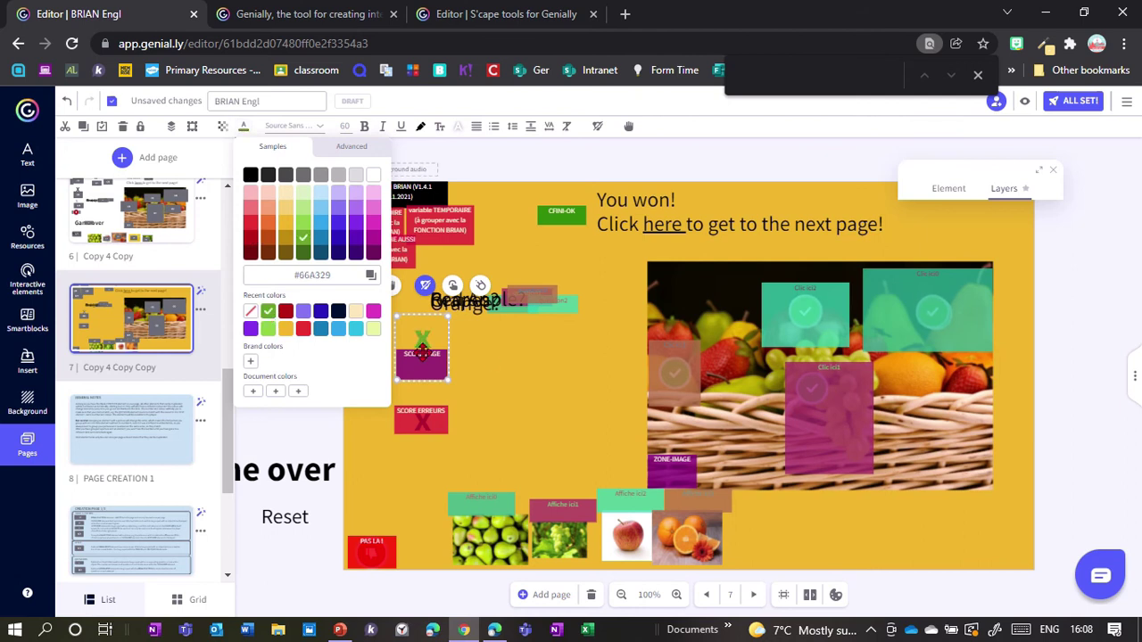
{"action": "left_click", "coordinate": [1025, 101]}
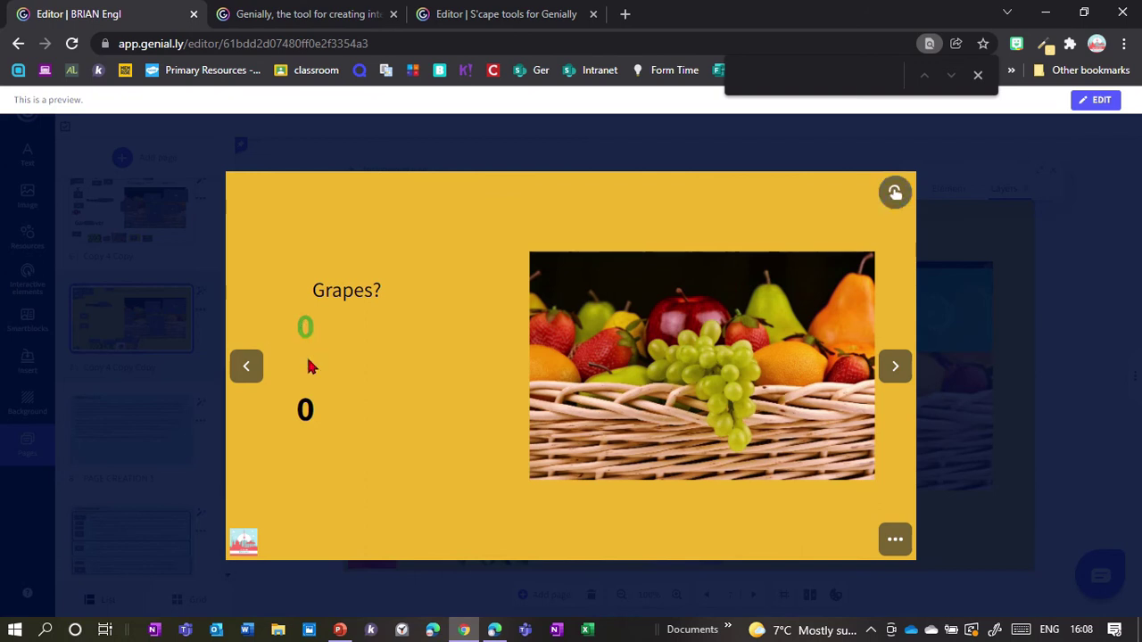
{"action": "left_click", "coordinate": [939, 427]}
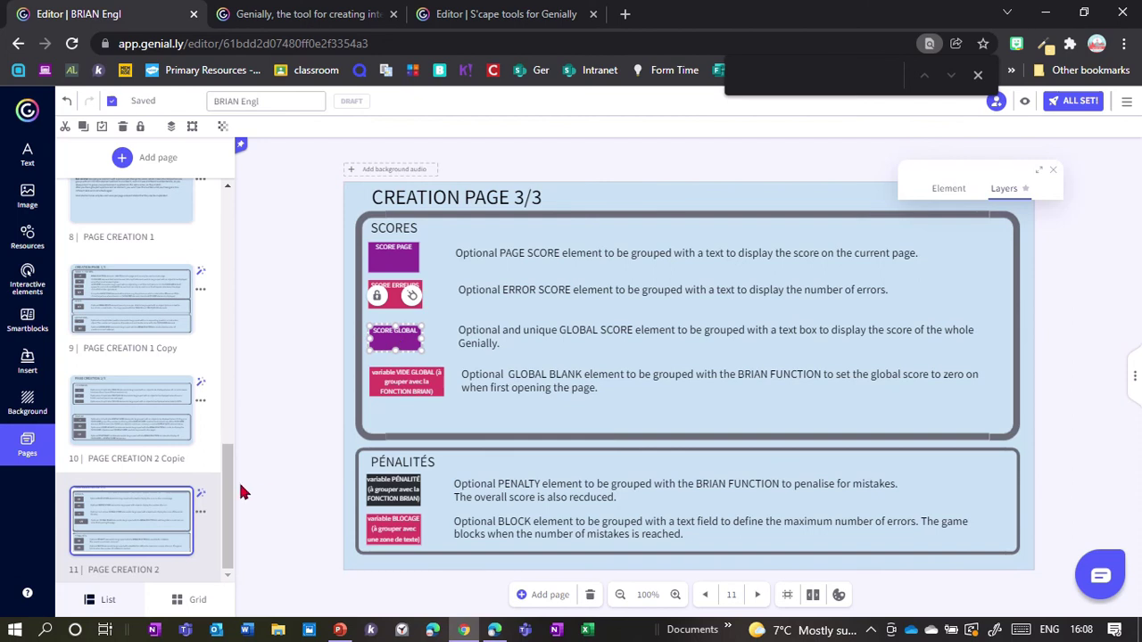
- Add the SCORE GLOBAL element to the yellow fruit basket page, place the black X on it, and group the two
{"action": "left_click_drag", "start_coordinate": [229, 489], "coordinate": [235, 375]}
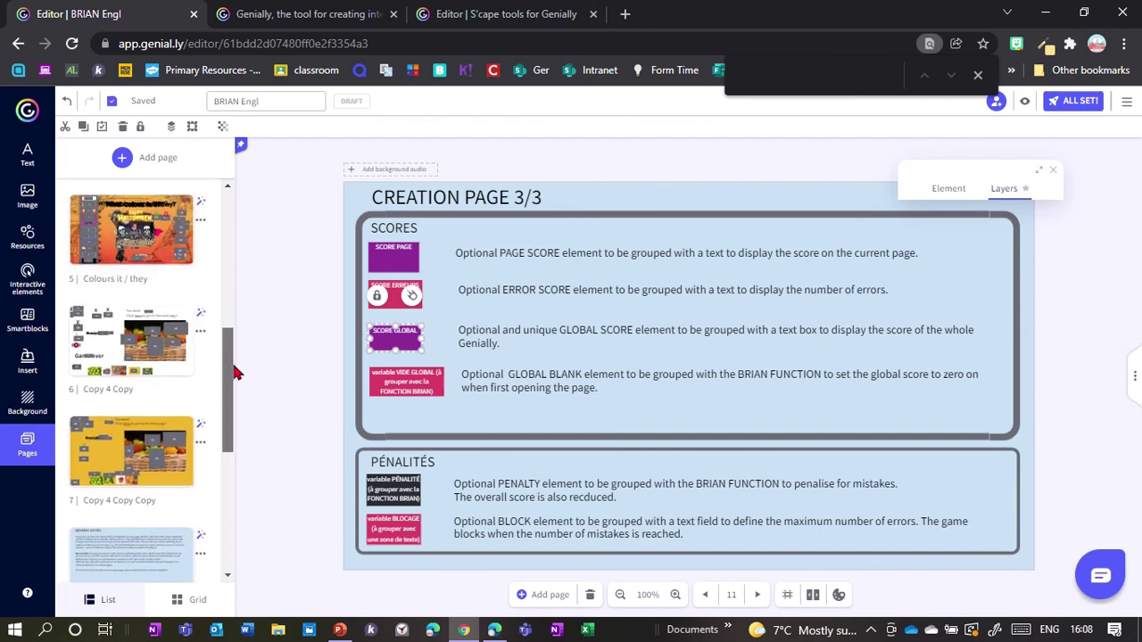
{"action": "left_click", "coordinate": [165, 429]}
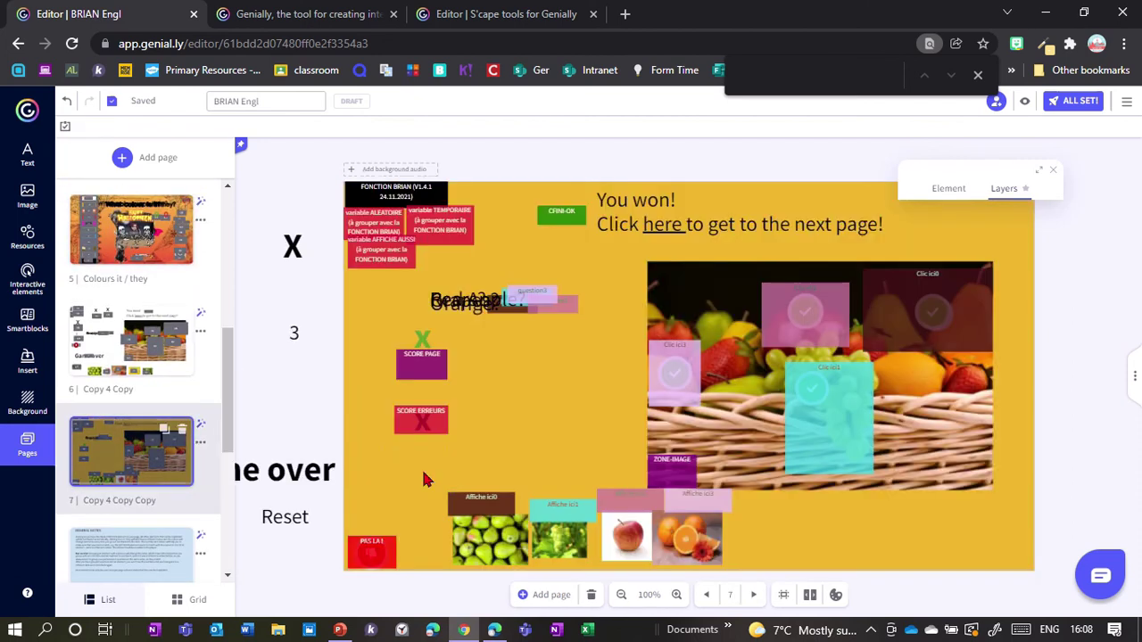
{"action": "key", "text": "ctrl+v"}
{"action": "left_click_drag", "start_coordinate": [382, 343], "coordinate": [497, 429]}
{"action": "left_click_drag", "start_coordinate": [287, 243], "coordinate": [511, 397]}
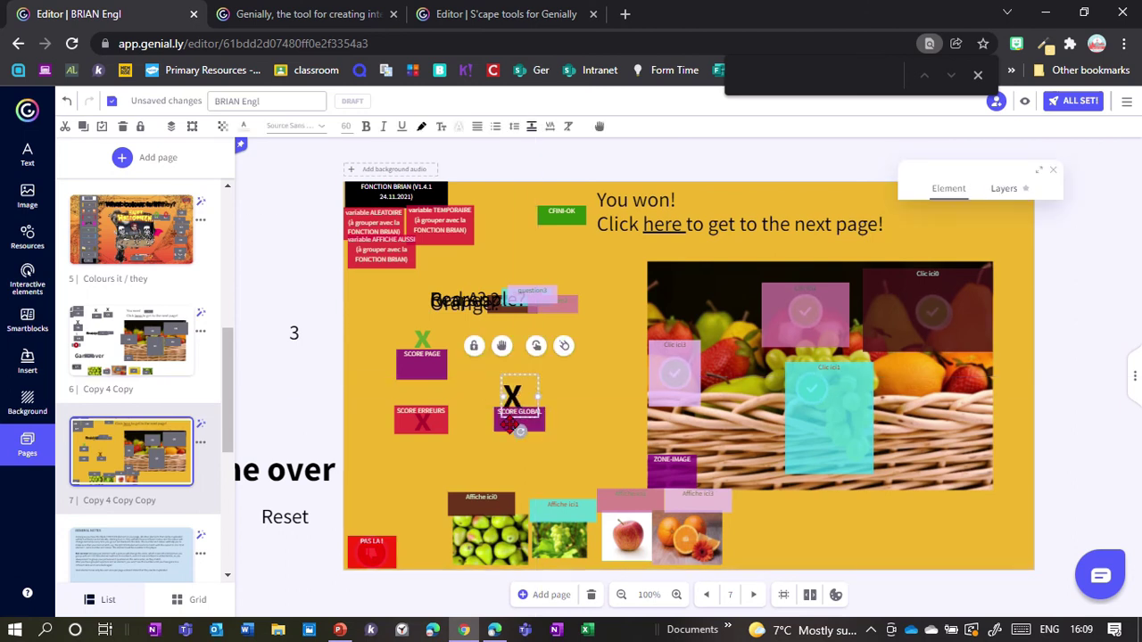
{"action": "left_click", "coordinate": [508, 423], "text": "shift"}
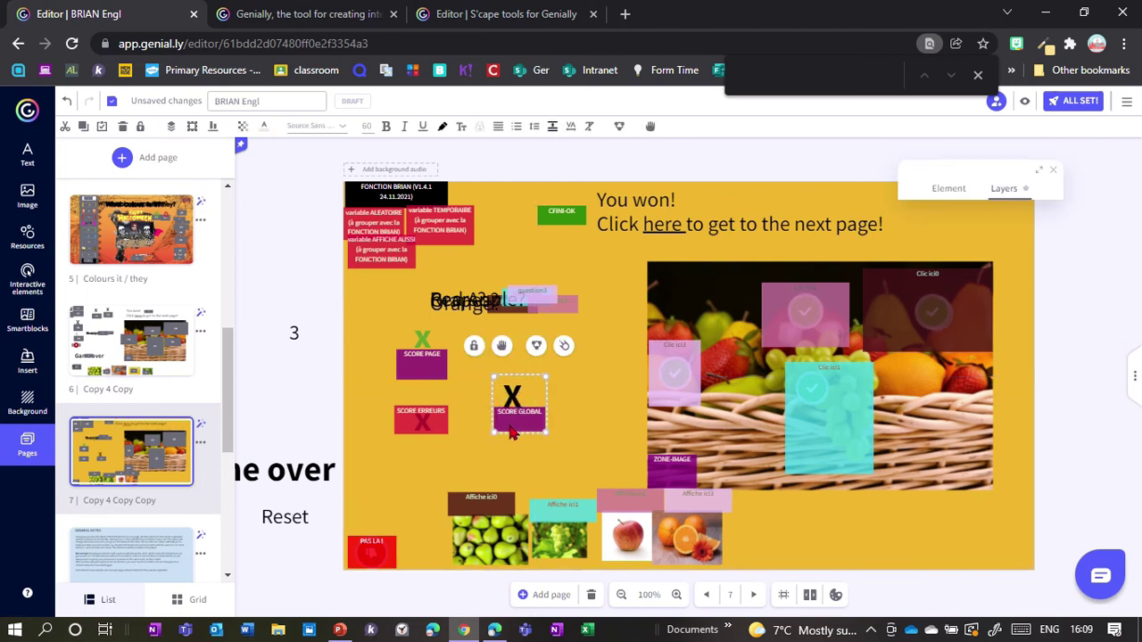
{"action": "left_click", "coordinate": [536, 348]}
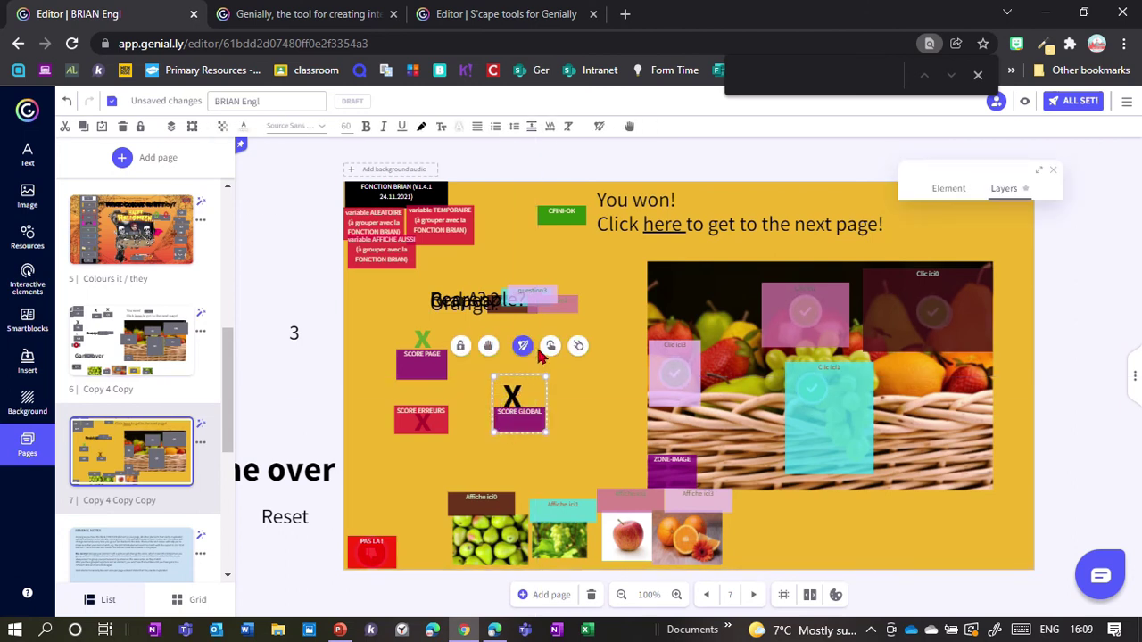
- Preview the page, answer Grapes? on the picture to check the global score, and return to the editor
{"action": "left_click", "coordinate": [1026, 101]}
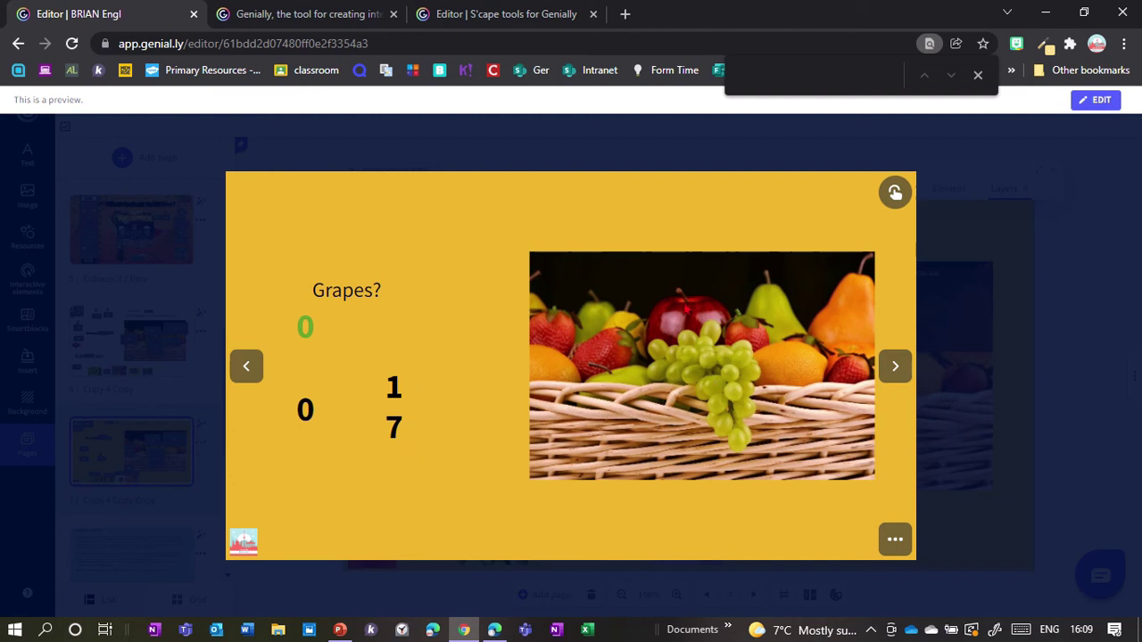
{"action": "left_click", "coordinate": [709, 399]}
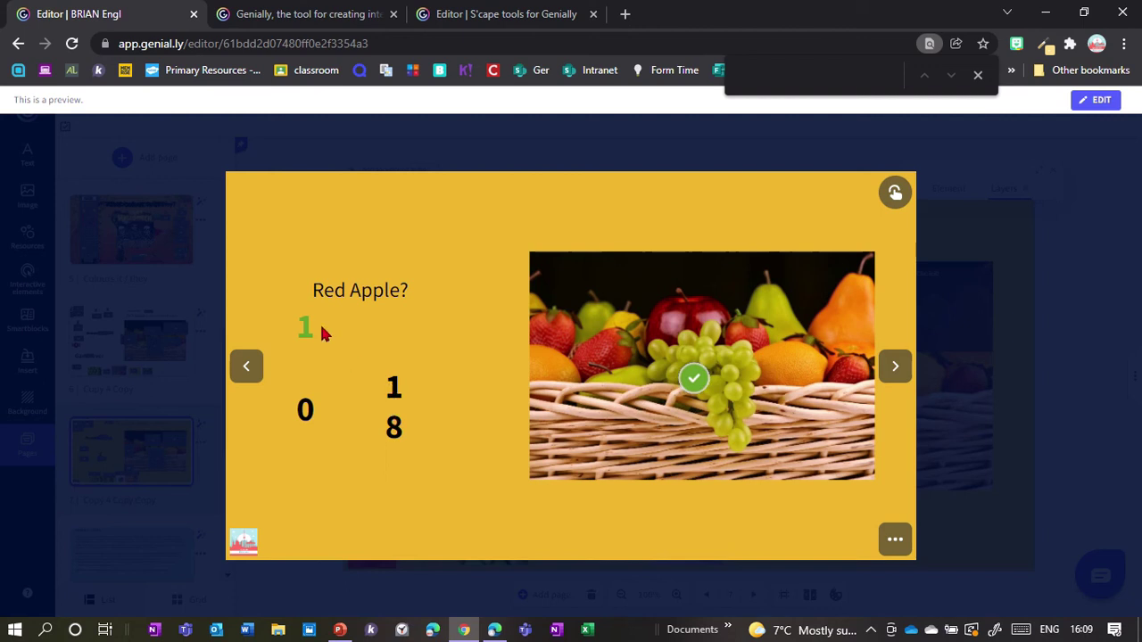
{"action": "left_click", "coordinate": [946, 405]}
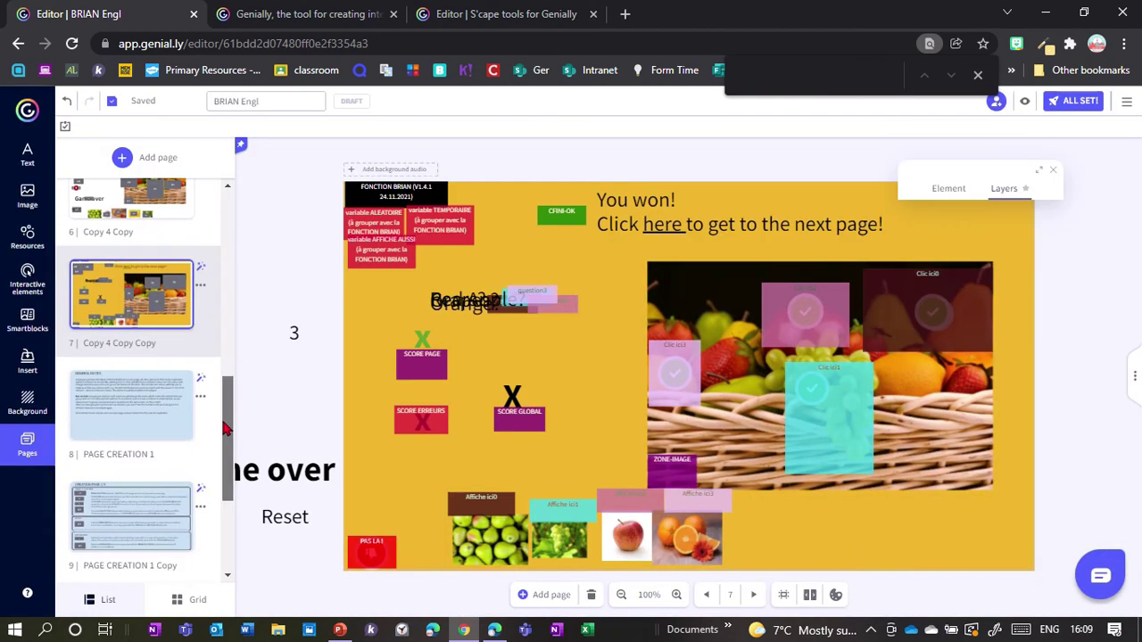
- Copy the VIDE GLOBAL variable from CREATION PAGE 3/3 onto the yellow page beside FONCTION BRIAN and group it with the function elements
{"action": "left_click", "coordinate": [137, 523]}
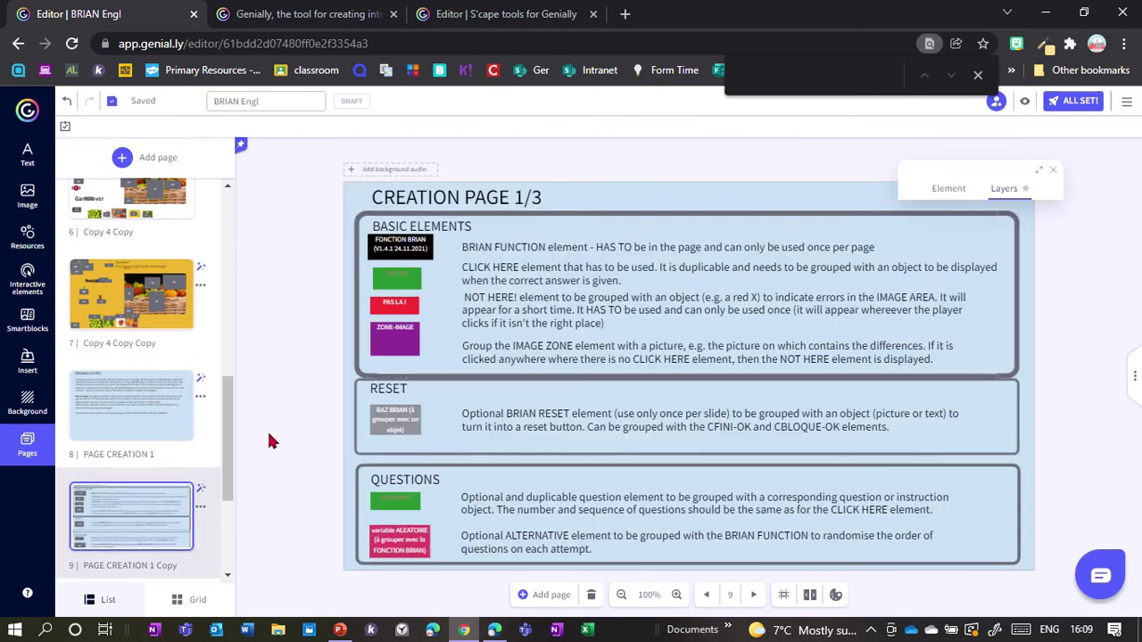
{"action": "scroll", "coordinate": [229, 534], "scroll_direction": "down", "scroll_amount": 2}
{"action": "left_click", "coordinate": [117, 536]}
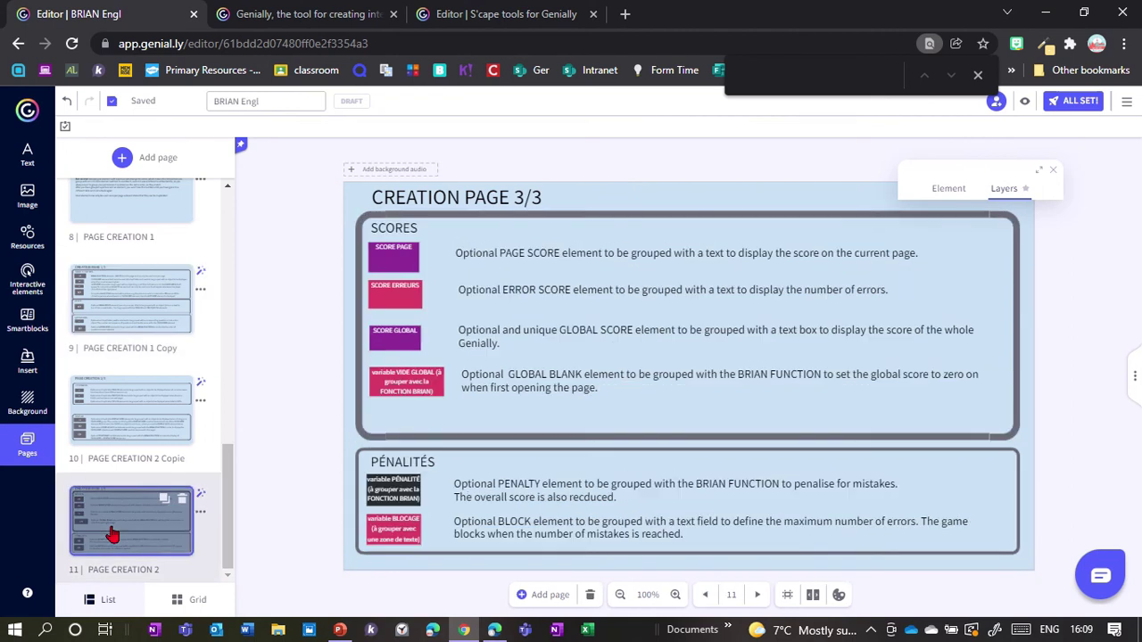
{"action": "left_click_drag", "start_coordinate": [406, 382], "coordinate": [402, 380]}
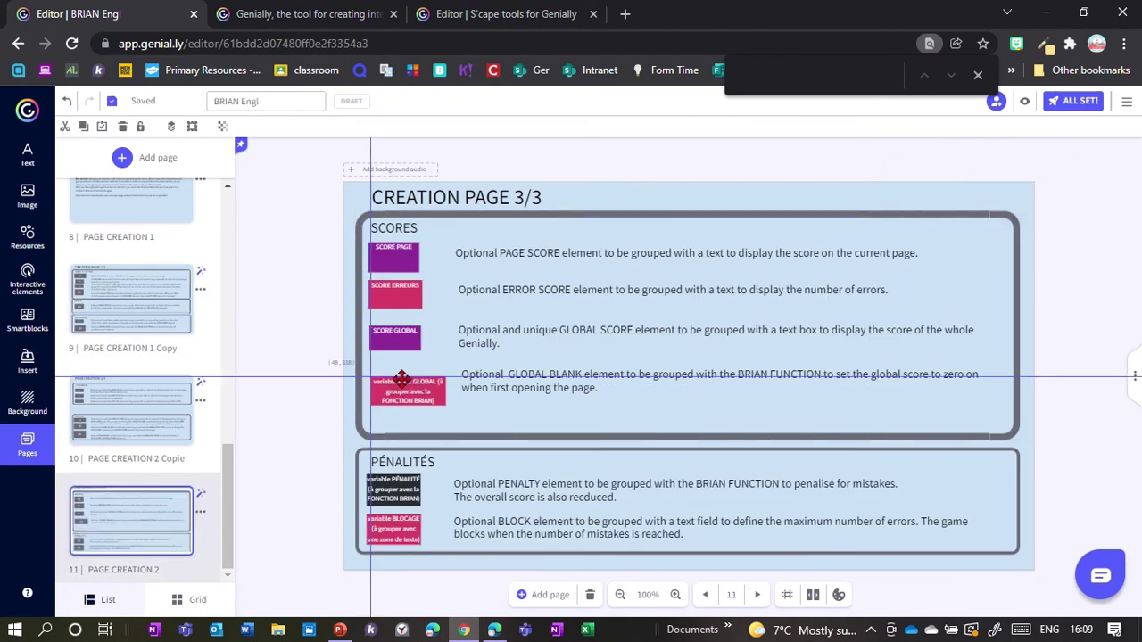
{"action": "scroll", "coordinate": [402, 381], "scroll_direction": "up", "scroll_amount": 5}
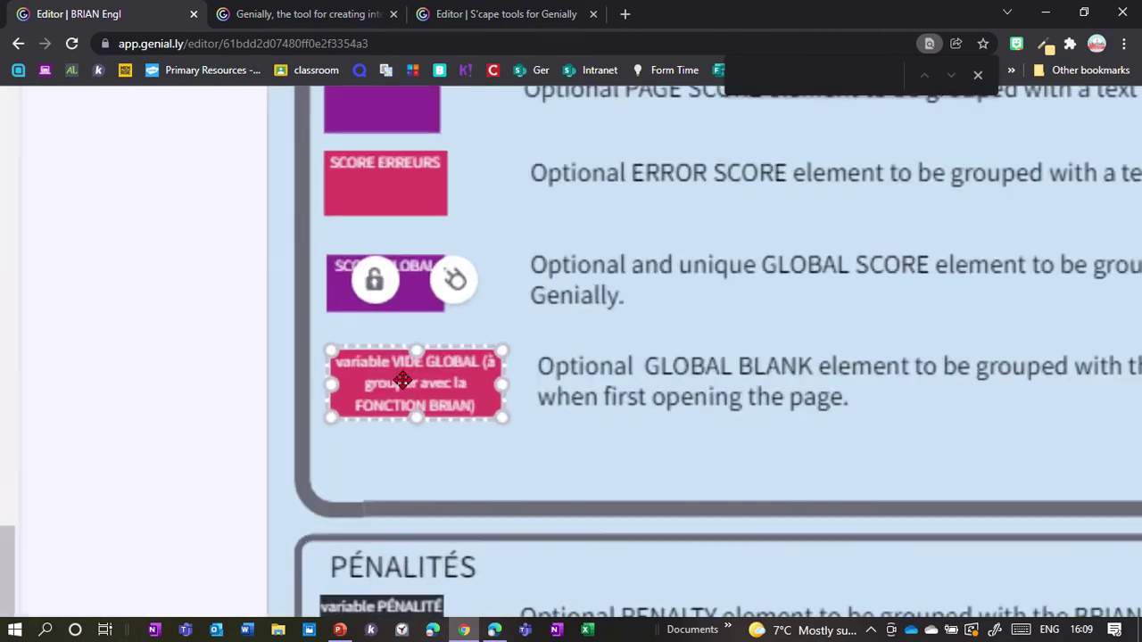
{"action": "scroll", "coordinate": [406, 419], "scroll_direction": "down", "scroll_amount": 5}
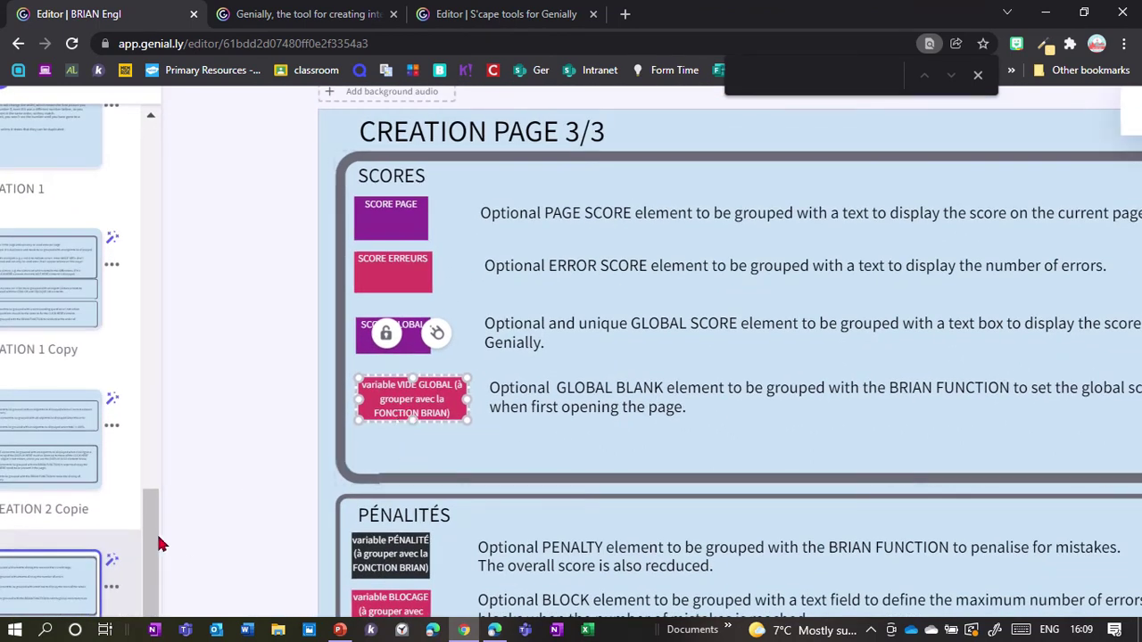
{"action": "scroll", "coordinate": [265, 450], "scroll_direction": "down", "scroll_amount": 3}
{"action": "left_click_drag", "start_coordinate": [227, 503], "coordinate": [218, 395]}
{"action": "left_click", "coordinate": [88, 454]}
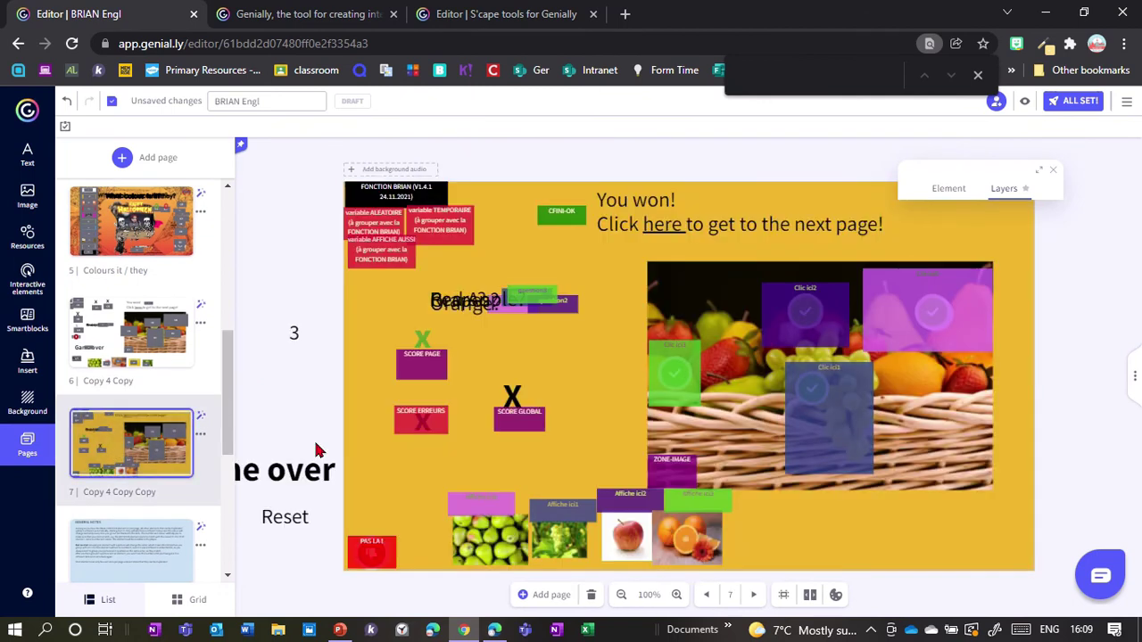
{"action": "left_click_drag", "start_coordinate": [413, 382], "coordinate": [435, 172]}
{"action": "left_click", "coordinate": [375, 189], "text": "shift"}
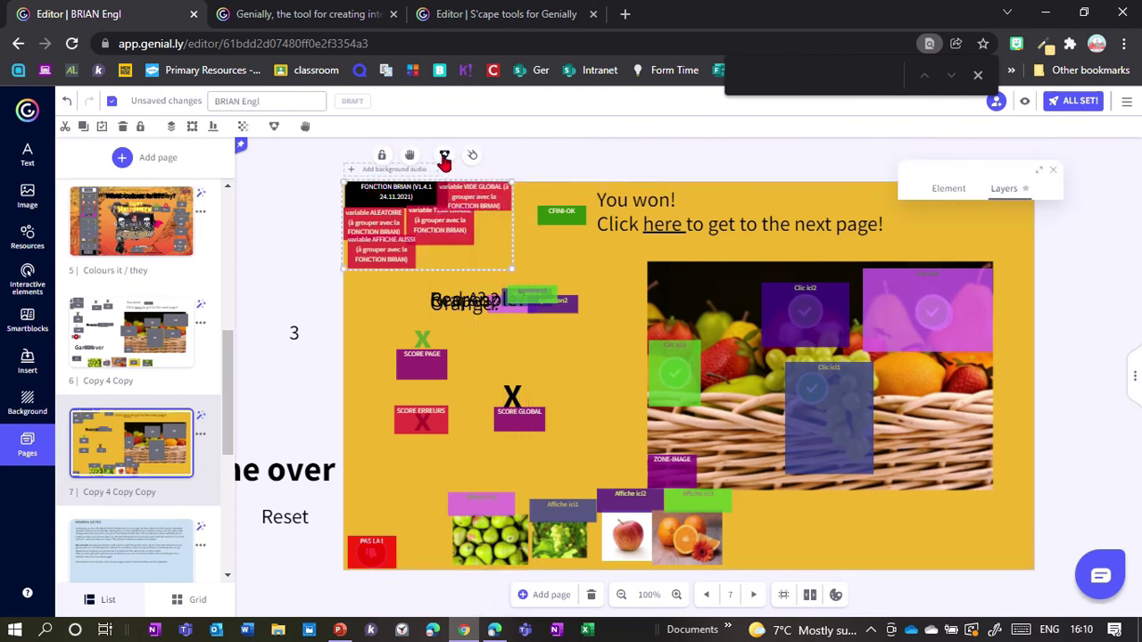
- Preview the page, answer Red Apple? to check that the global score starts from zero, and close the preview
{"action": "left_click", "coordinate": [1024, 101]}
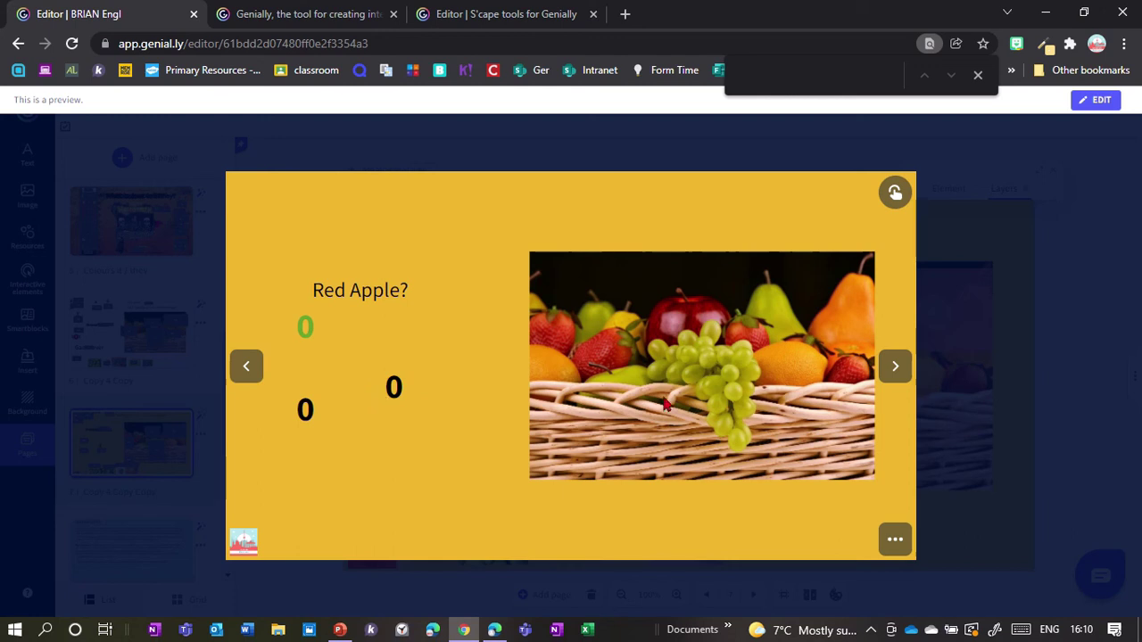
{"action": "left_click", "coordinate": [697, 312]}
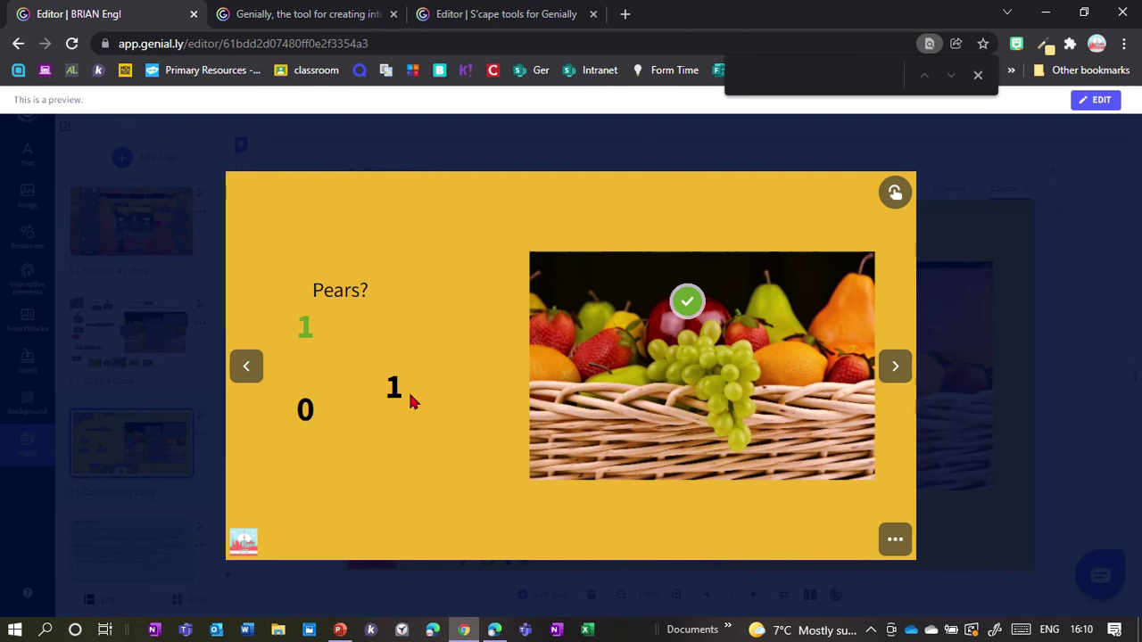
{"action": "key", "text": "Escape"}
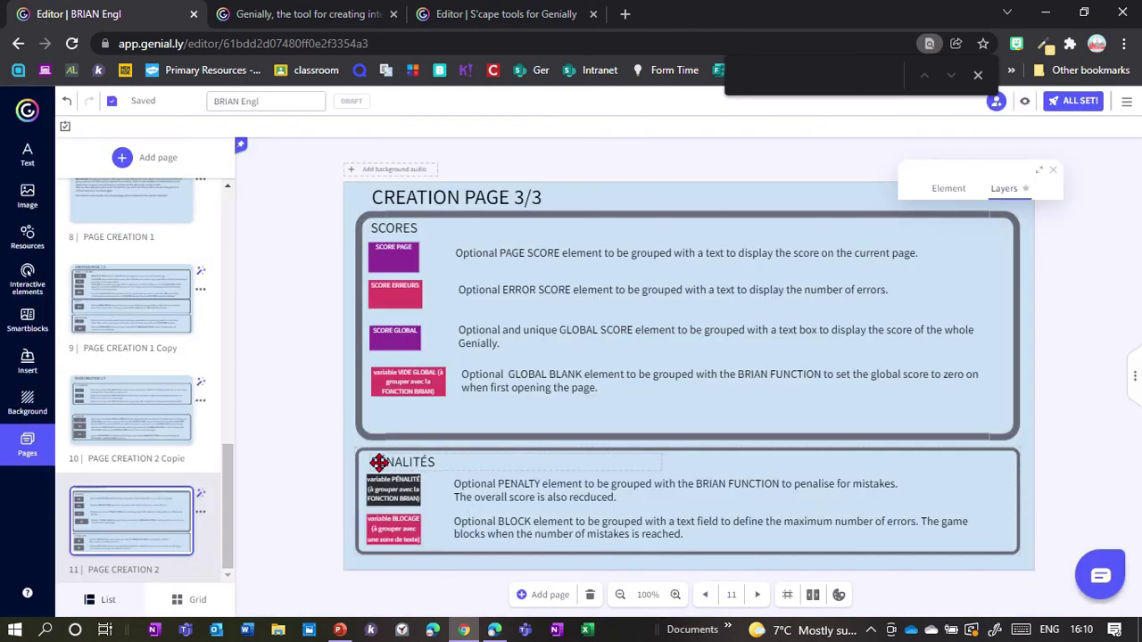
- Copy the PÉNALITÉ variable from CREATION PAGE 3/3 to the yellow page beside FONCTION BRIAN and group it with the function elements
{"action": "left_click", "coordinate": [393, 489]}
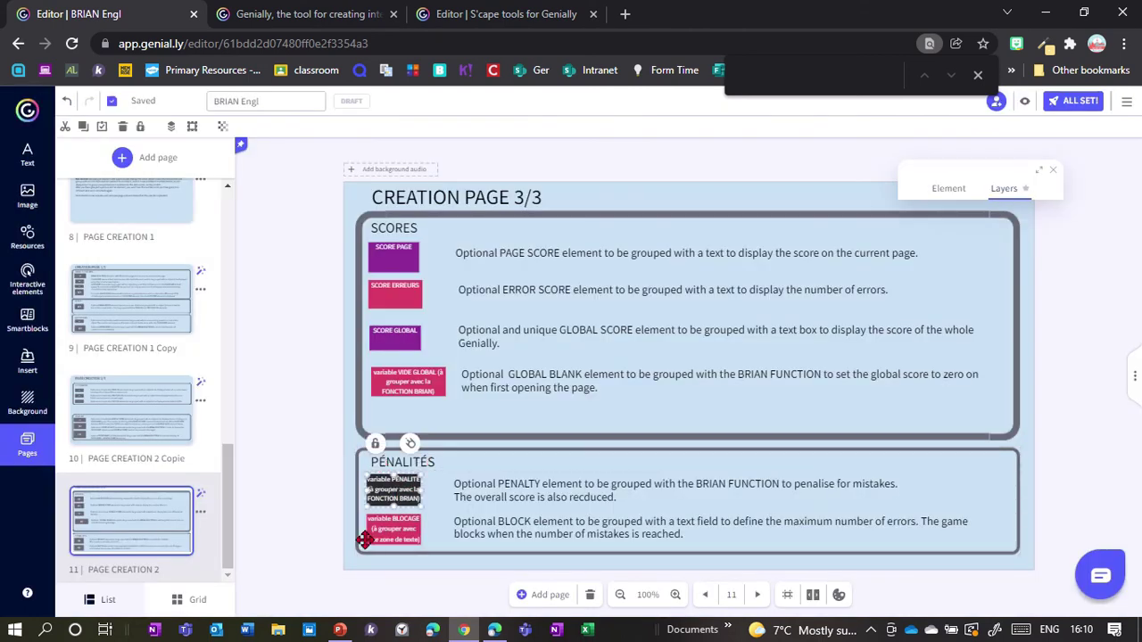
{"action": "left_click_drag", "start_coordinate": [229, 454], "coordinate": [230, 409]}
{"action": "left_click", "coordinate": [118, 342]}
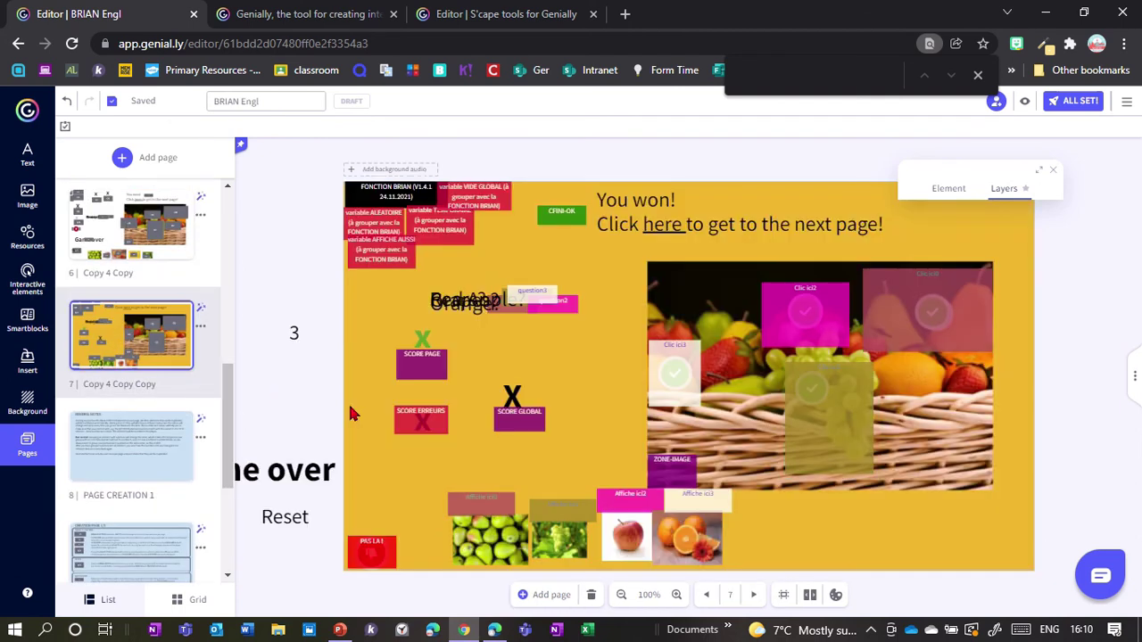
{"action": "left_click_drag", "start_coordinate": [385, 489], "coordinate": [325, 203]}
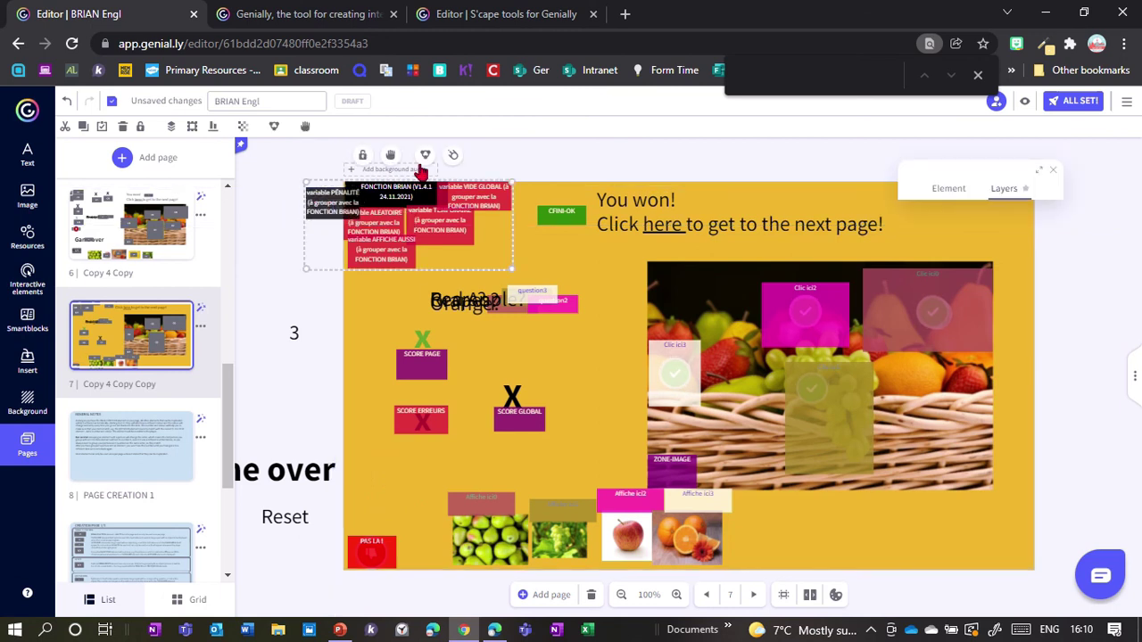
{"action": "left_click", "coordinate": [412, 154]}
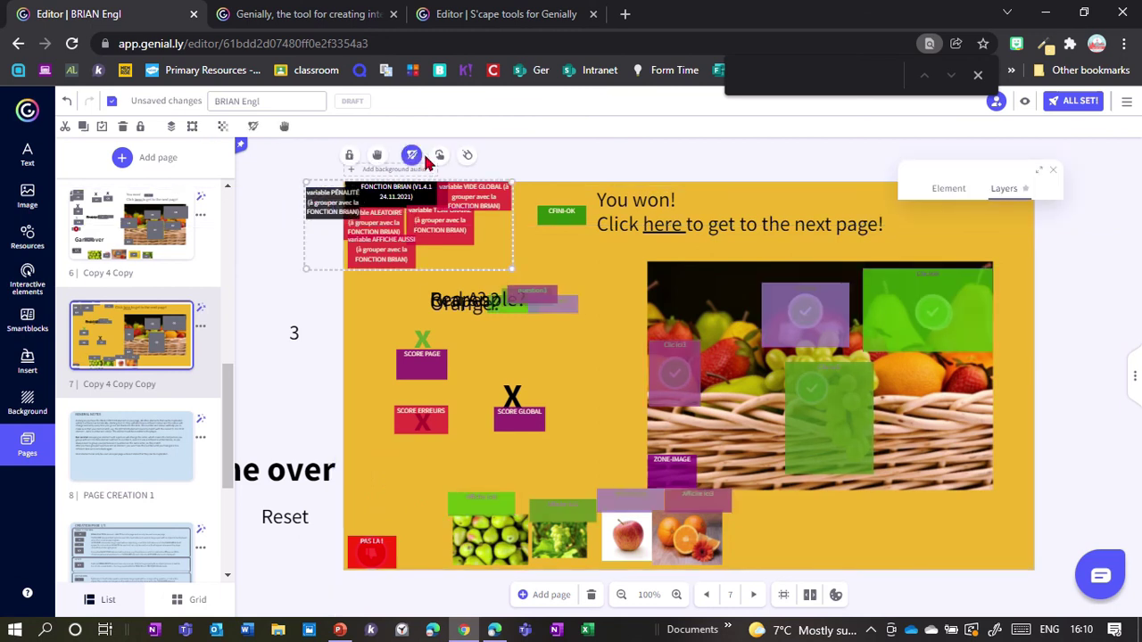
- Preview the page, answer Grapes? correctly and Pears? wrongly to check the penalty on the scores, and close the preview
{"action": "left_click", "coordinate": [1024, 101]}
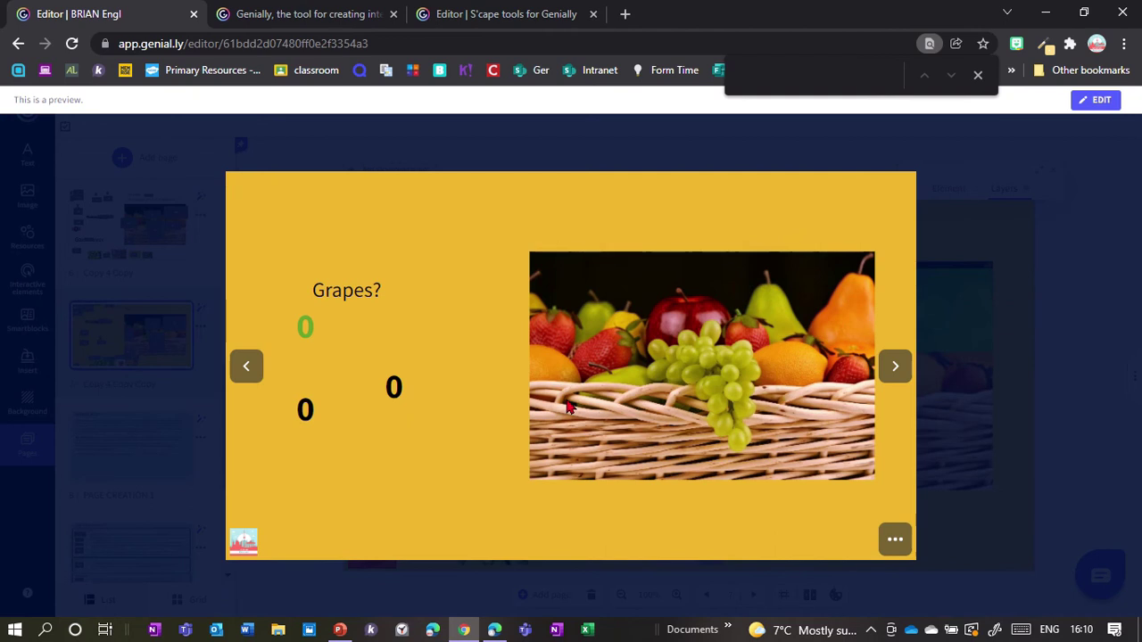
{"action": "left_click", "coordinate": [728, 380]}
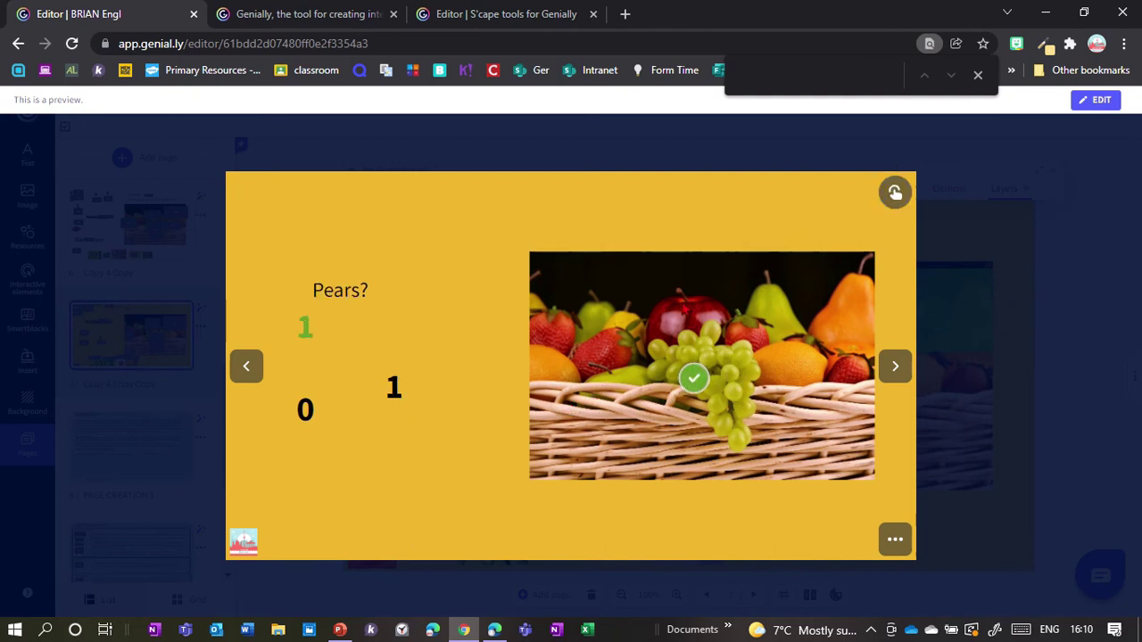
{"action": "left_click", "coordinate": [682, 302]}
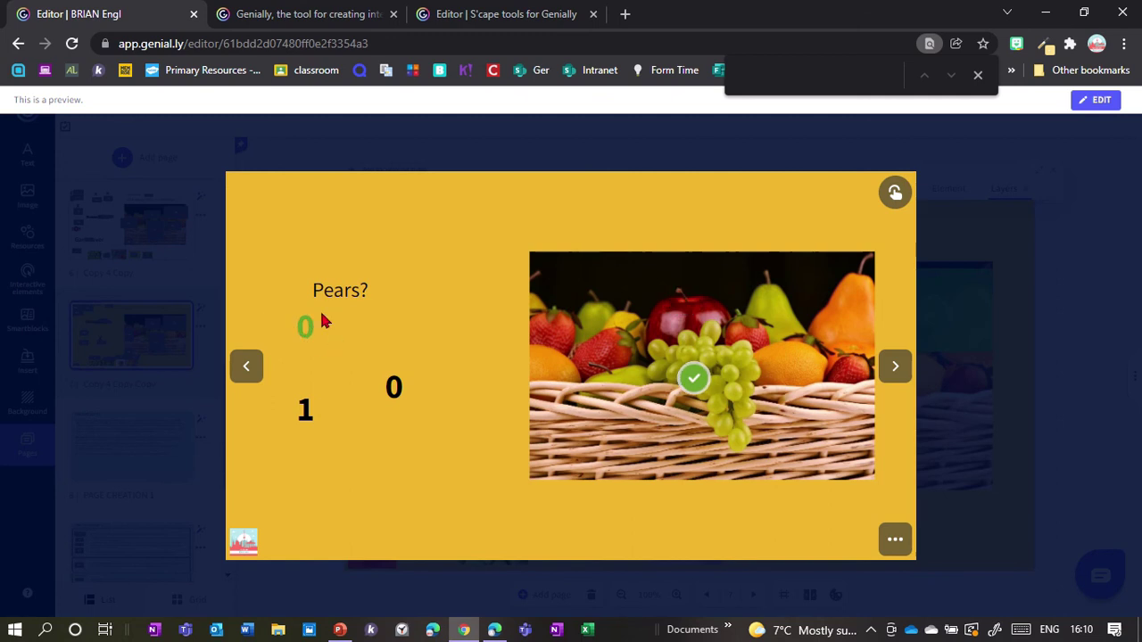
{"action": "key", "text": "Escape"}
- Copy the BLOCAGE variable from CREATION PAGE 3/3 and place it on the yellow page below the SCORE ERREURS element
{"action": "scroll", "coordinate": [131, 402], "scroll_direction": "down", "scroll_amount": 5}
{"action": "left_click", "coordinate": [79, 525]}
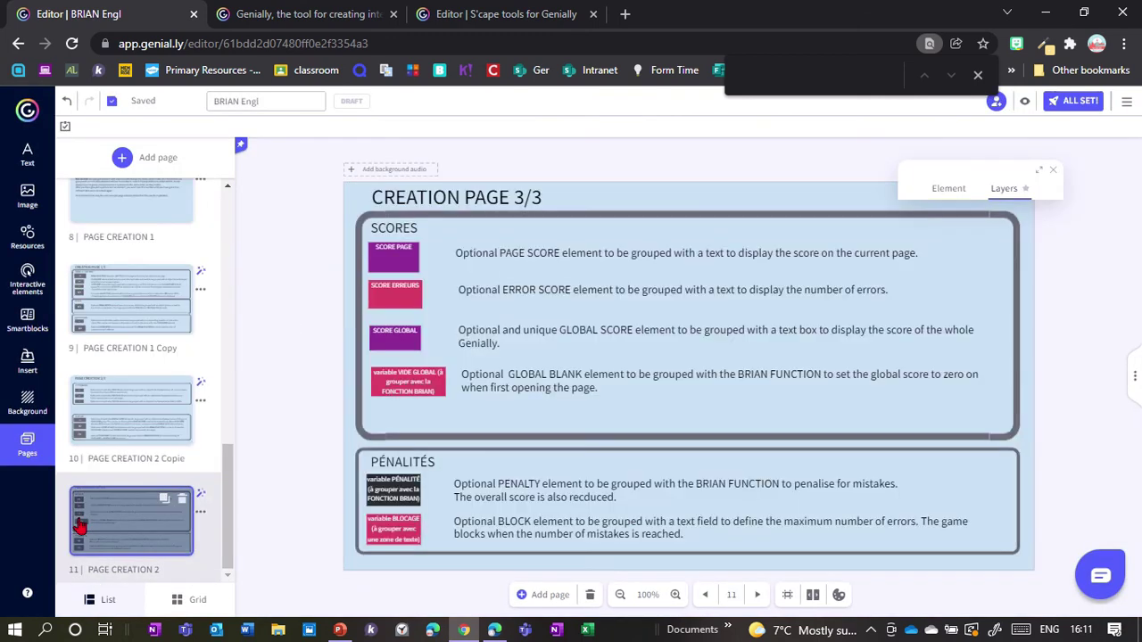
{"action": "left_click", "coordinate": [400, 533]}
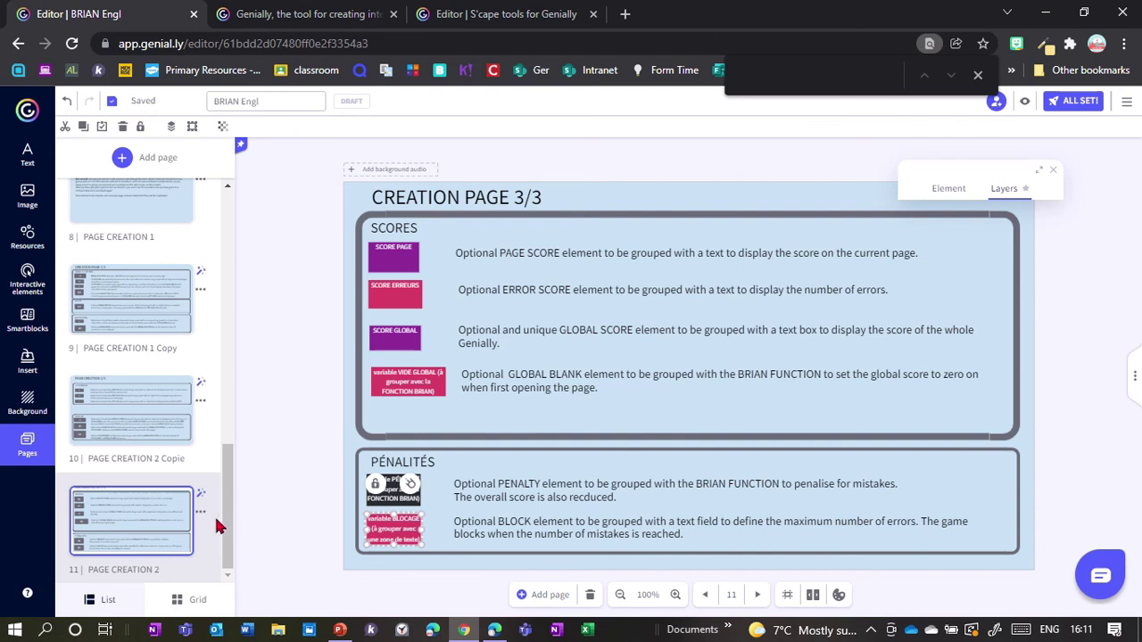
{"action": "left_click_drag", "start_coordinate": [224, 526], "coordinate": [235, 426]}
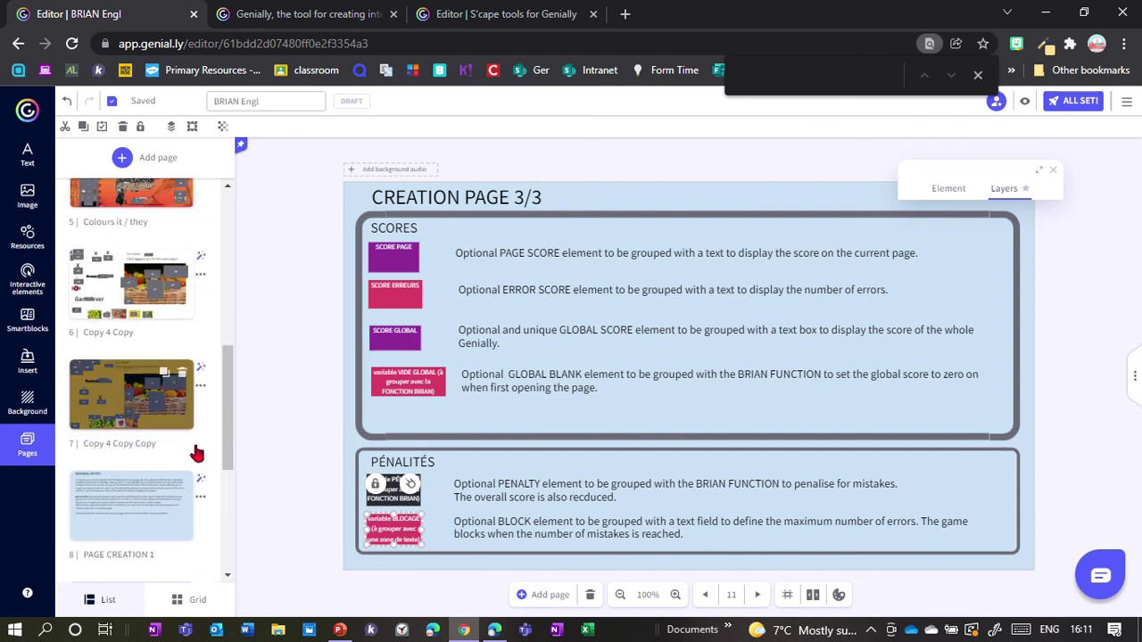
{"action": "left_click", "coordinate": [133, 393]}
{"action": "left_click_drag", "start_coordinate": [394, 531], "coordinate": [394, 484]}
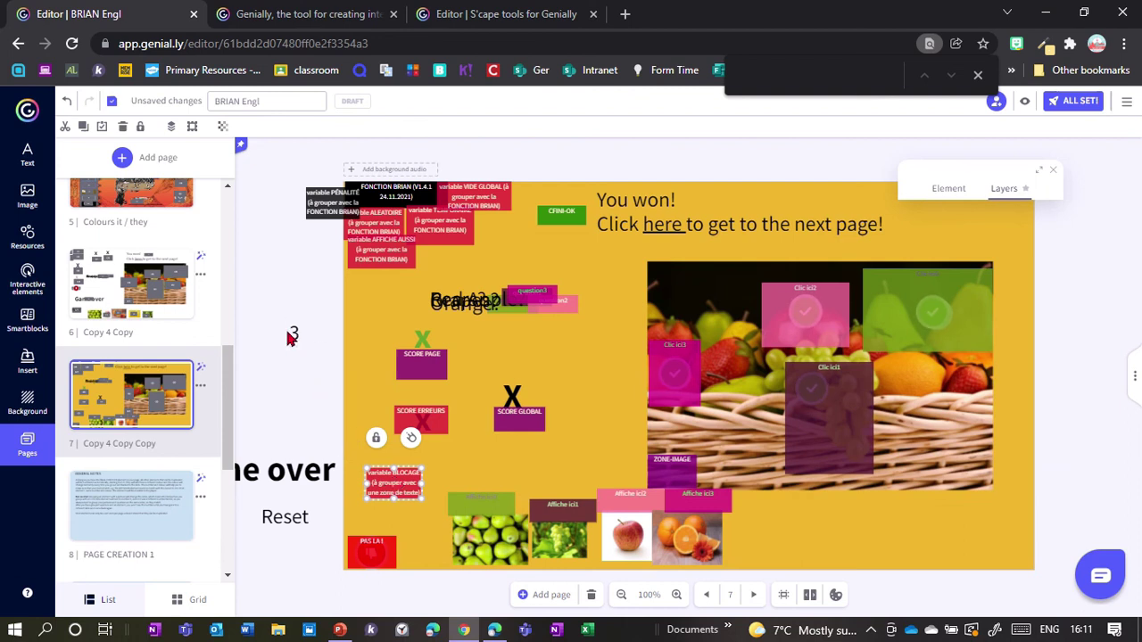
- Group the text 3 with the BLOCAGE variable on the yellow page and move the "Game over" text higher beside the page
{"action": "left_click_drag", "start_coordinate": [297, 336], "coordinate": [357, 482]}
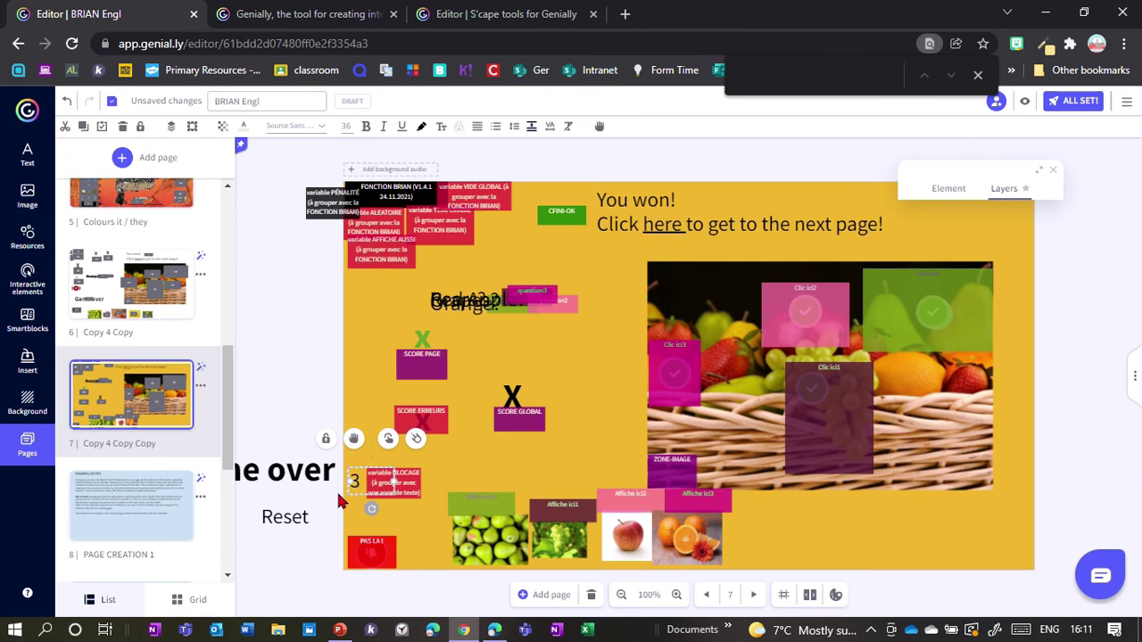
{"action": "left_click", "coordinate": [411, 487], "text": "shift"}
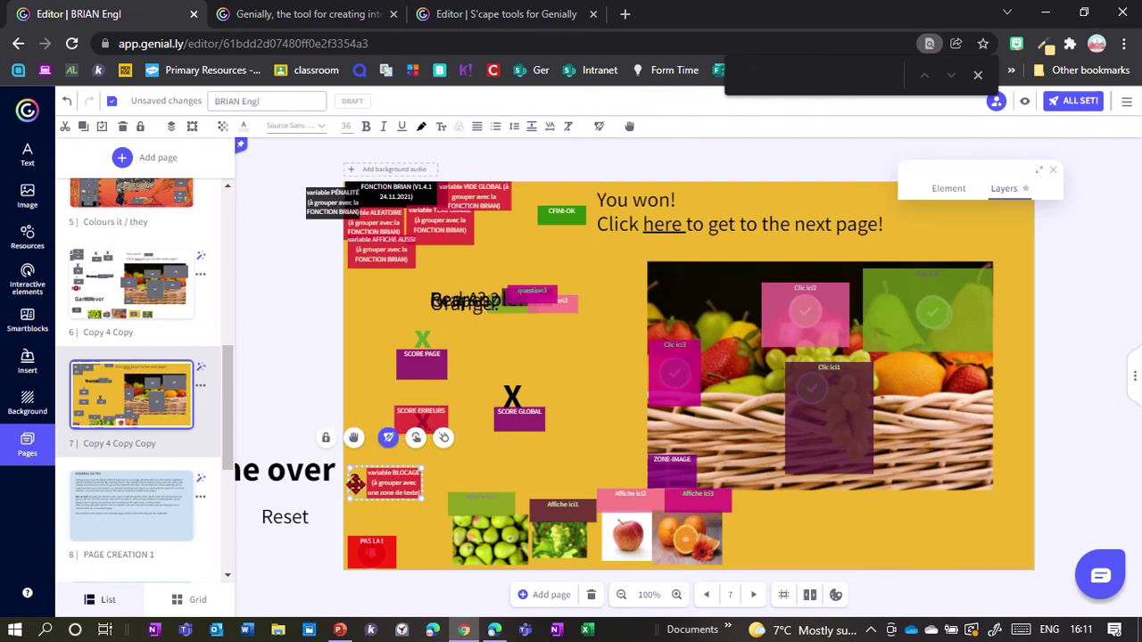
{"action": "left_click_drag", "start_coordinate": [385, 488], "coordinate": [395, 483]}
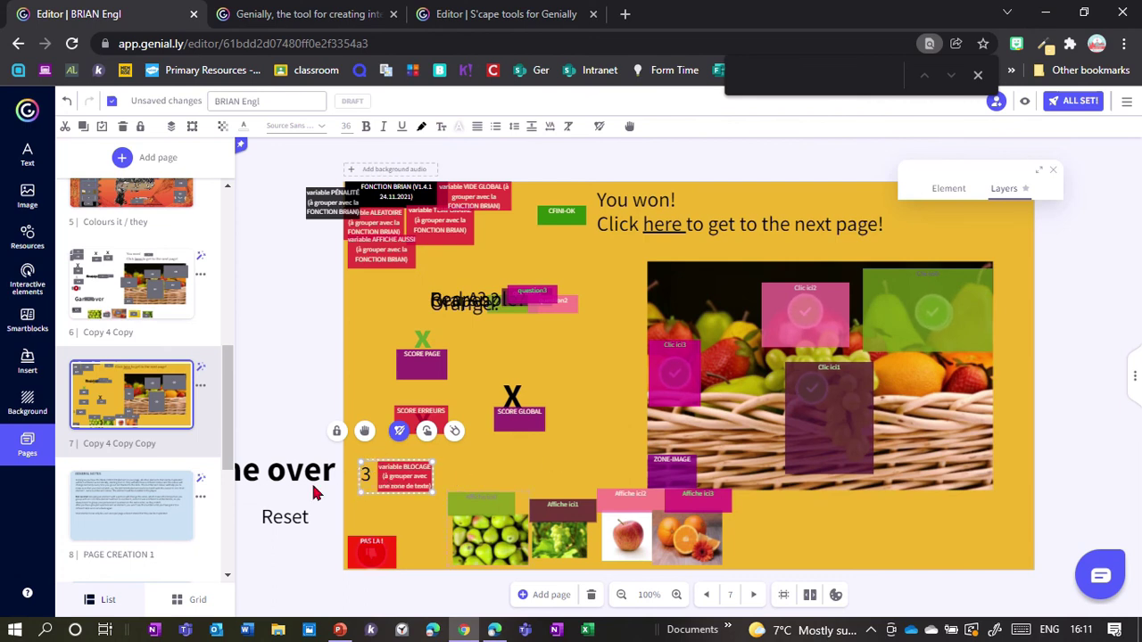
{"action": "left_click_drag", "start_coordinate": [307, 472], "coordinate": [294, 404]}
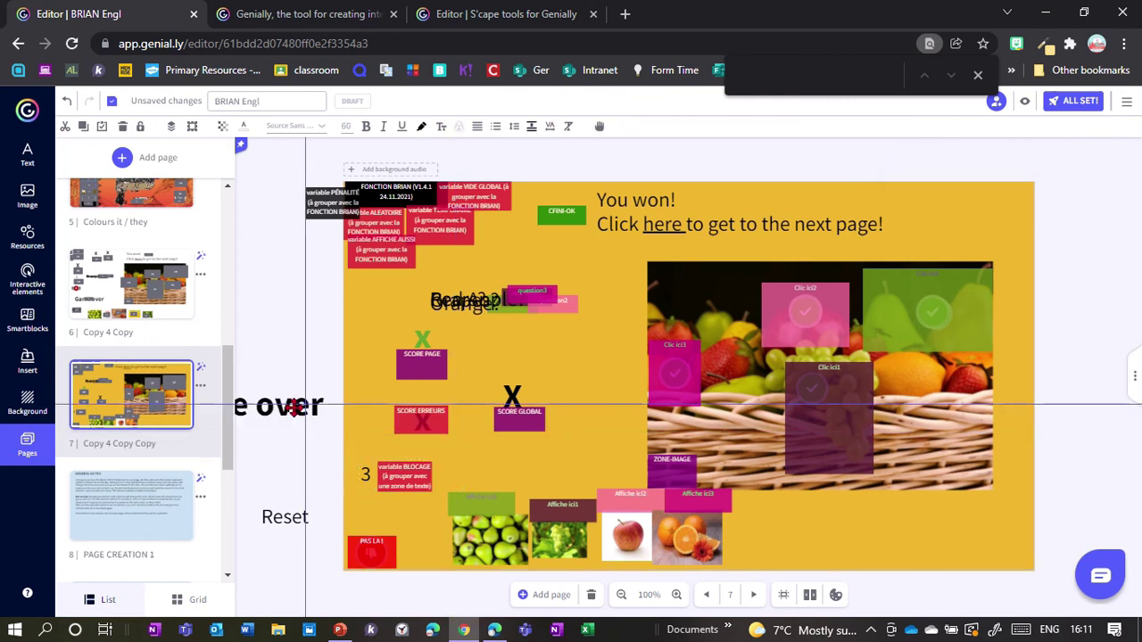
- Preview the page, make three wrong guesses for Grapes? to check the error limit, and close the preview
{"action": "left_click", "coordinate": [1028, 104]}
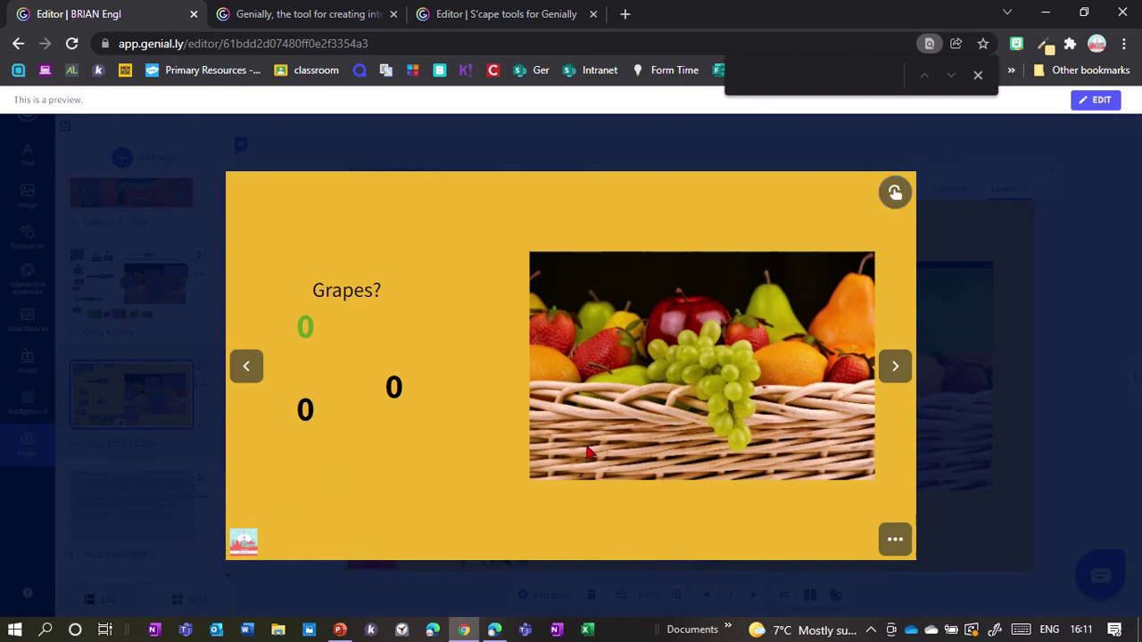
{"action": "left_click", "coordinate": [686, 302]}
{"action": "left_click", "coordinate": [796, 288]}
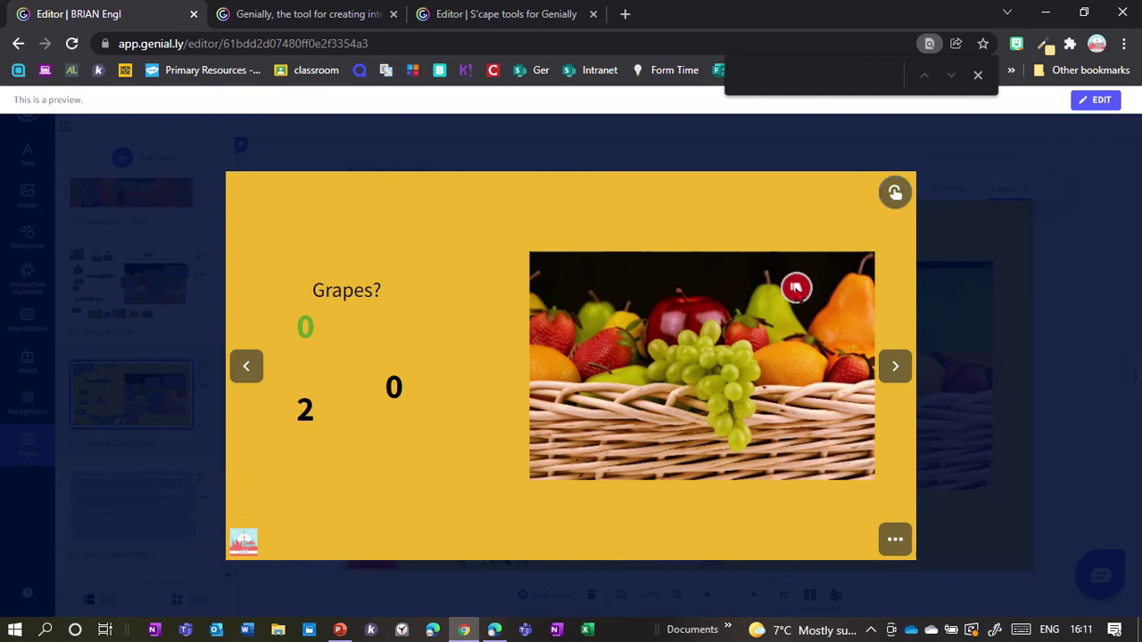
{"action": "left_click", "coordinate": [844, 313]}
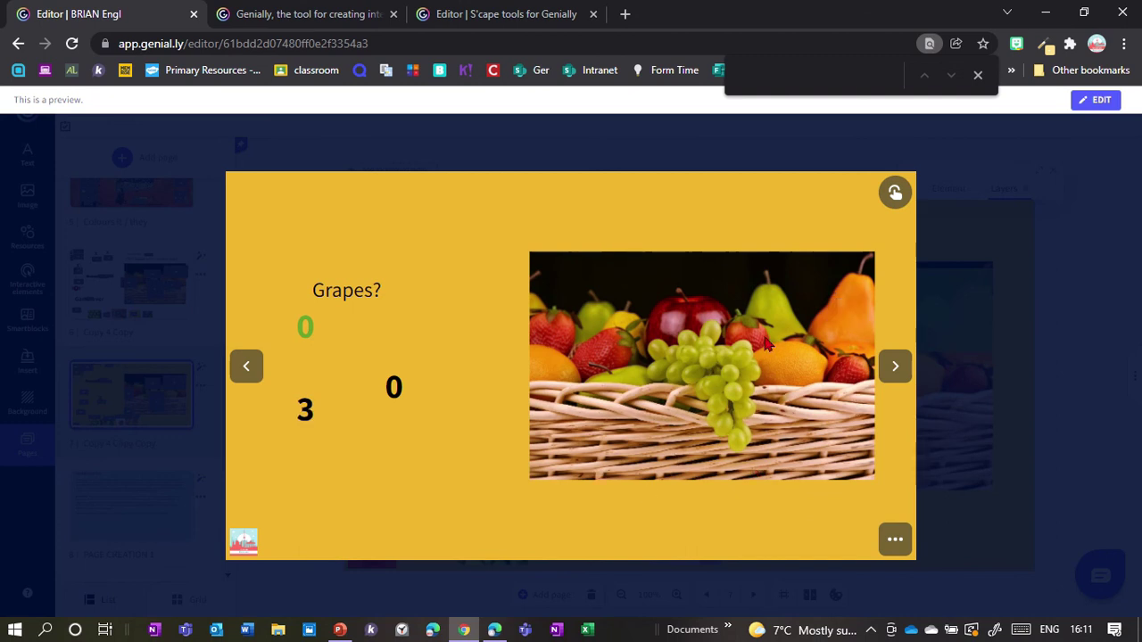
{"action": "left_click", "coordinate": [953, 398]}
- Move the "Game over" text onto the yellow page below the basket picture and copy the CBLOQUÉ-OK element from PAGE CREATION 2/3 to that page
{"action": "left_click_drag", "start_coordinate": [272, 411], "coordinate": [891, 526]}
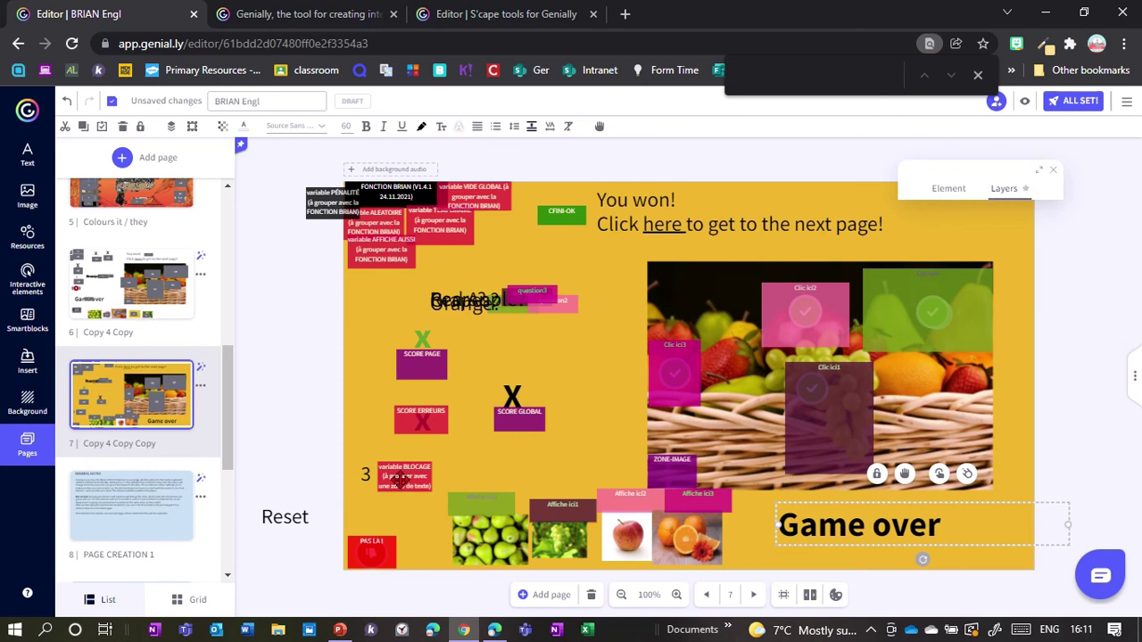
{"action": "scroll", "coordinate": [228, 414], "scroll_direction": "up", "scroll_amount": 1}
{"action": "scroll", "coordinate": [228, 414], "scroll_direction": "down", "scroll_amount": 4}
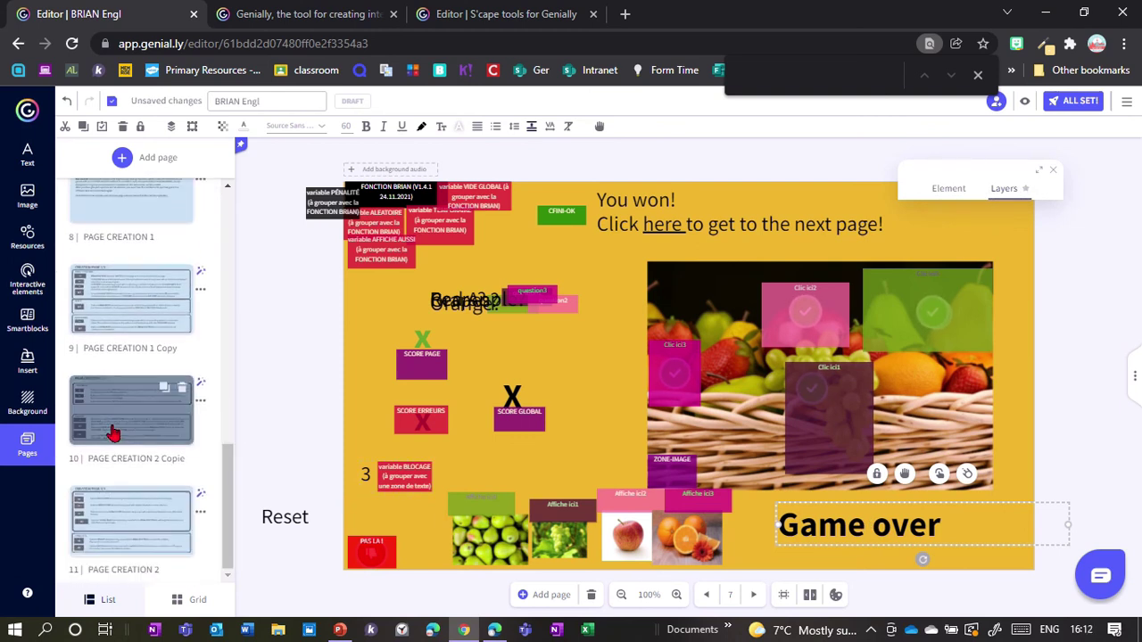
{"action": "left_click", "coordinate": [114, 433]}
{"action": "left_click", "coordinate": [401, 301]}
{"action": "key", "text": "ctrl+plus"}
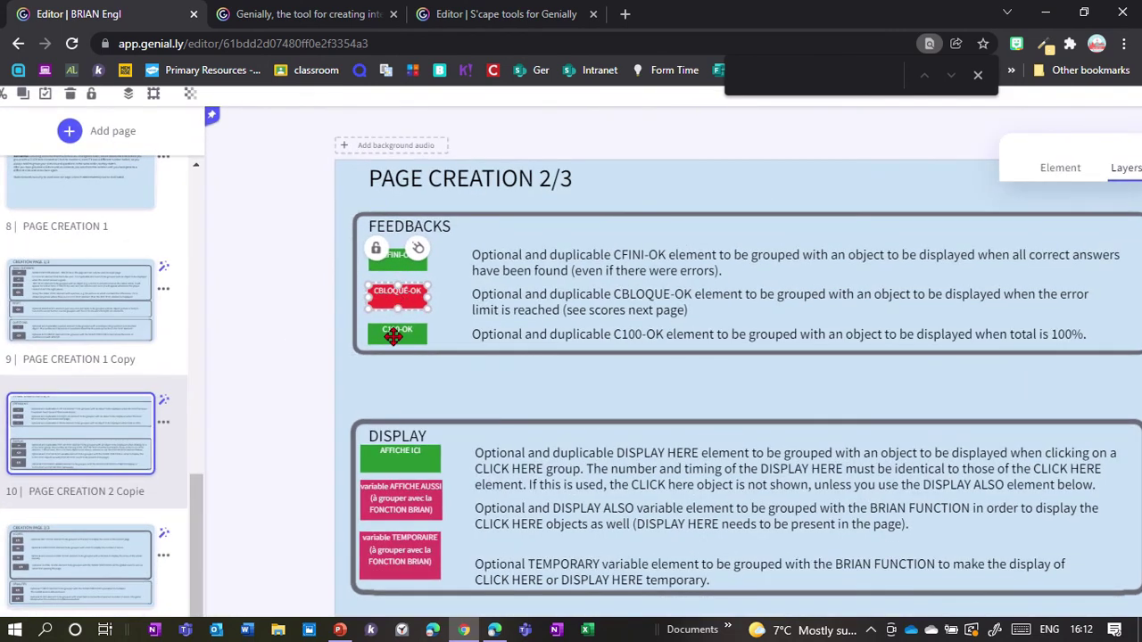
{"action": "left_click_drag", "start_coordinate": [202, 523], "coordinate": [204, 340]}
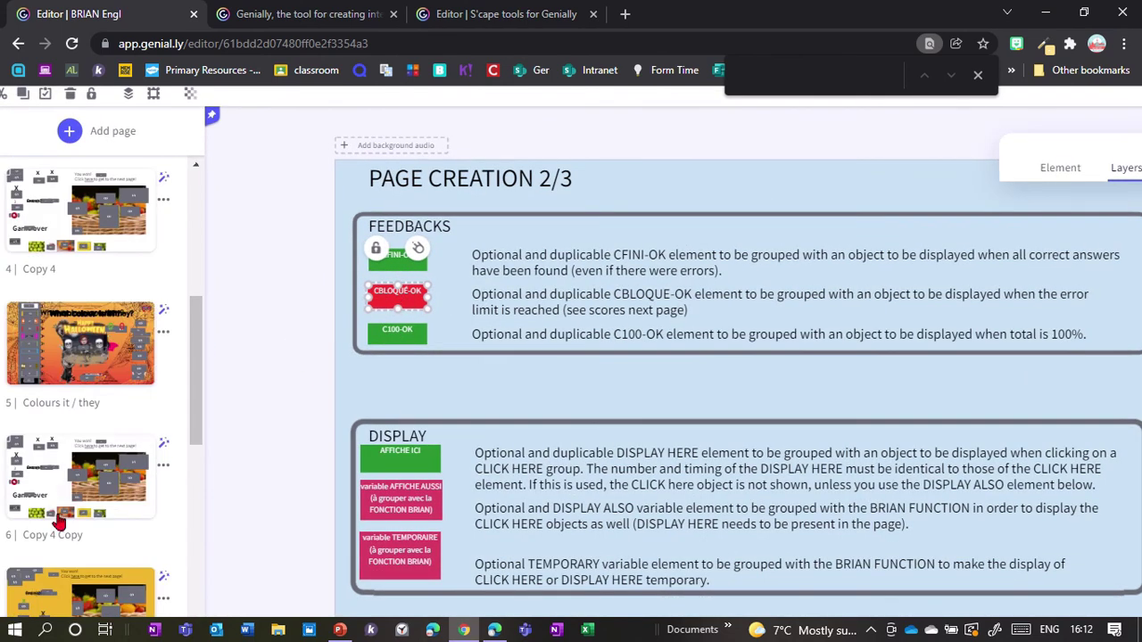
{"action": "left_click", "coordinate": [71, 590]}
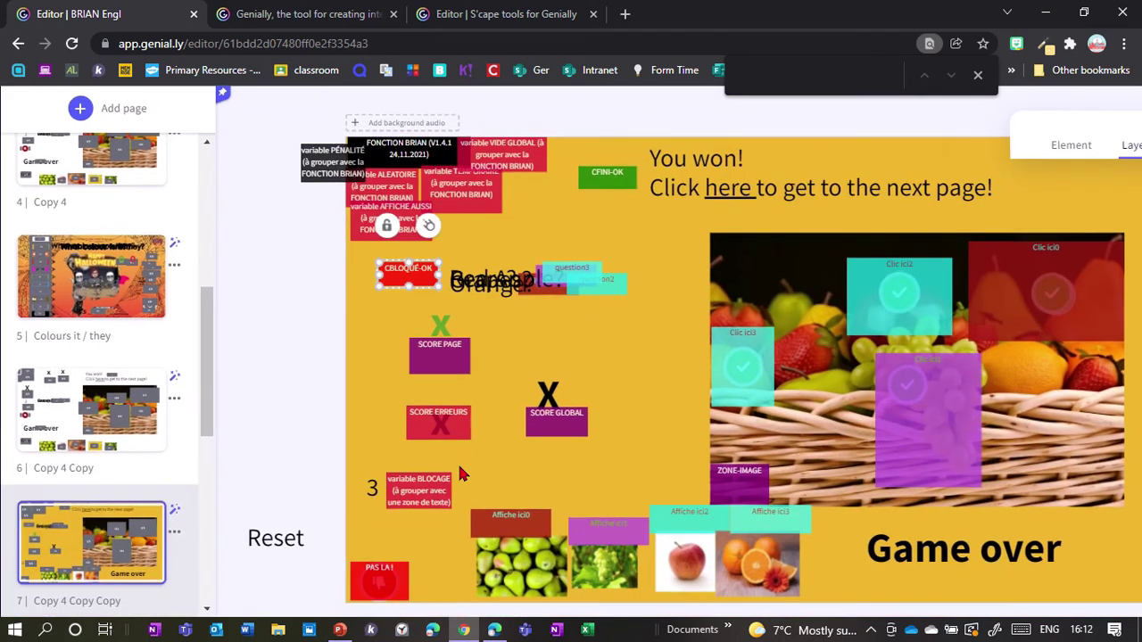
- Group the CBLOQUÉ-OK element with the "Game over" text and move the group over the fruit basket picture
{"action": "key", "text": "ctrl+minus"}
{"action": "left_click_drag", "start_coordinate": [393, 298], "coordinate": [848, 536]}
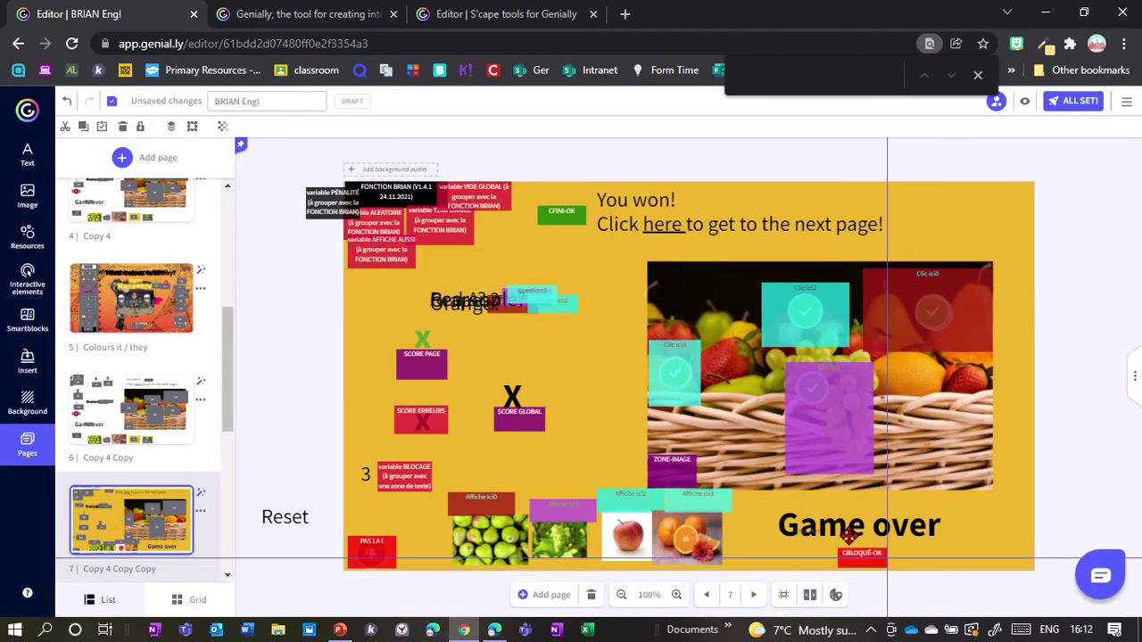
{"action": "left_click", "coordinate": [928, 544]}
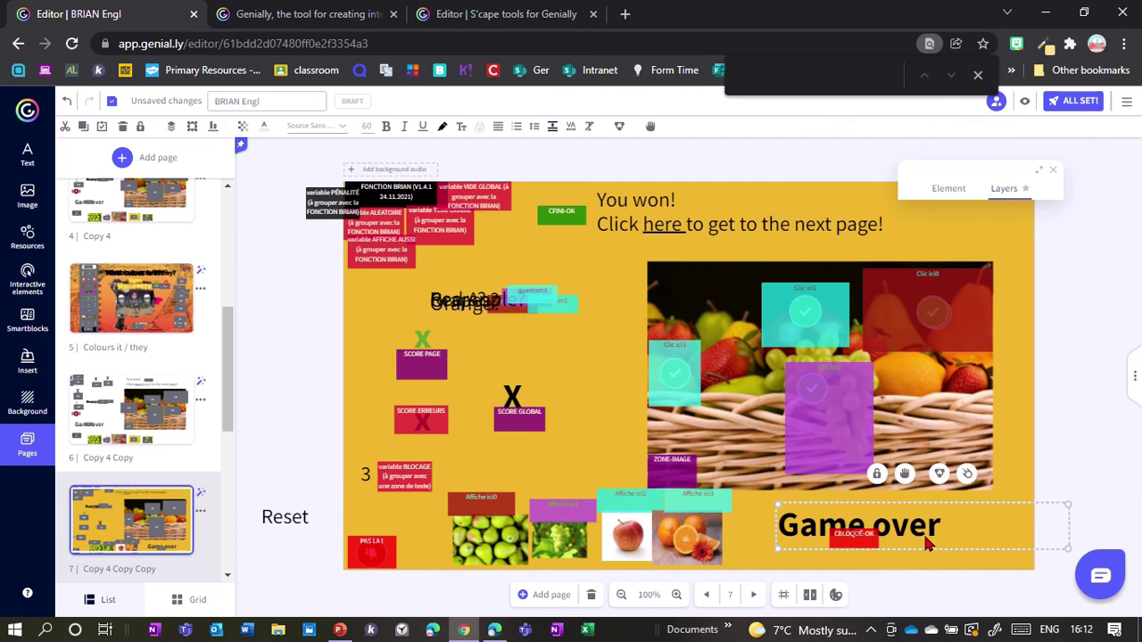
{"action": "left_click_drag", "start_coordinate": [881, 512], "coordinate": [846, 349]}
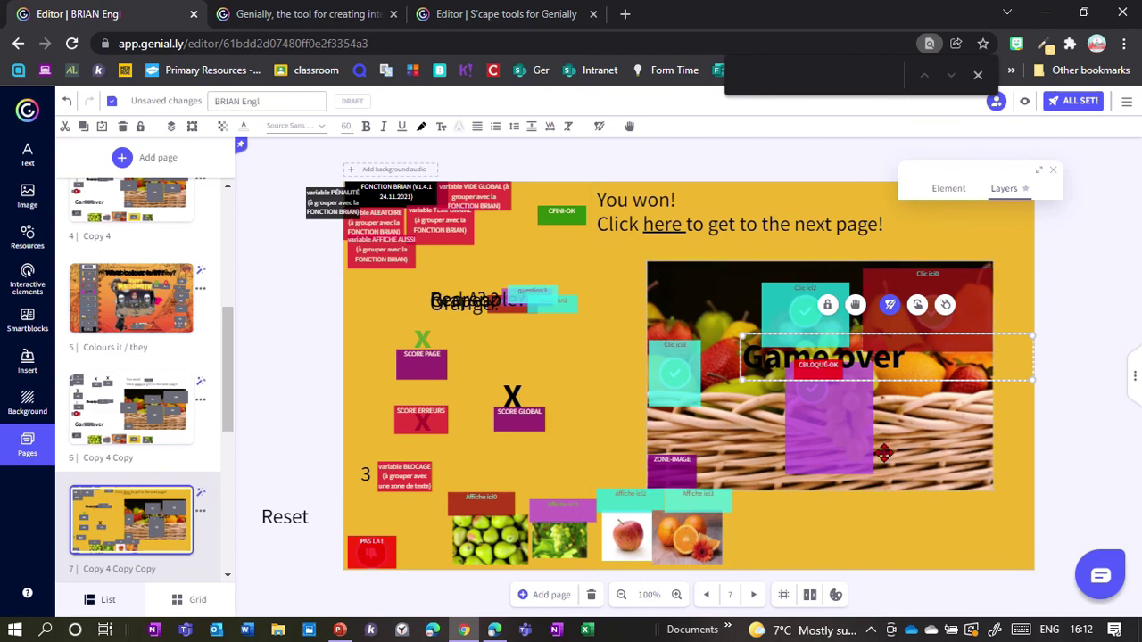
- Preview the page, give three wrong answers to test the "Game over" feedback, and close the preview
{"action": "left_click", "coordinate": [1025, 104]}
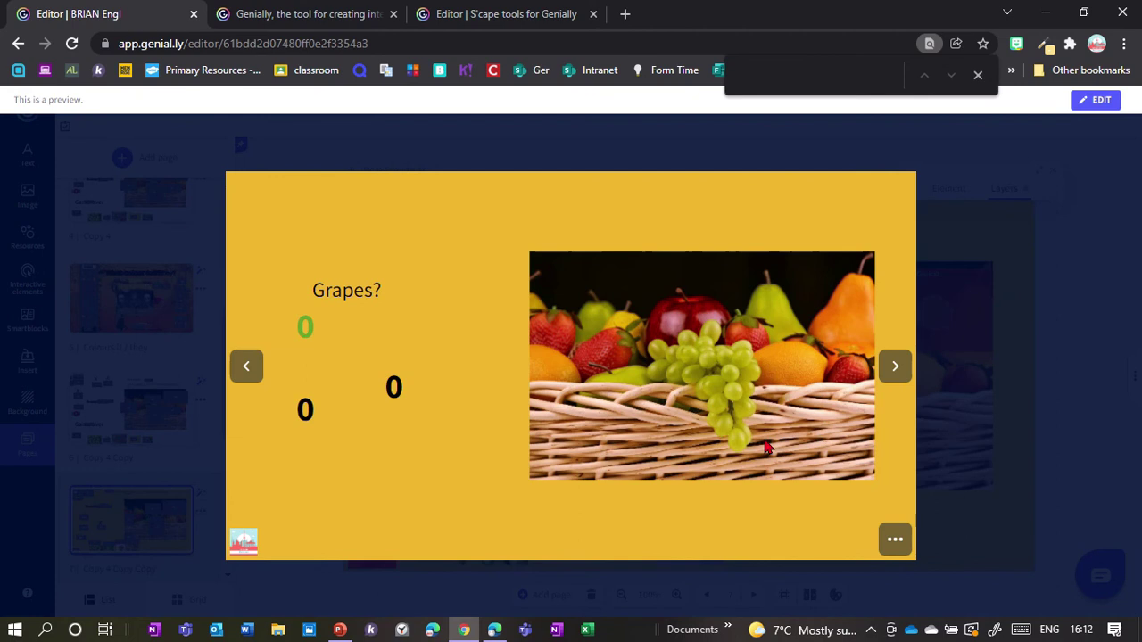
{"action": "left_click", "coordinate": [581, 309]}
{"action": "left_click", "coordinate": [581, 309]}
{"action": "left_click", "coordinate": [662, 278]}
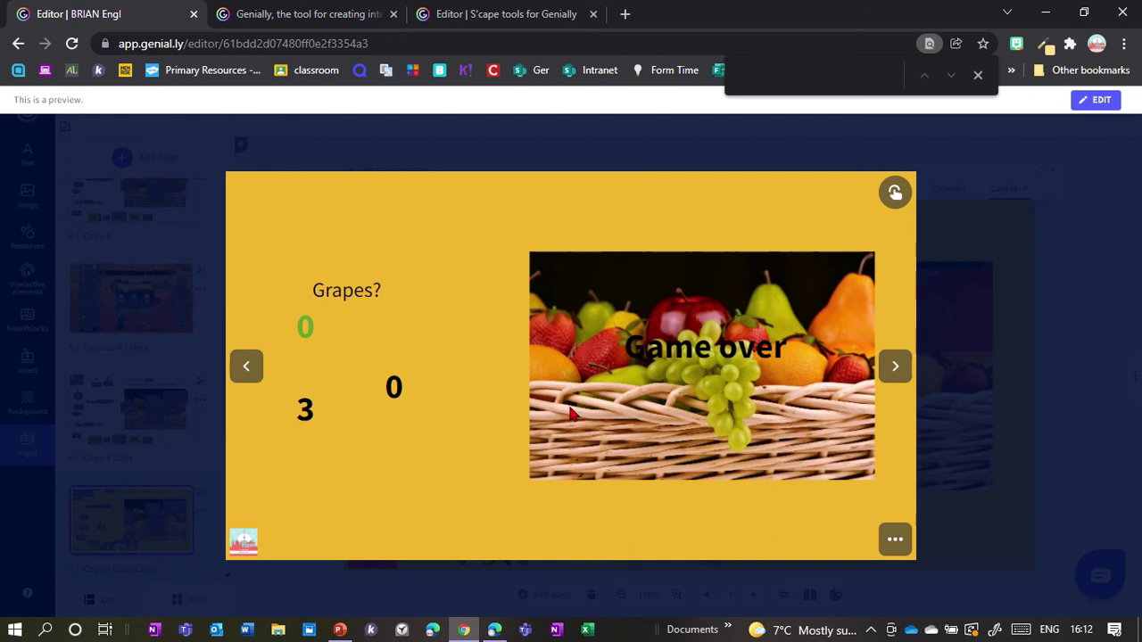
{"action": "key", "text": "Escape"}
{"action": "scroll", "coordinate": [232, 457], "scroll_direction": "down", "scroll_amount": 5}
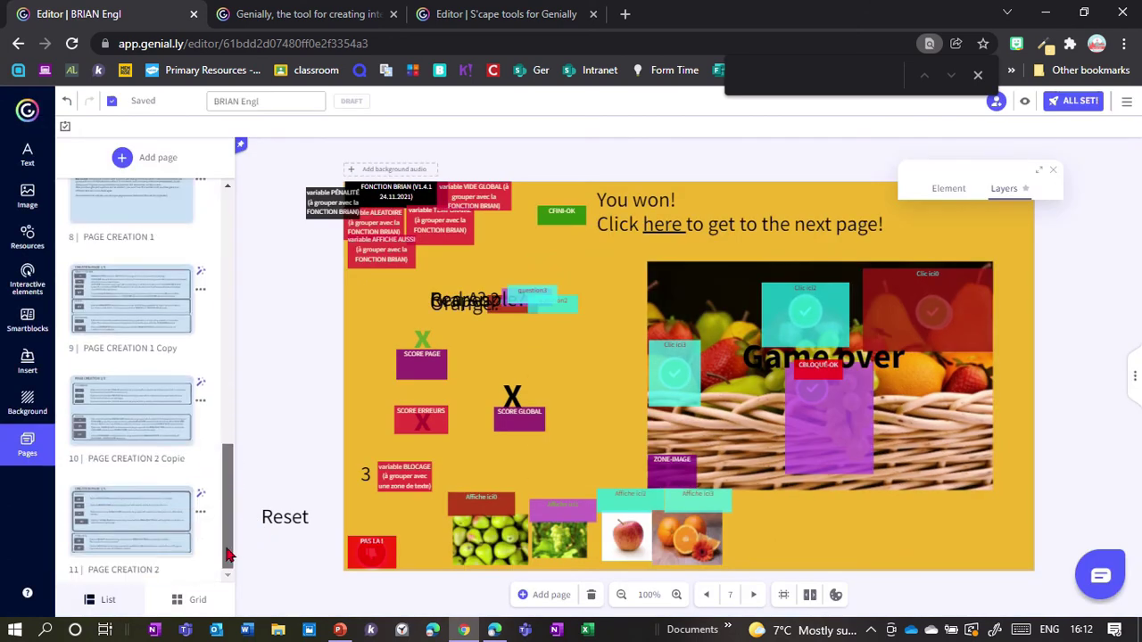
{"action": "left_click", "coordinate": [97, 437]}
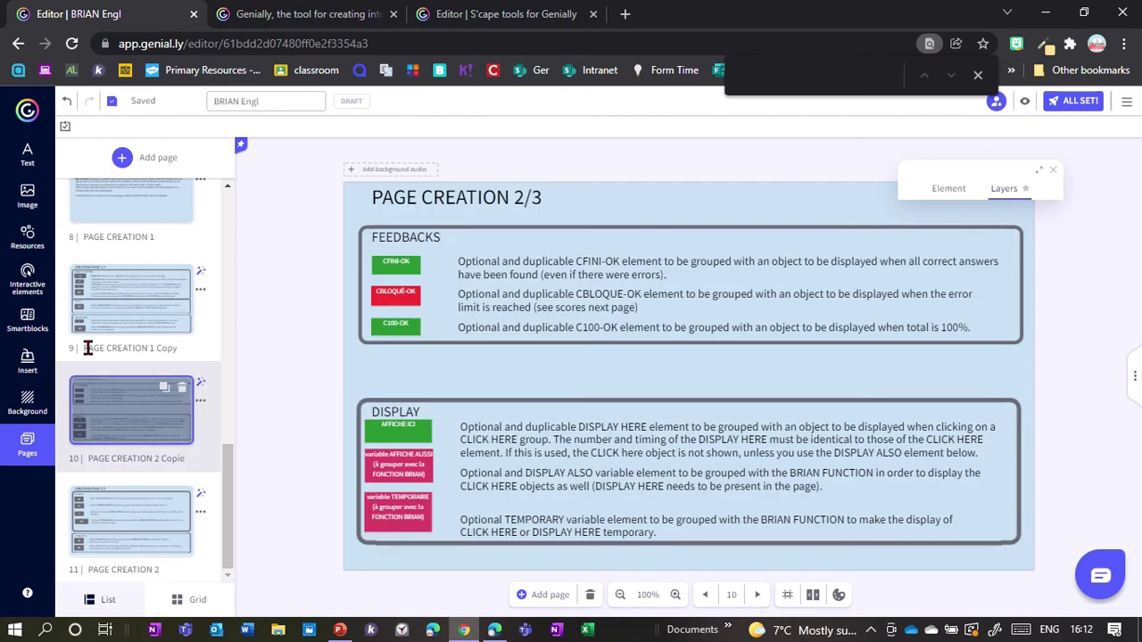
{"action": "left_click", "coordinate": [116, 311]}
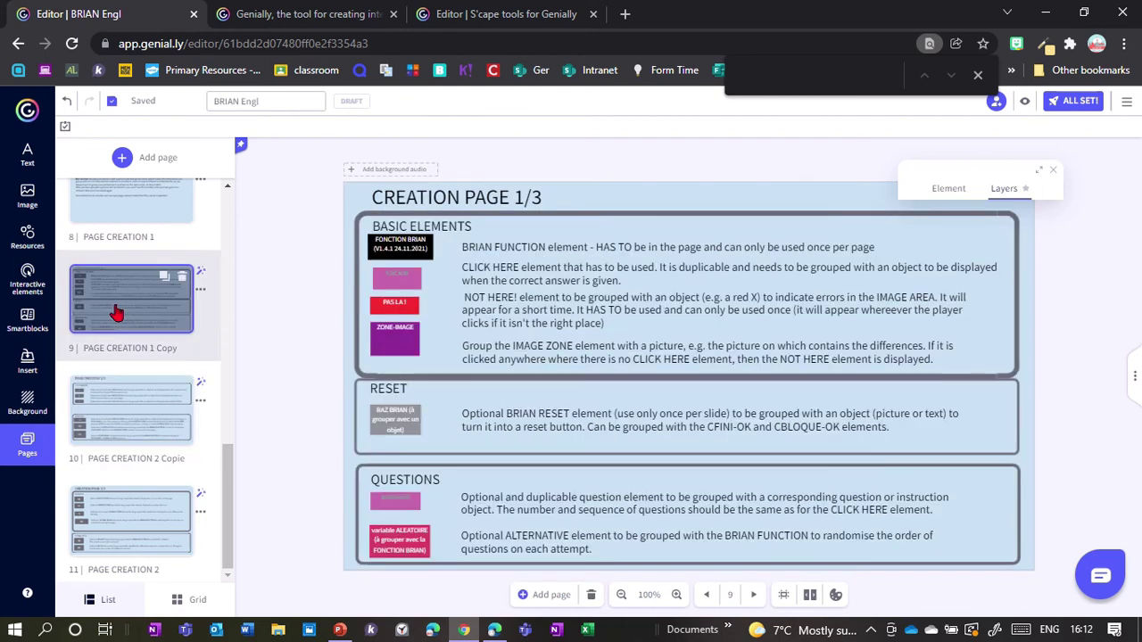
{"action": "left_click", "coordinate": [391, 419]}
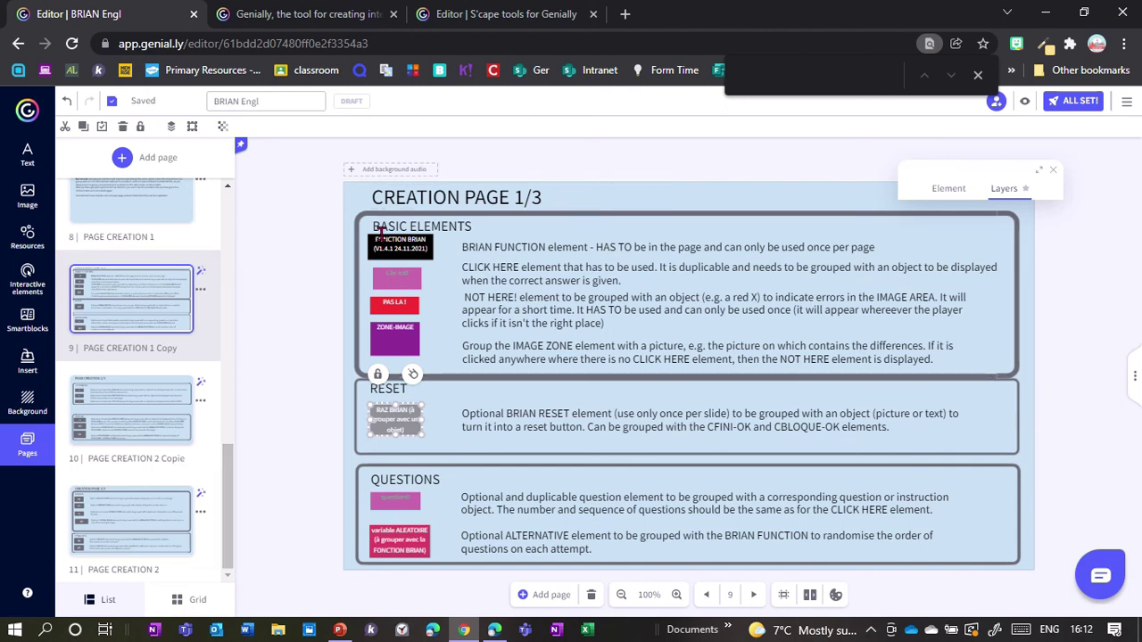
{"action": "left_click_drag", "start_coordinate": [230, 482], "coordinate": [249, 420]}
{"action": "left_click", "coordinate": [134, 295]}
{"action": "left_click_drag", "start_coordinate": [397, 420], "coordinate": [757, 543]}
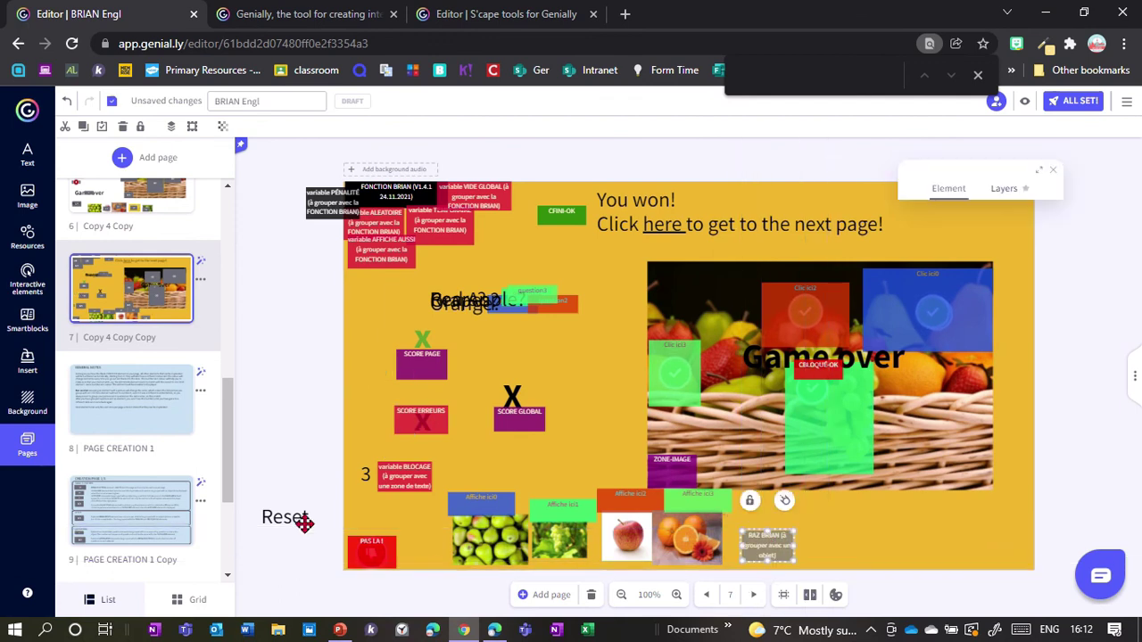
- Move the "Reset" text onto the yellow page above the RAZ BRIAN element and group the two
{"action": "left_click_drag", "start_coordinate": [288, 515], "coordinate": [764, 519]}
{"action": "left_click", "coordinate": [759, 551], "text": "shift"}
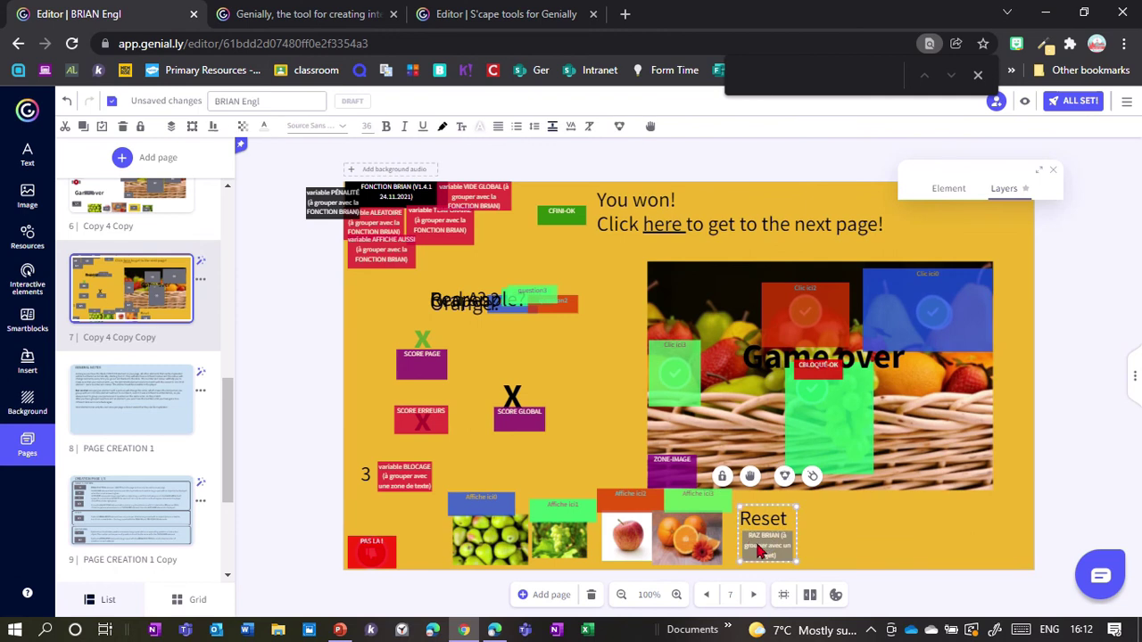
{"action": "left_click", "coordinate": [785, 479]}
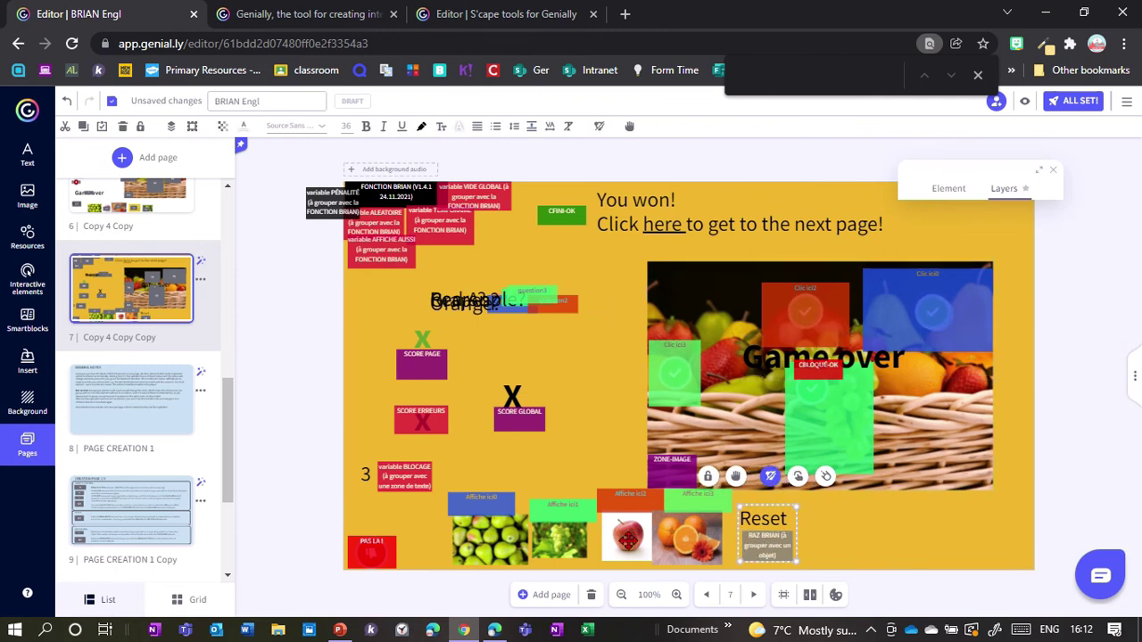
- Preview the page and make wrong guesses for Grapes? to test resetting the error score with the "Reset" text
{"action": "left_click", "coordinate": [1024, 106]}
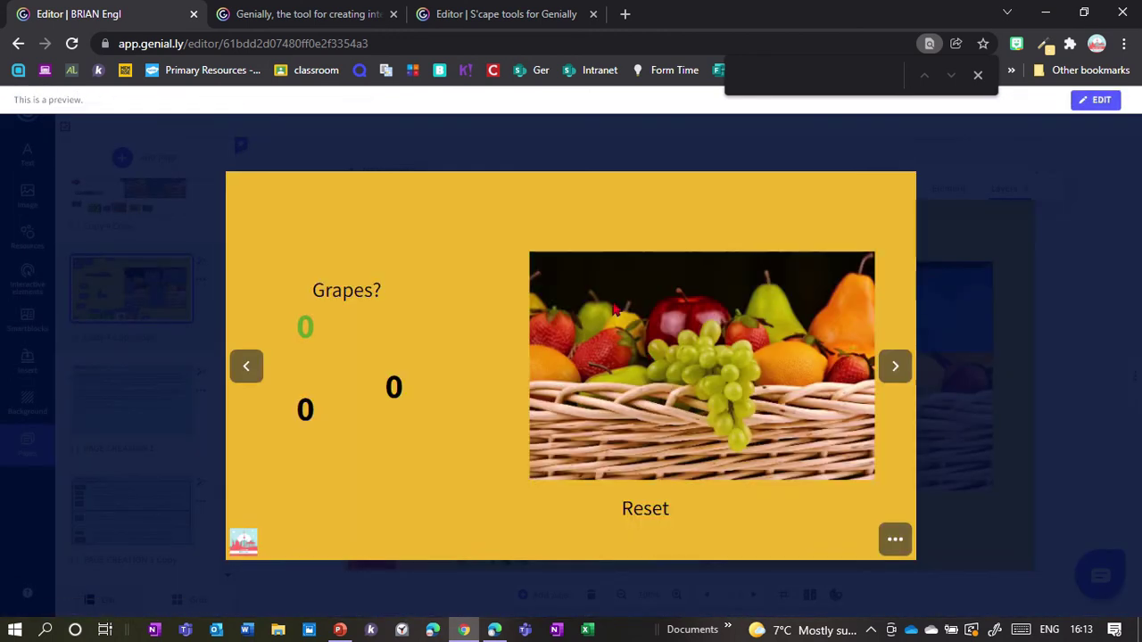
{"action": "left_click", "coordinate": [614, 309]}
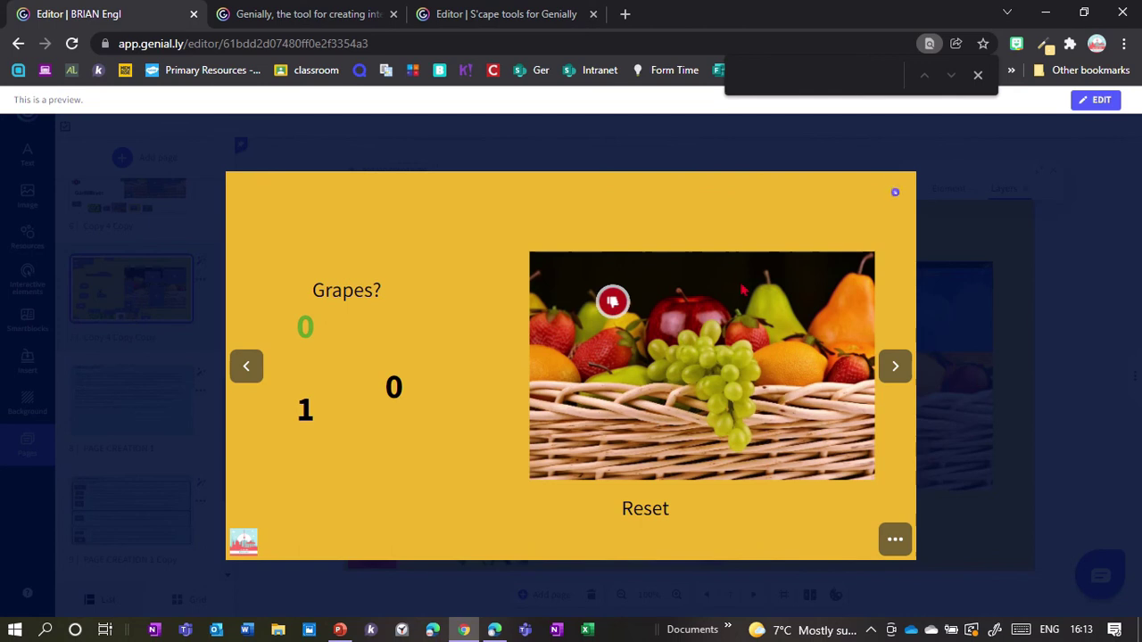
{"action": "left_click", "coordinate": [740, 277]}
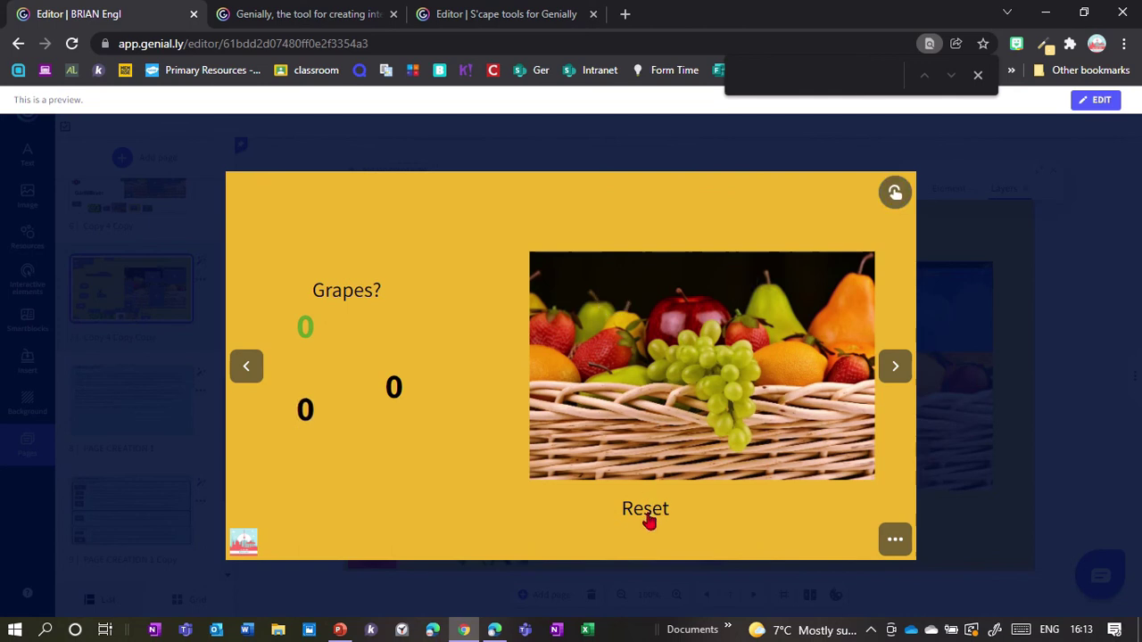
{"action": "left_click", "coordinate": [577, 418]}
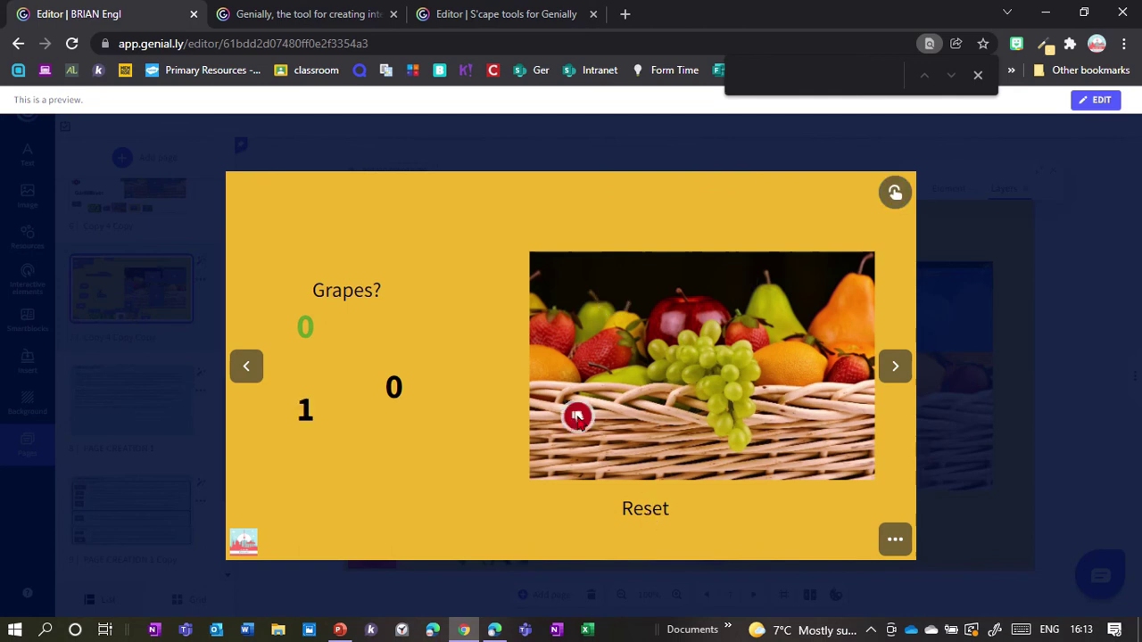
{"action": "left_click", "coordinate": [585, 341]}
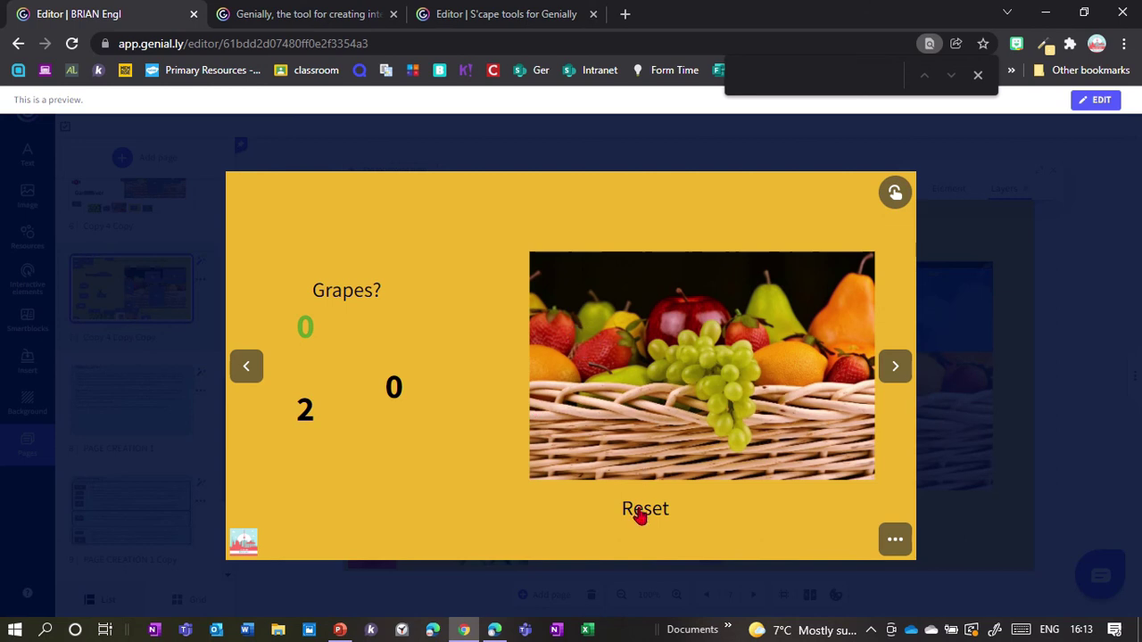